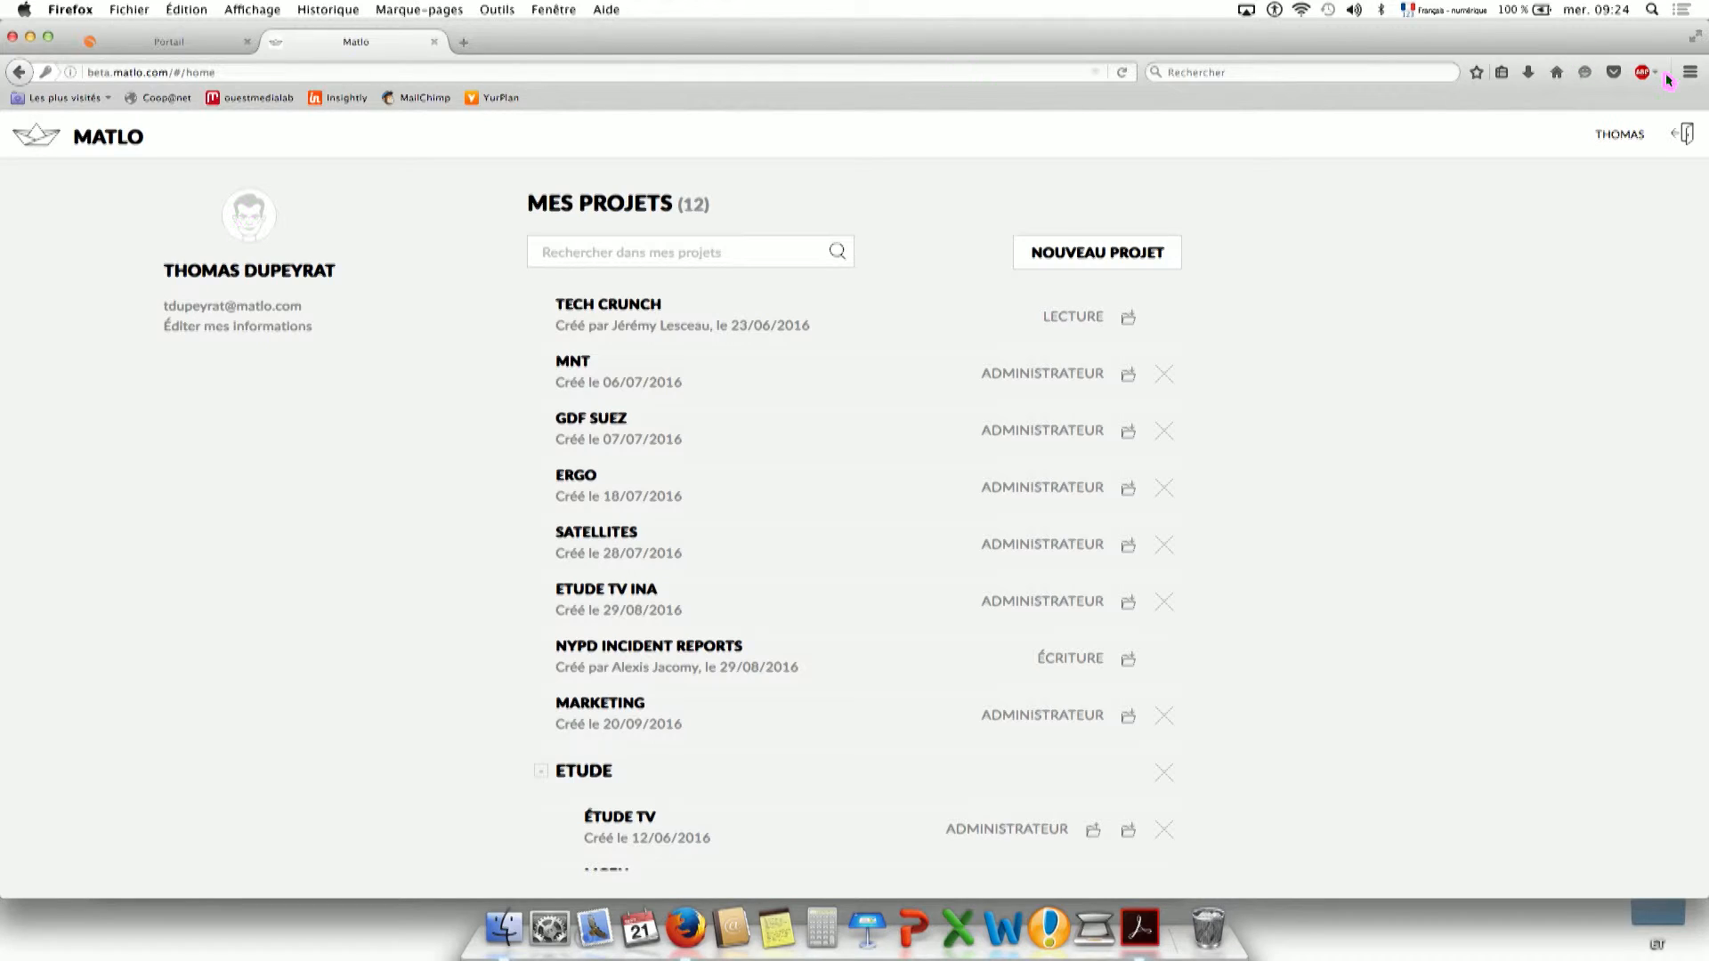
{"action": "left_click", "coordinate": [1681, 134]}
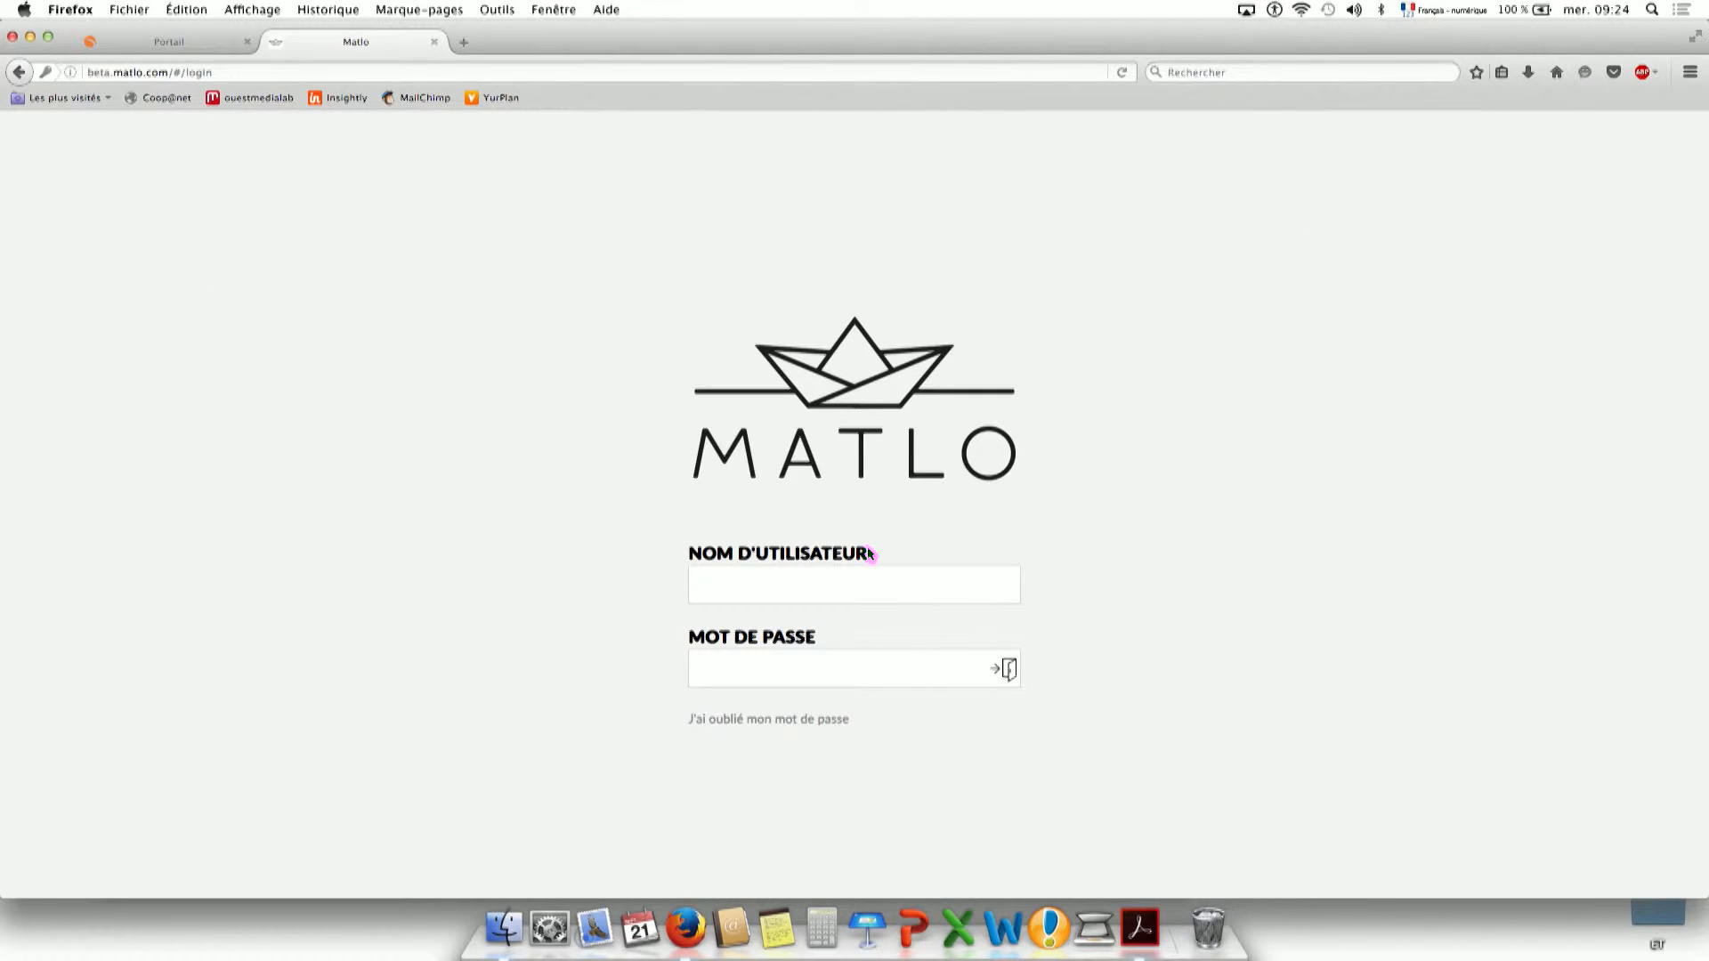
{"action": "left_click", "coordinate": [872, 585]}
{"action": "type", "text": "tdup"}
{"action": "key", "text": "Down"}
{"action": "key", "text": "Tab"}
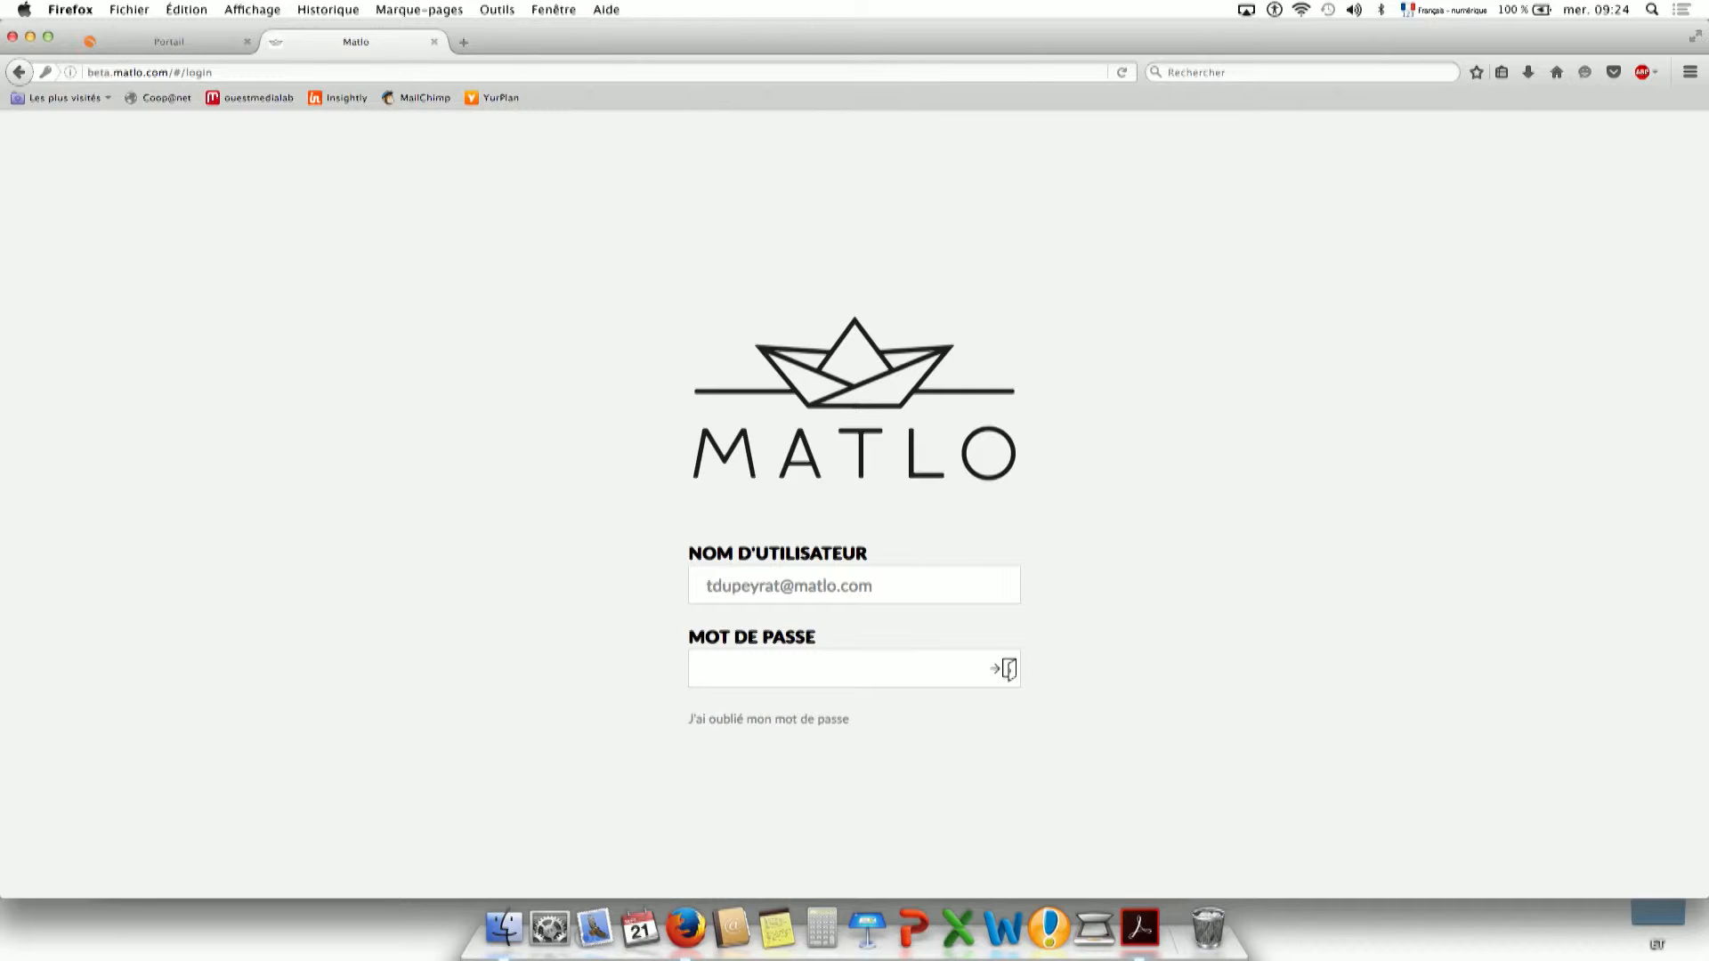
{"action": "type", "text": "•••••••••••••"}
{"action": "left_click", "coordinate": [1008, 670]}
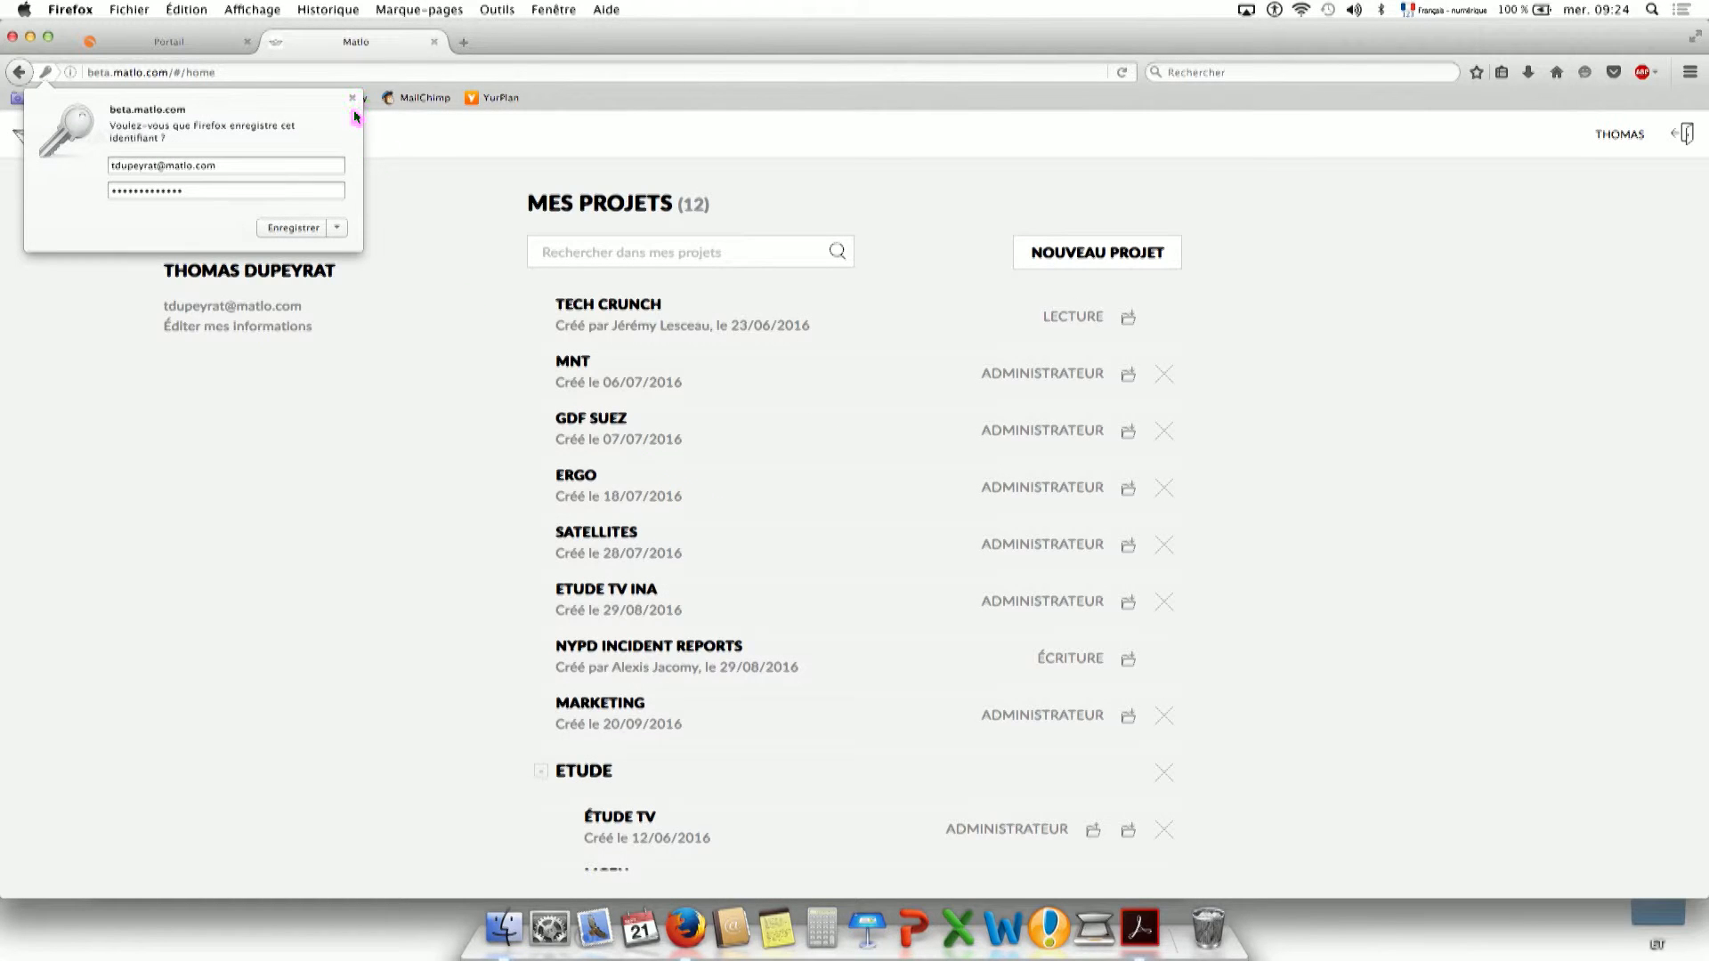
{"action": "left_click", "coordinate": [352, 99]}
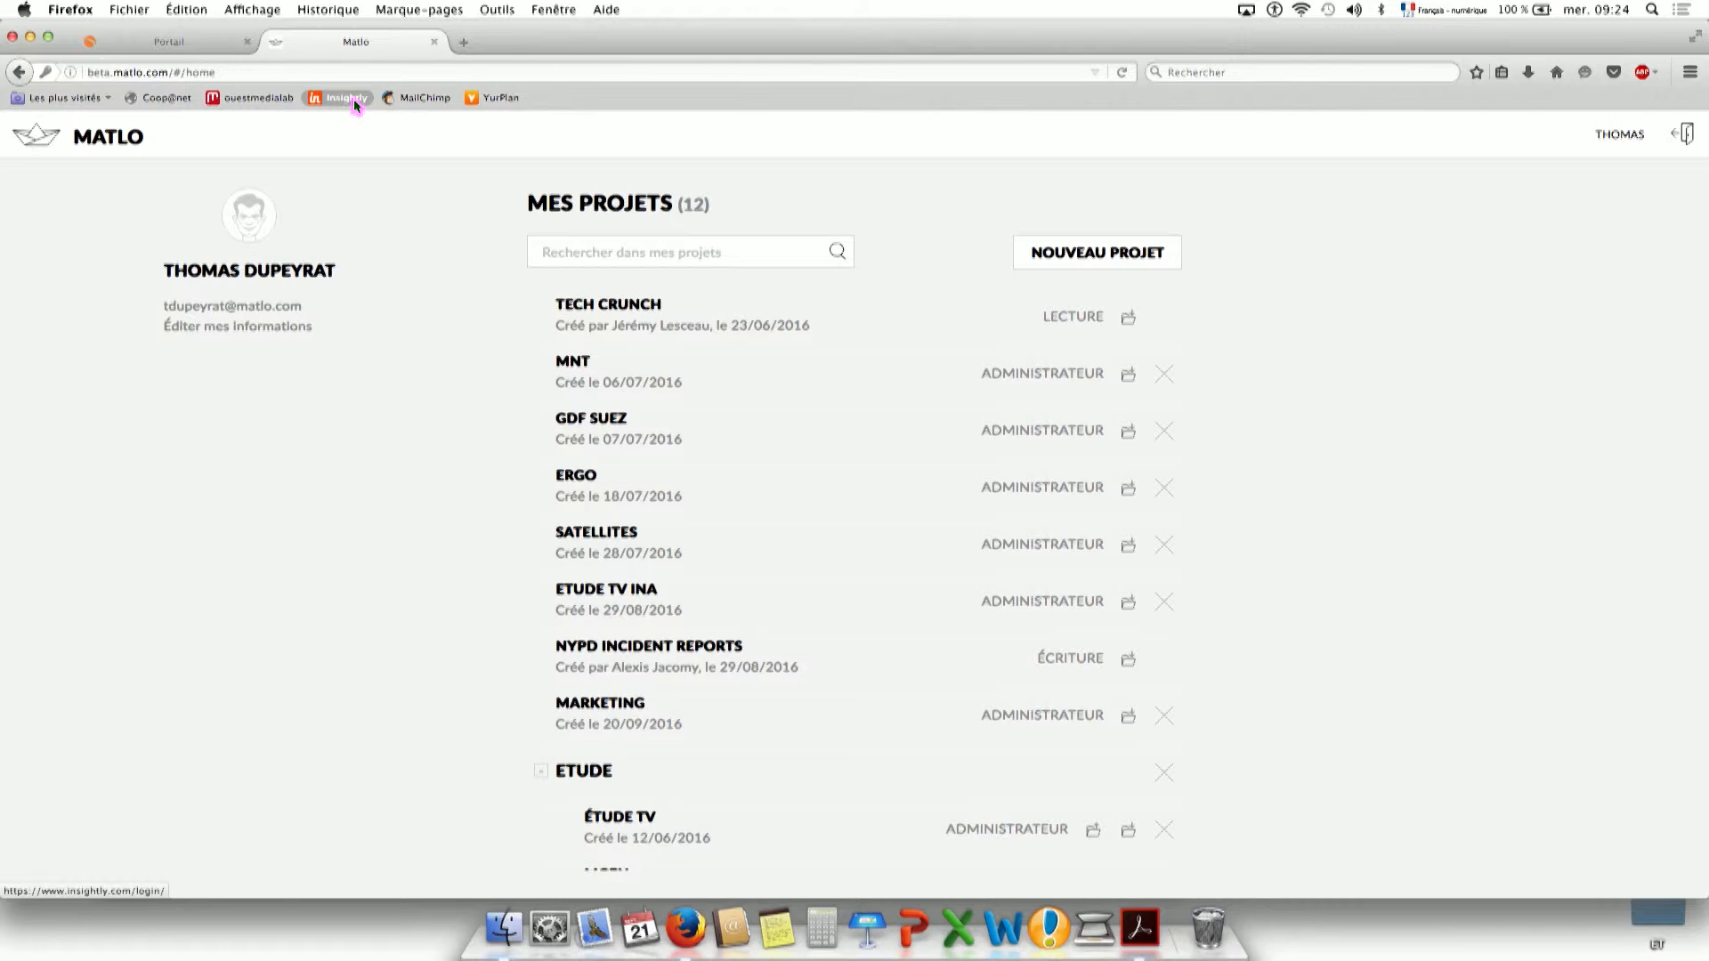
Start a new project named 'medialab training' with a dashboard called 'test'.
{"action": "left_click", "coordinate": [1112, 258]}
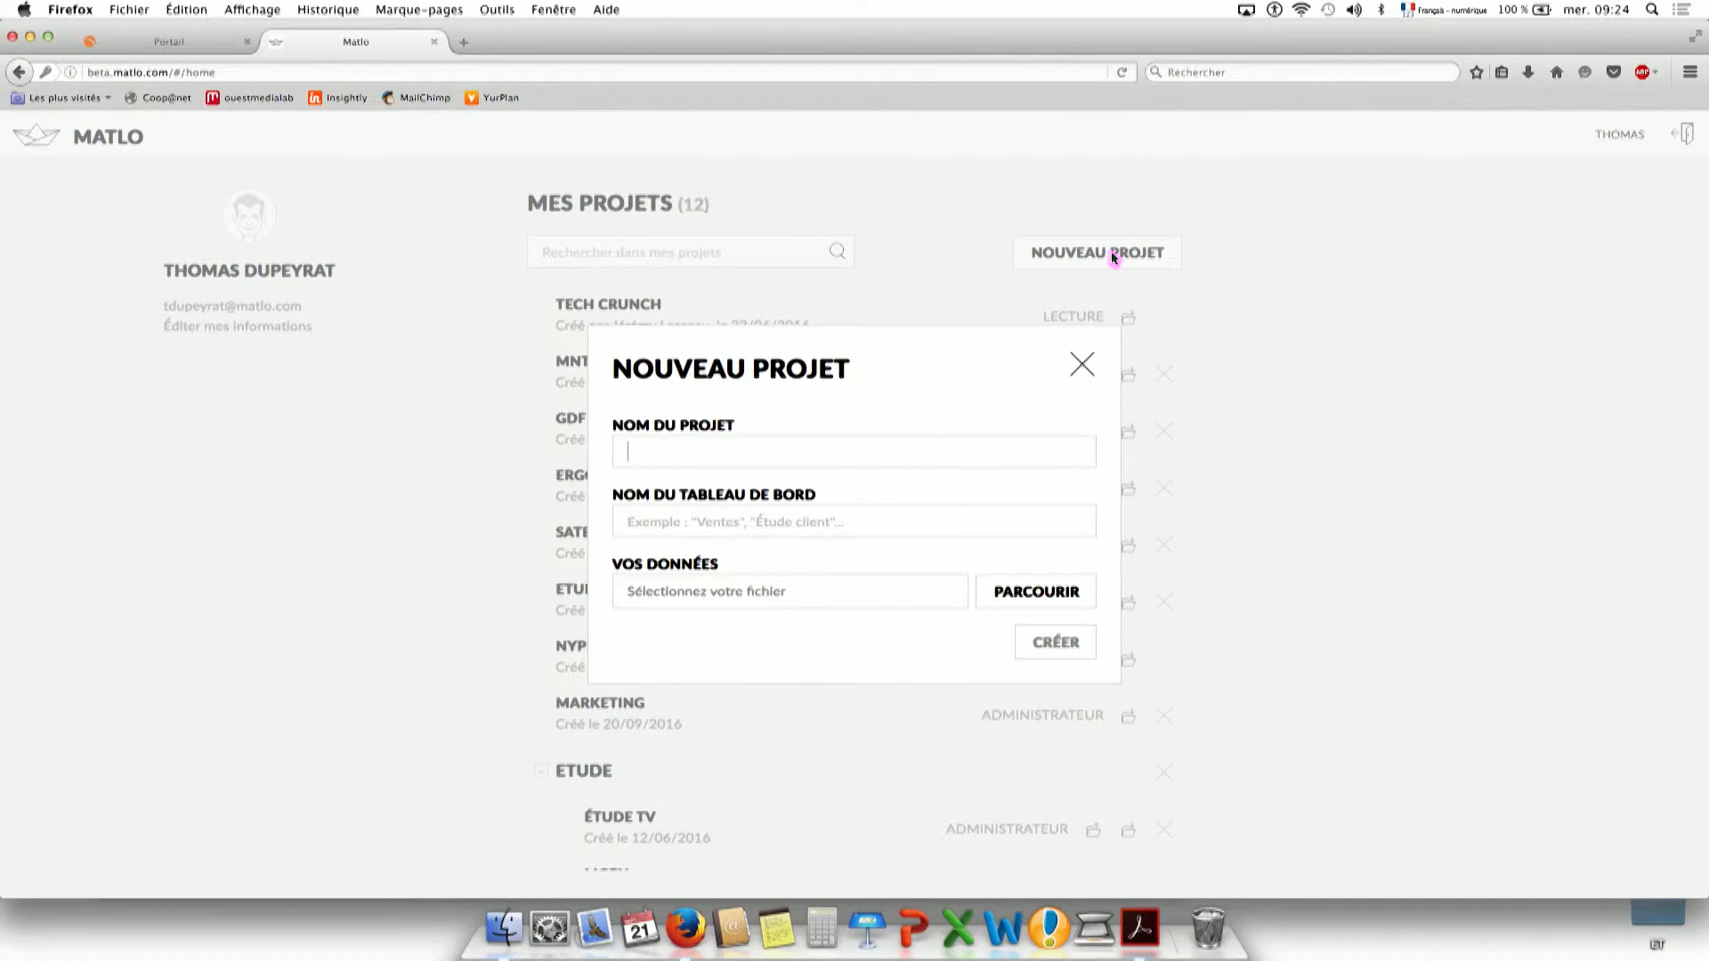
{"action": "type", "text": "medialab training"}
{"action": "key", "text": "Tab"}
{"action": "type", "text": "test"}
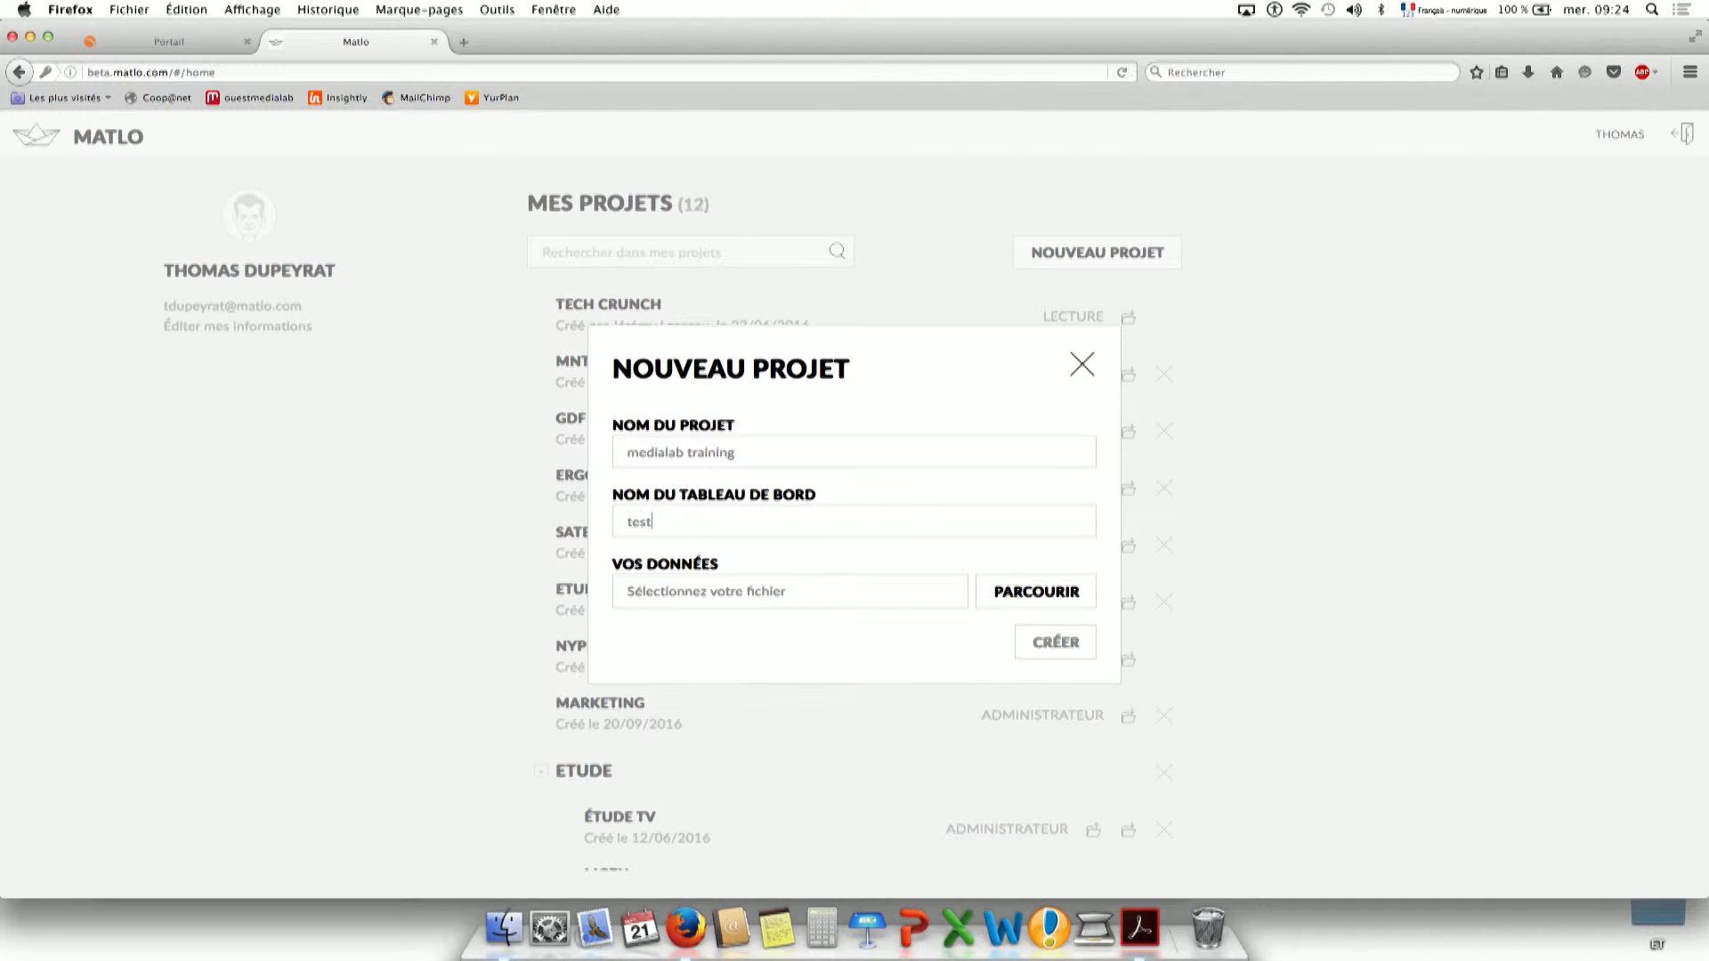
Attach 02-mailing.csv from the Untitled drive as the data file and create the project.
{"action": "left_click", "coordinate": [895, 596]}
{"action": "scroll", "coordinate": [649, 481], "scroll_direction": "down", "scroll_amount": 1}
{"action": "scroll", "coordinate": [649, 477], "scroll_direction": "down", "scroll_amount": 1}
{"action": "left_click", "coordinate": [634, 449]}
{"action": "left_click", "coordinate": [634, 464]}
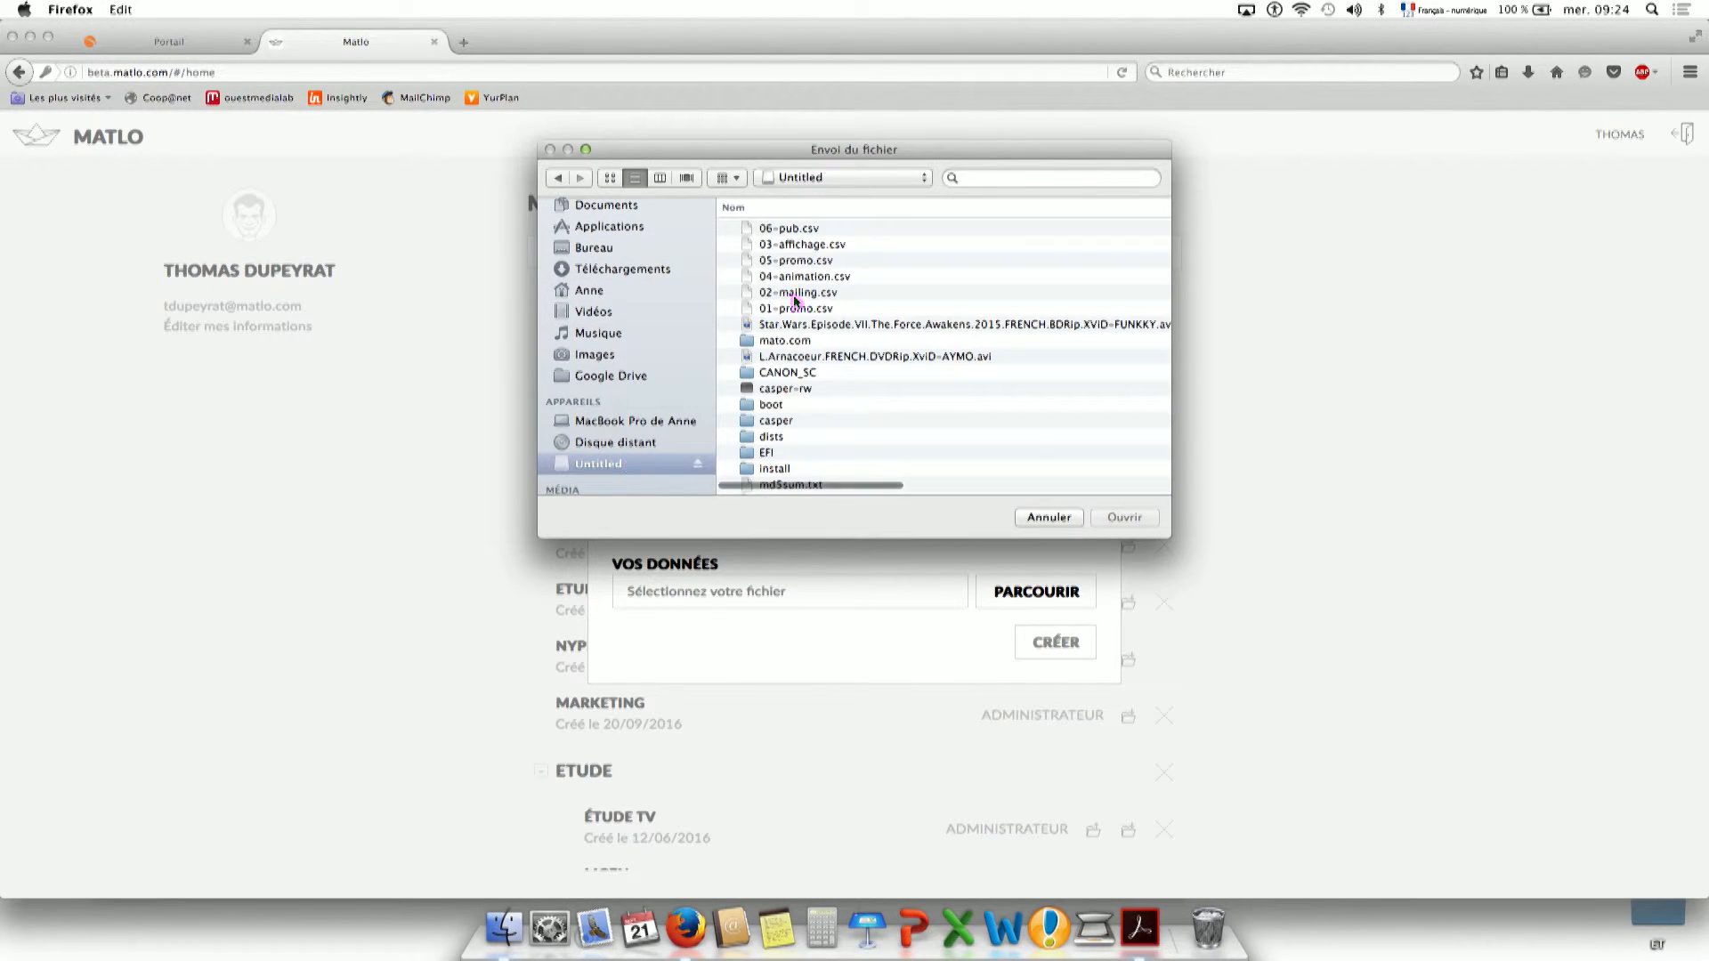
{"action": "left_click", "coordinate": [803, 293]}
{"action": "left_click", "coordinate": [1119, 523]}
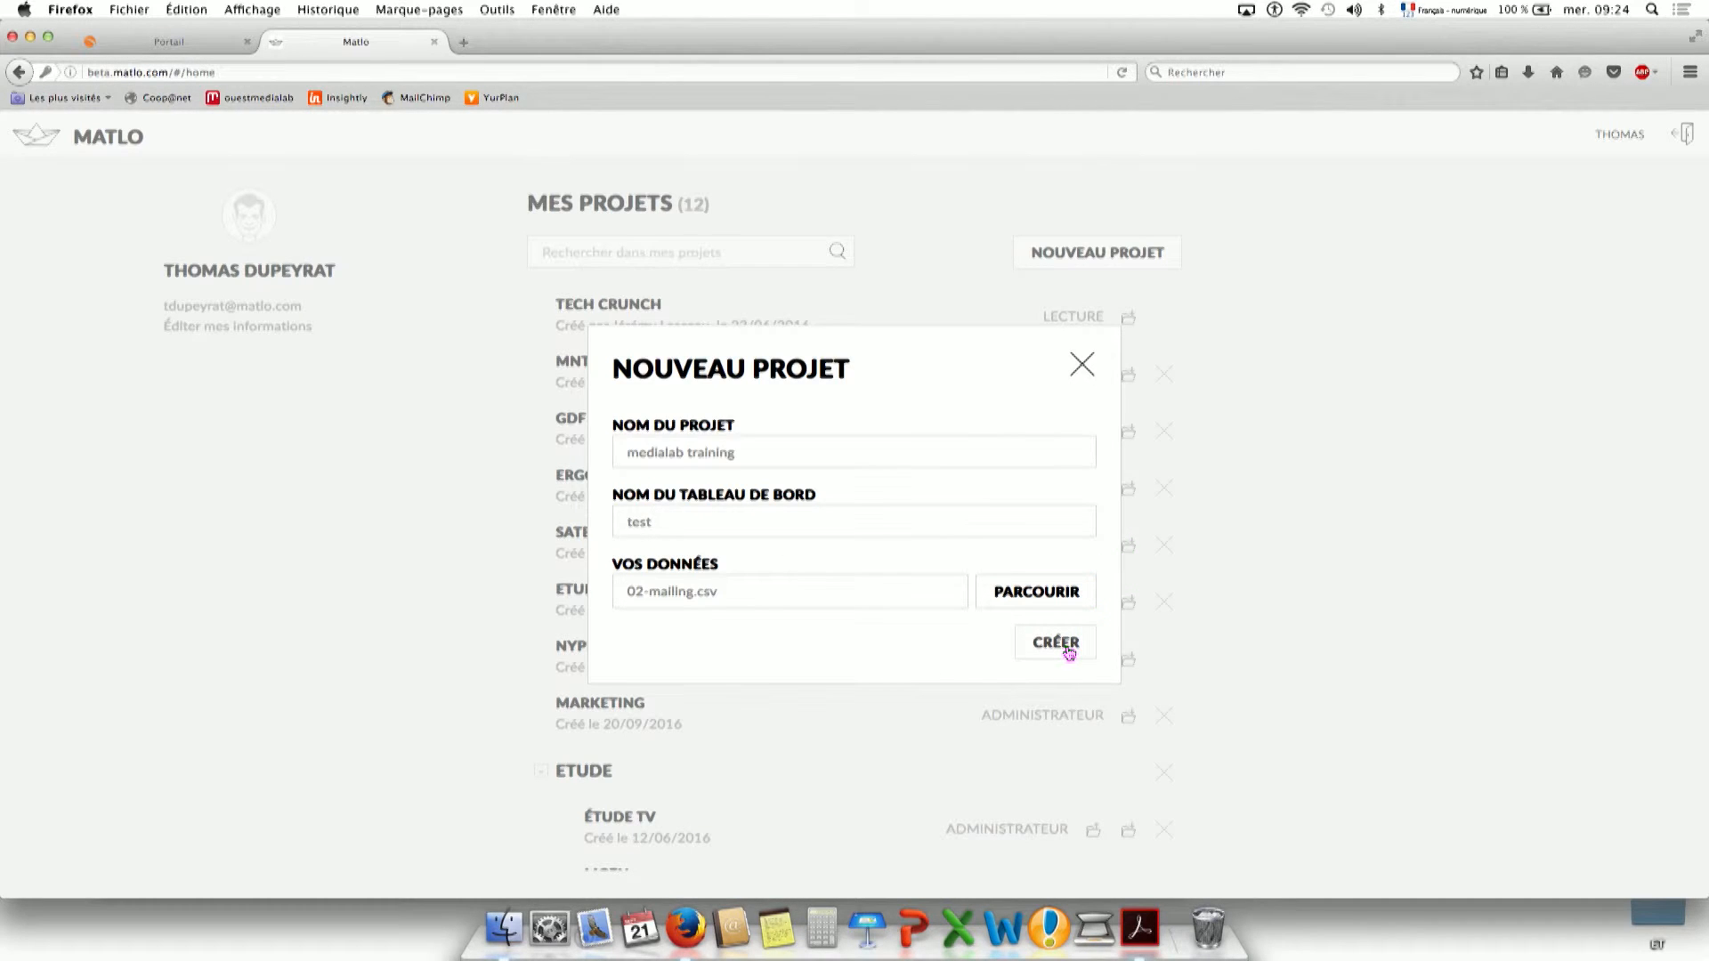
{"action": "left_click", "coordinate": [1069, 652]}
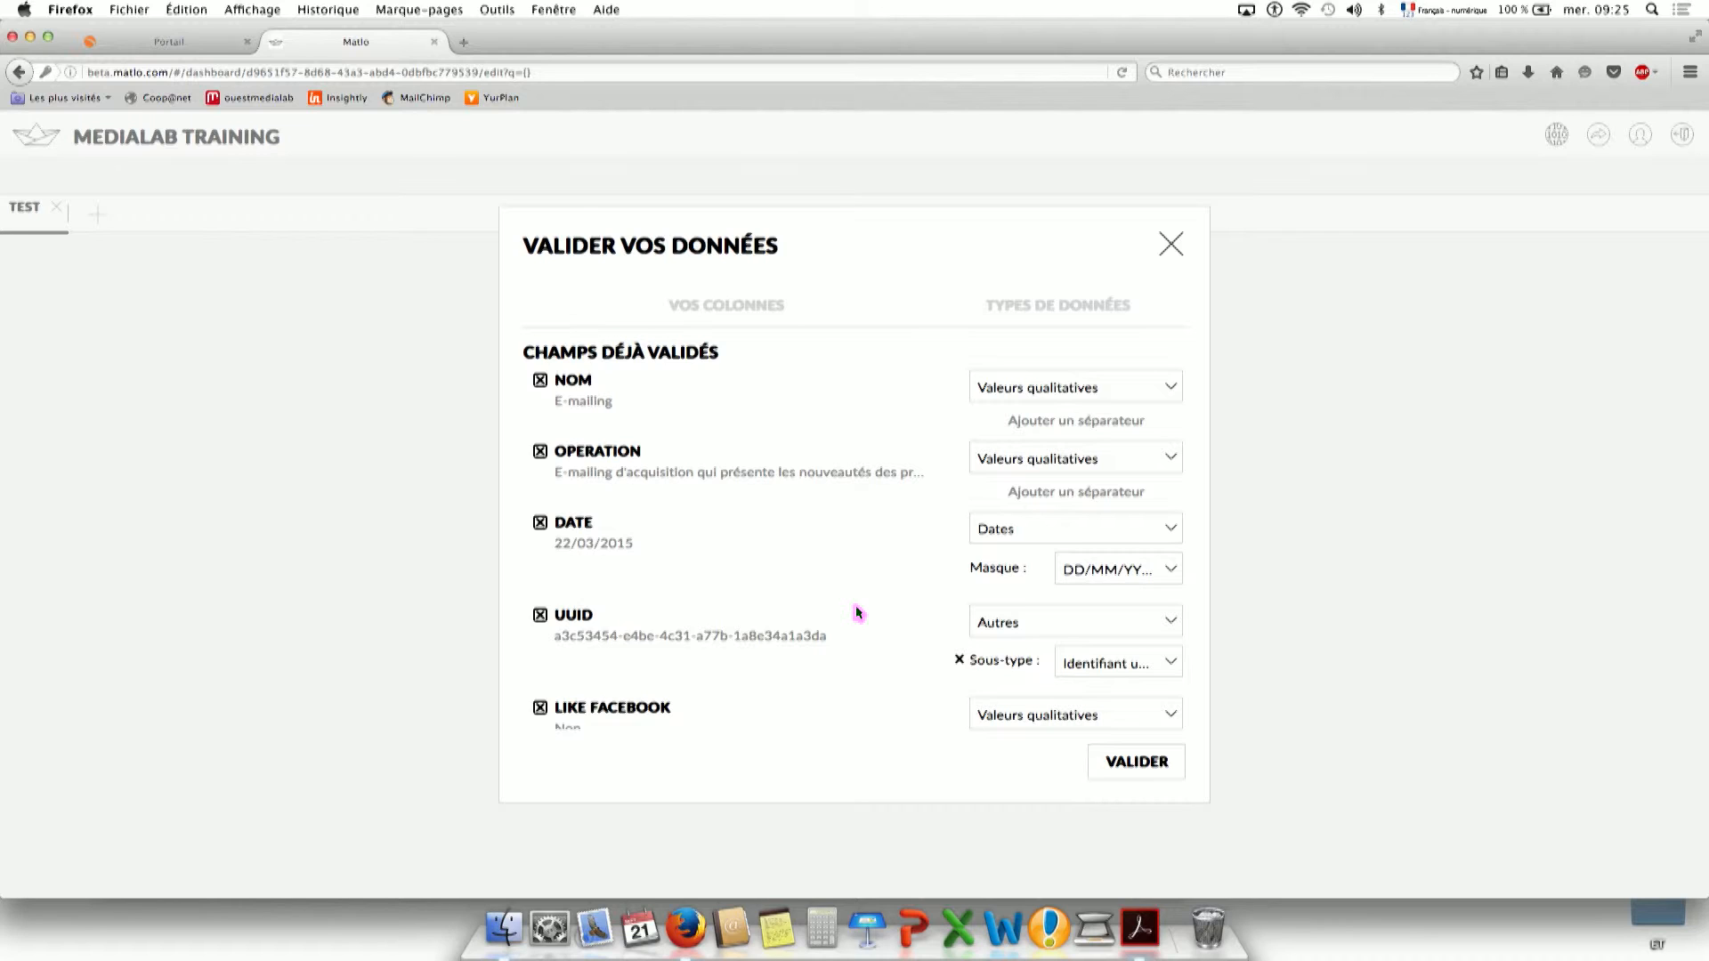
Keep the NOM column typed as qualitative values.
{"action": "right_click", "coordinate": [1027, 392]}
{"action": "left_click", "coordinate": [1015, 388]}
{"action": "left_click", "coordinate": [1033, 389]}
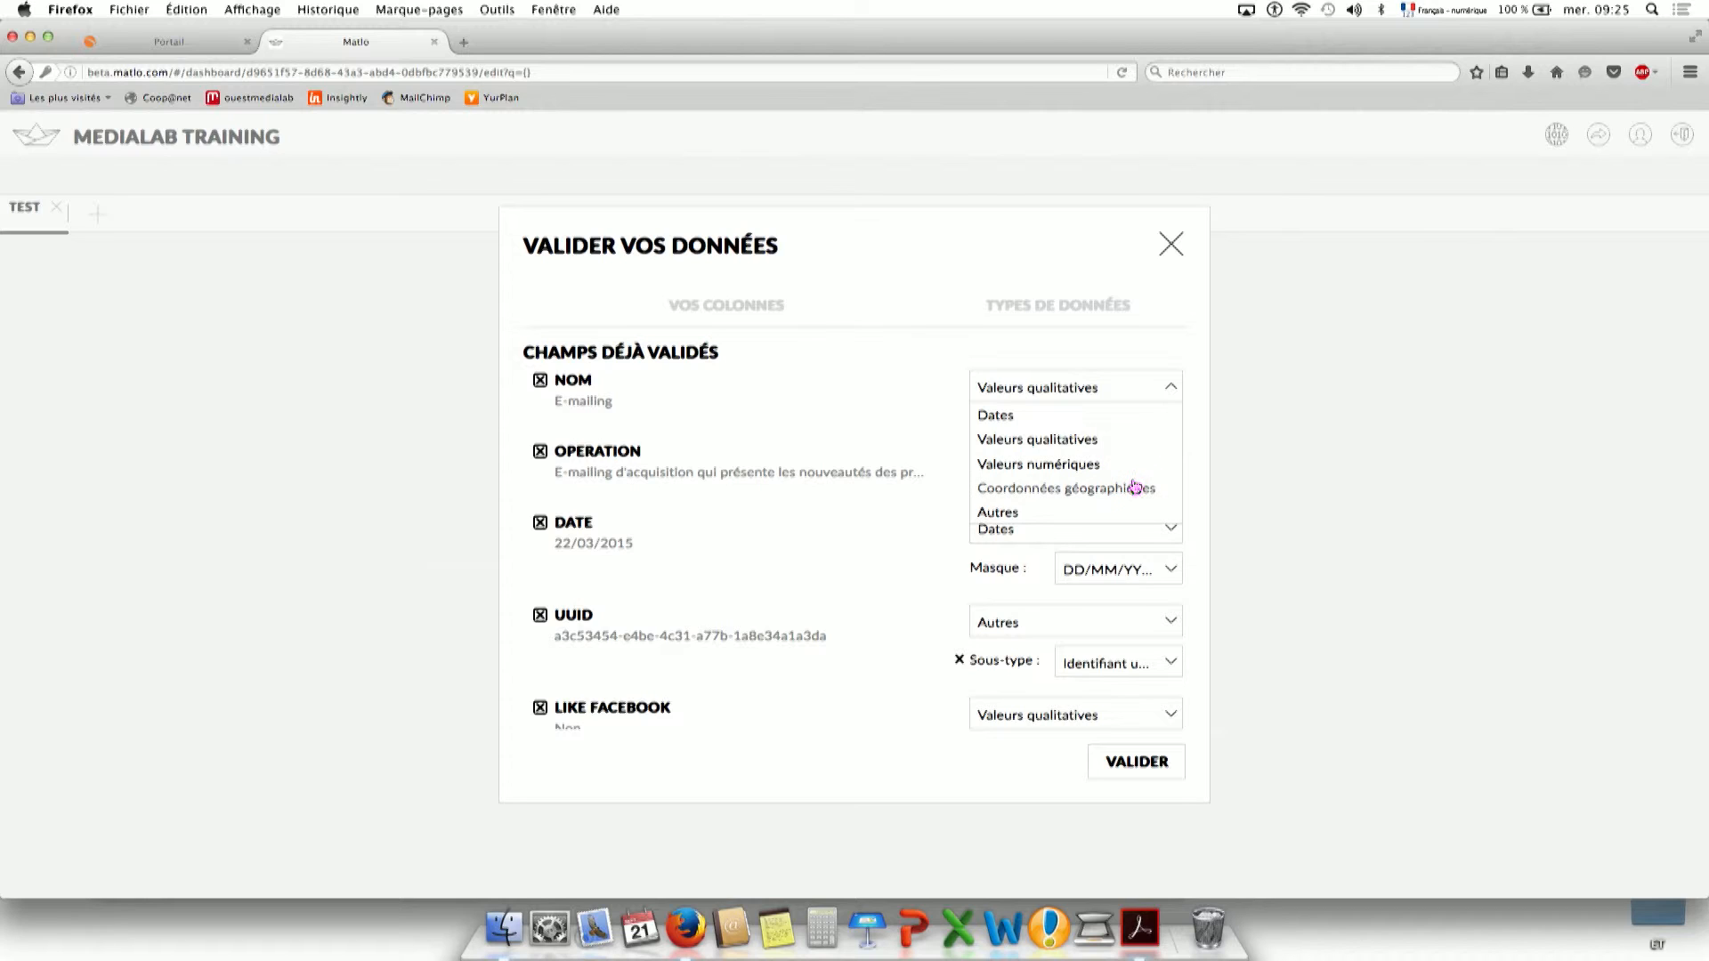
{"action": "left_click", "coordinate": [912, 424]}
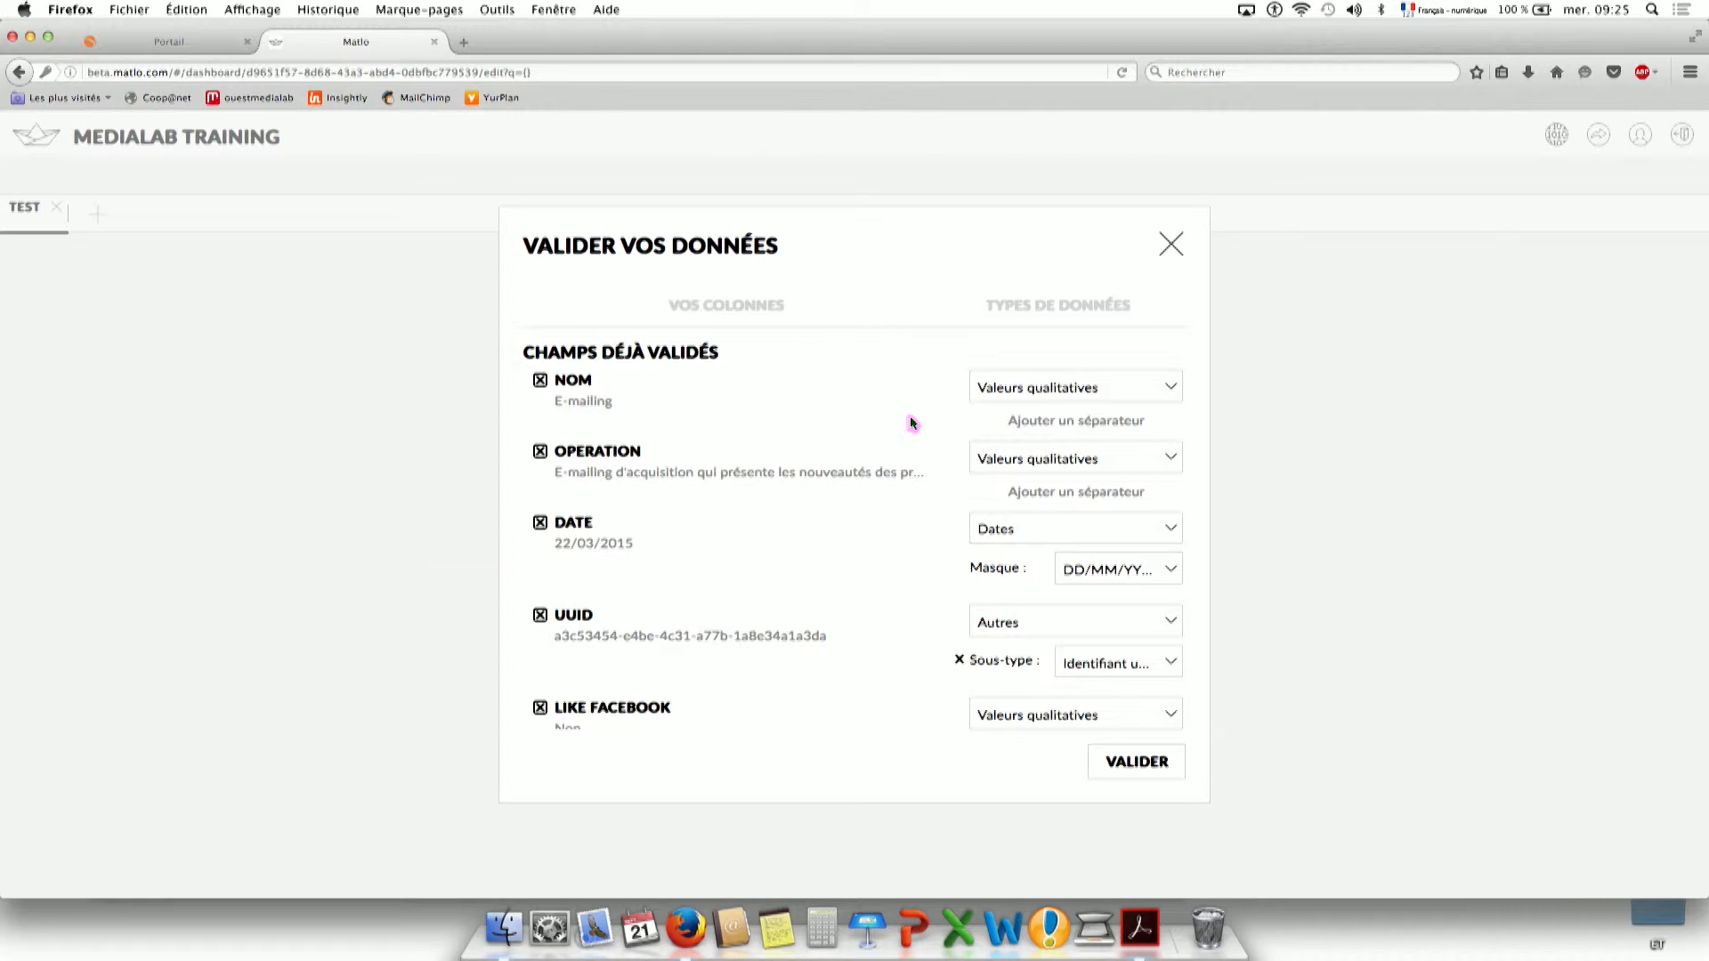
Set _POINT DE VENTE to Coordonnées géographiques and validate the data import.
{"action": "scroll", "coordinate": [839, 423], "scroll_direction": "down", "scroll_amount": 2}
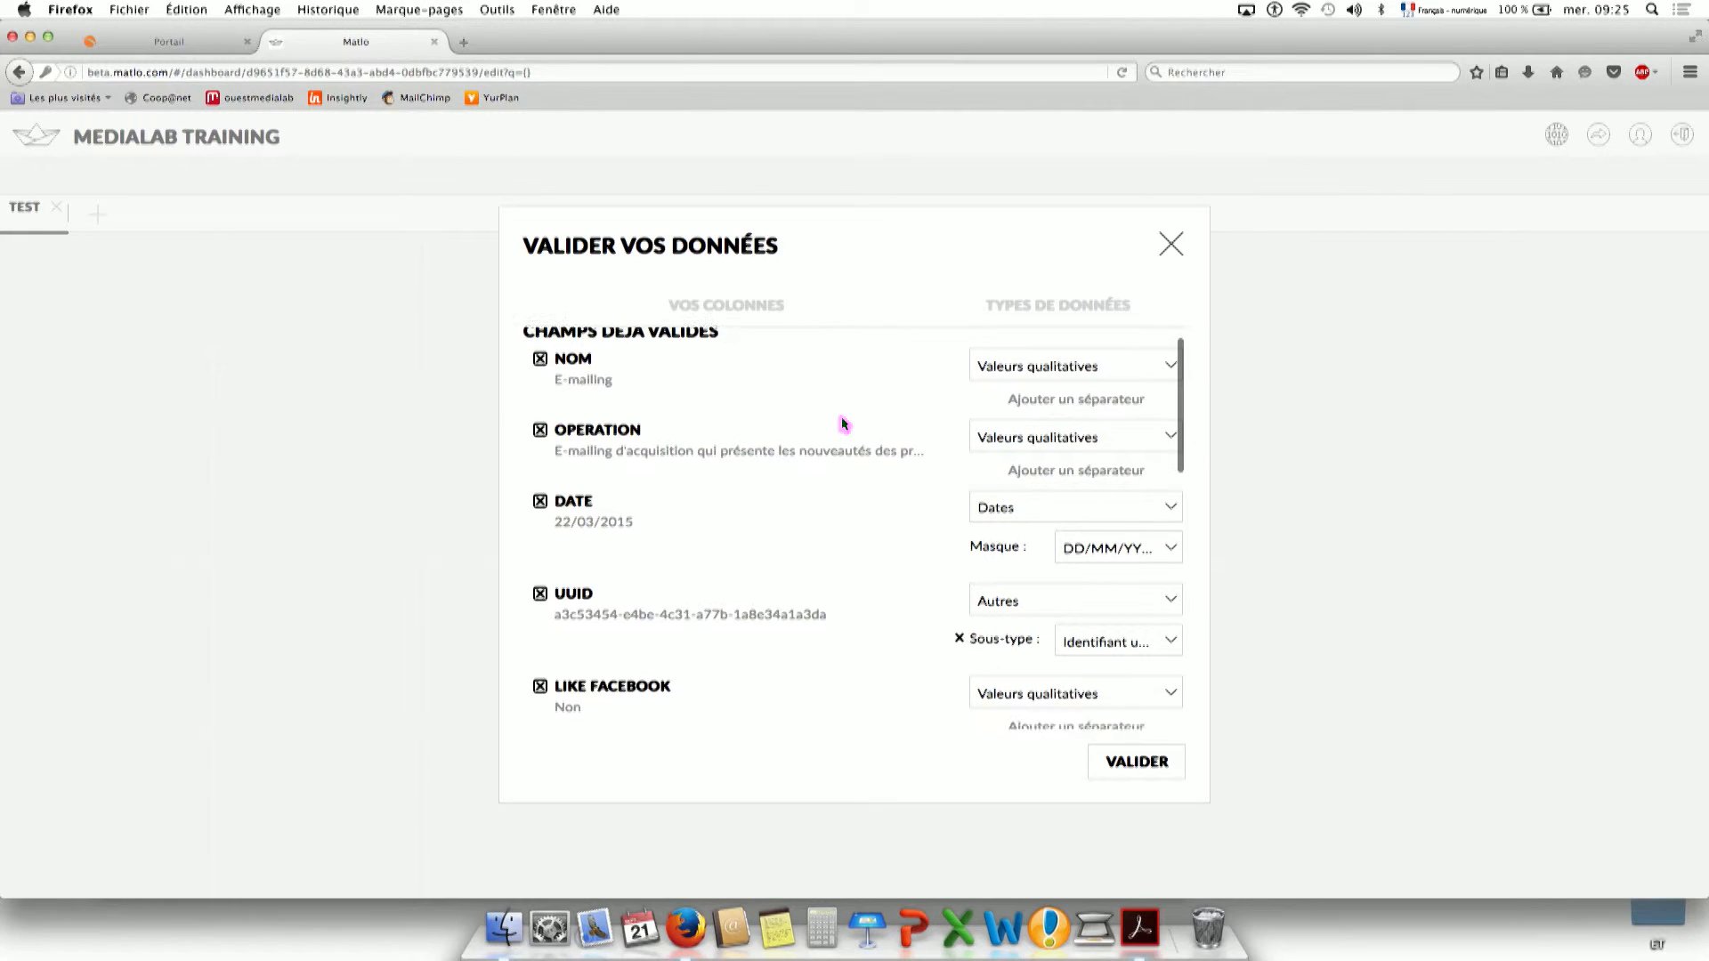
{"action": "scroll", "coordinate": [877, 554], "scroll_direction": "down", "scroll_amount": 5}
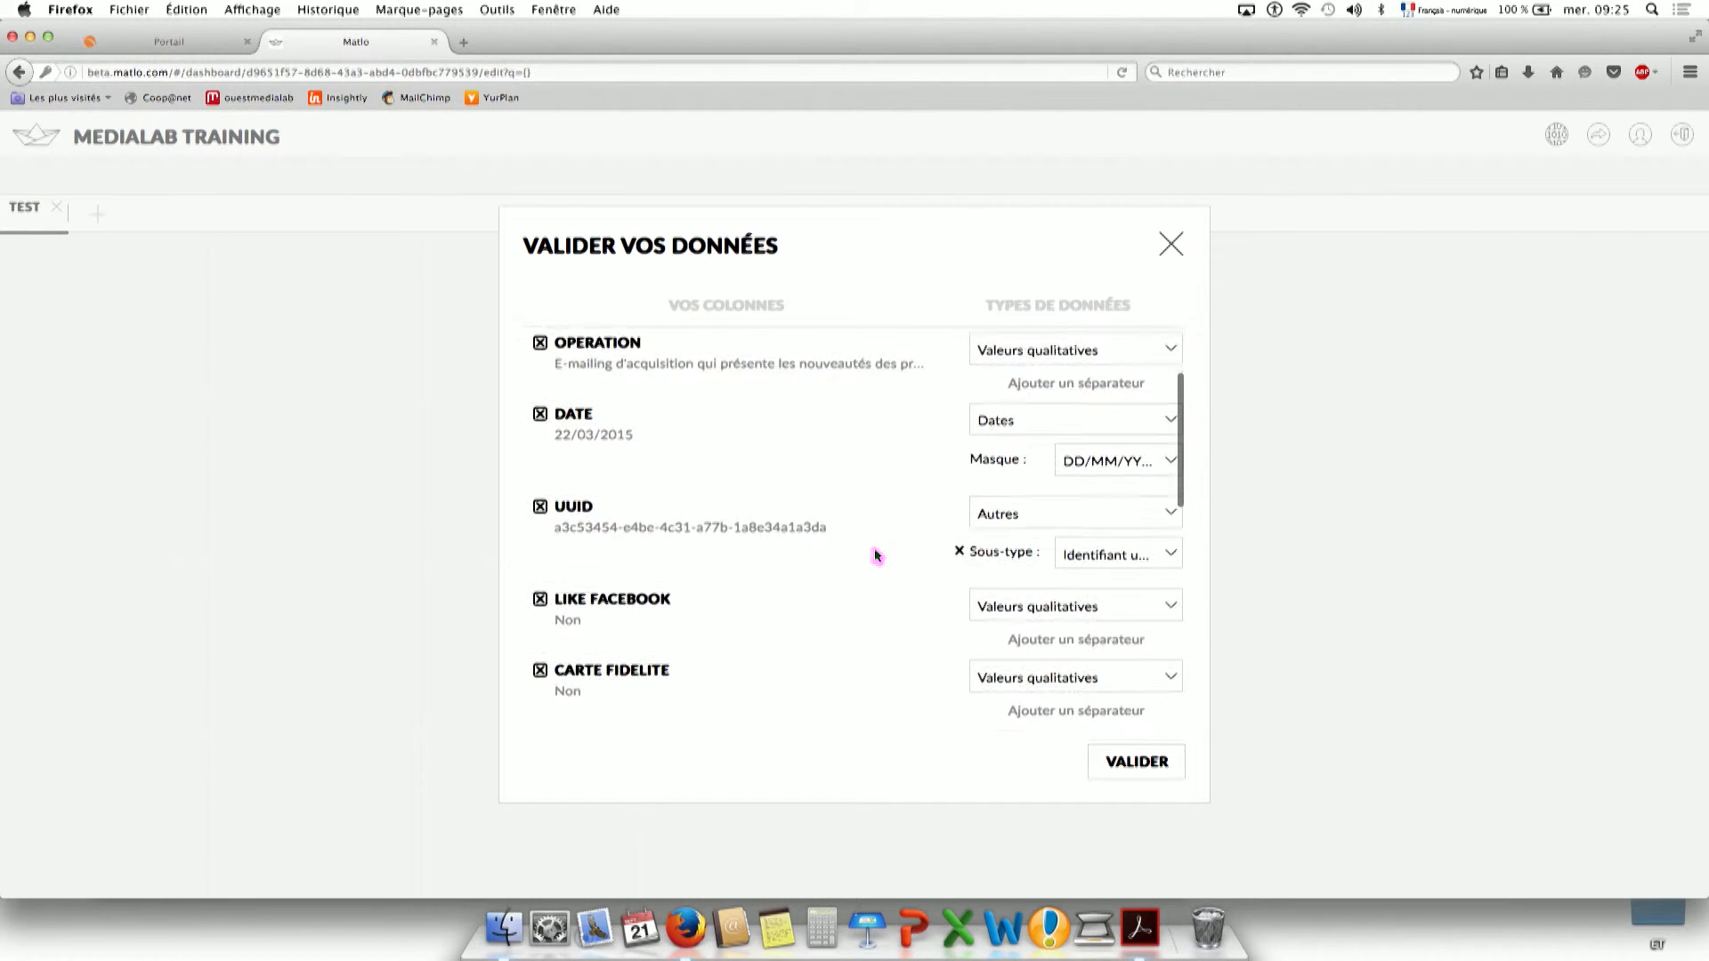
{"action": "scroll", "coordinate": [876, 556], "scroll_direction": "down", "scroll_amount": 12}
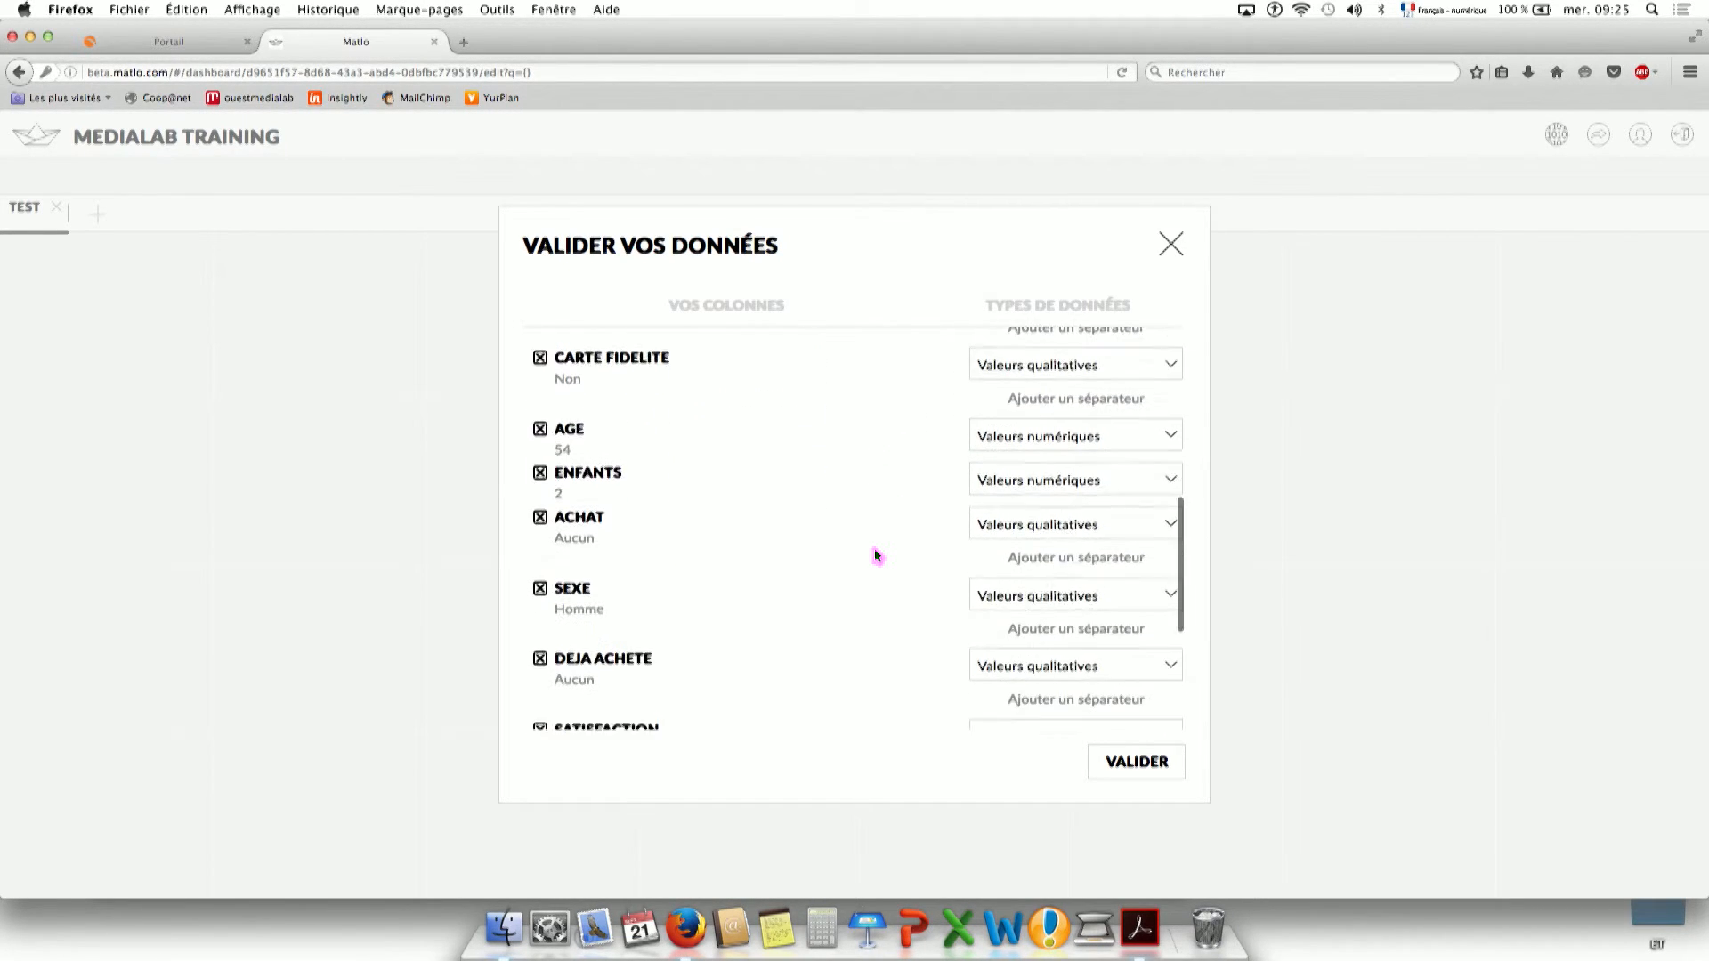
{"action": "scroll", "coordinate": [877, 556], "scroll_direction": "down", "scroll_amount": 7}
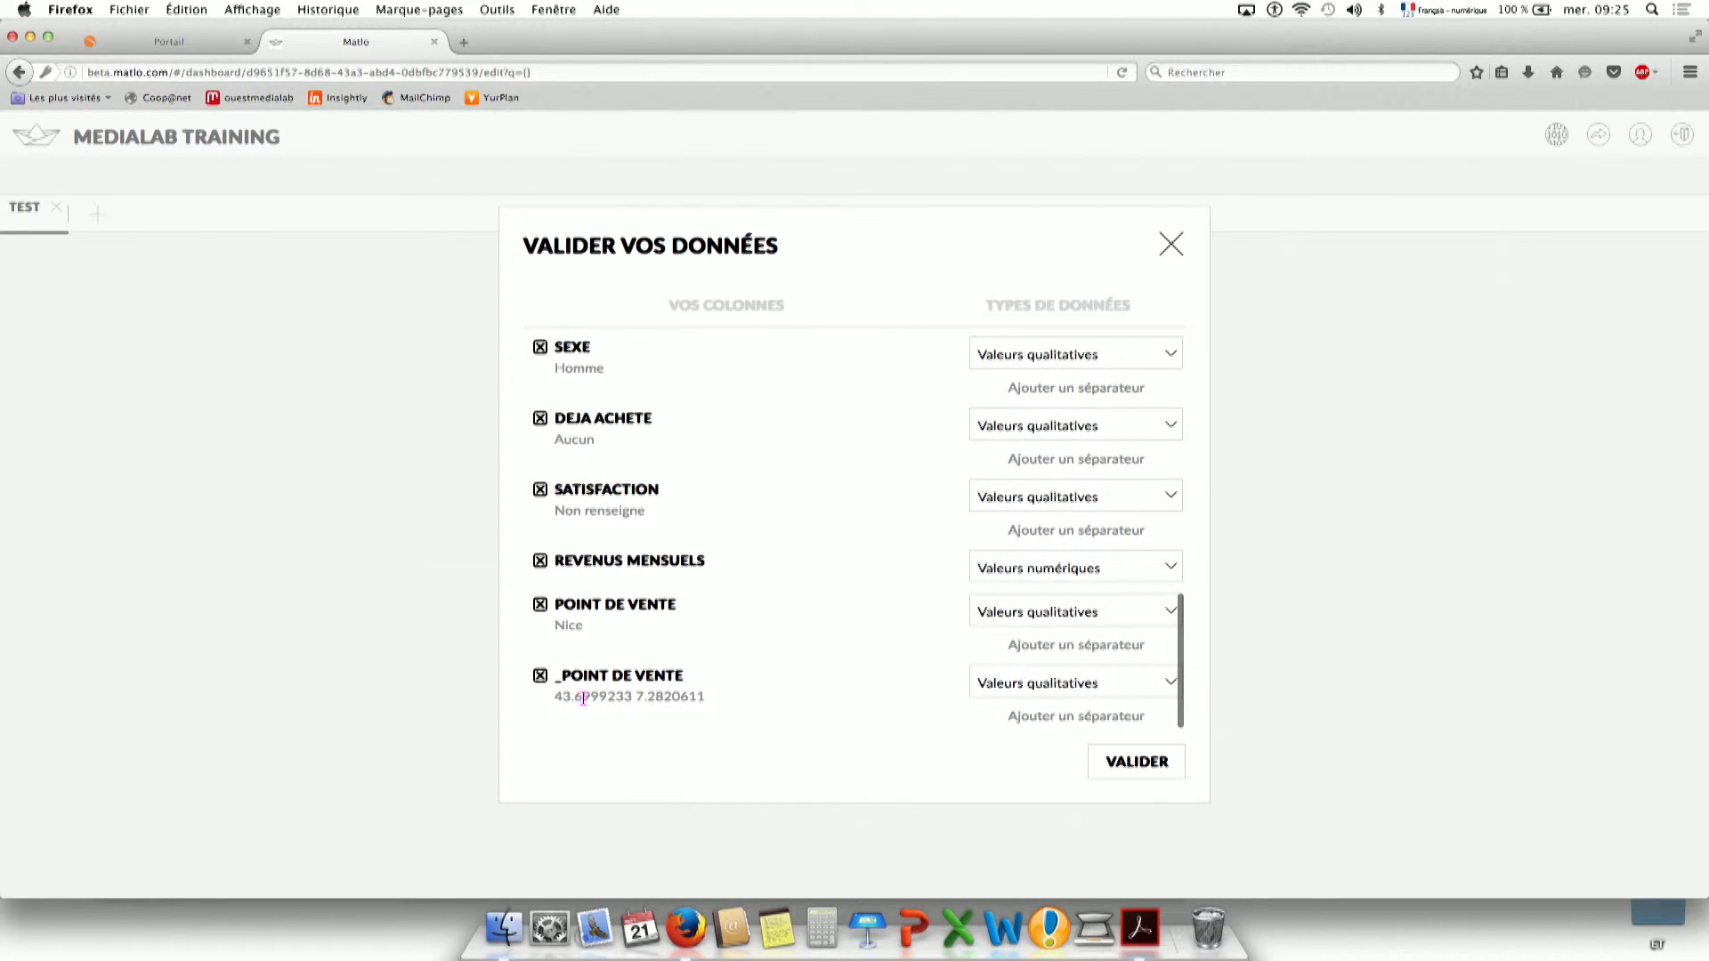
{"action": "left_click", "coordinate": [1034, 684]}
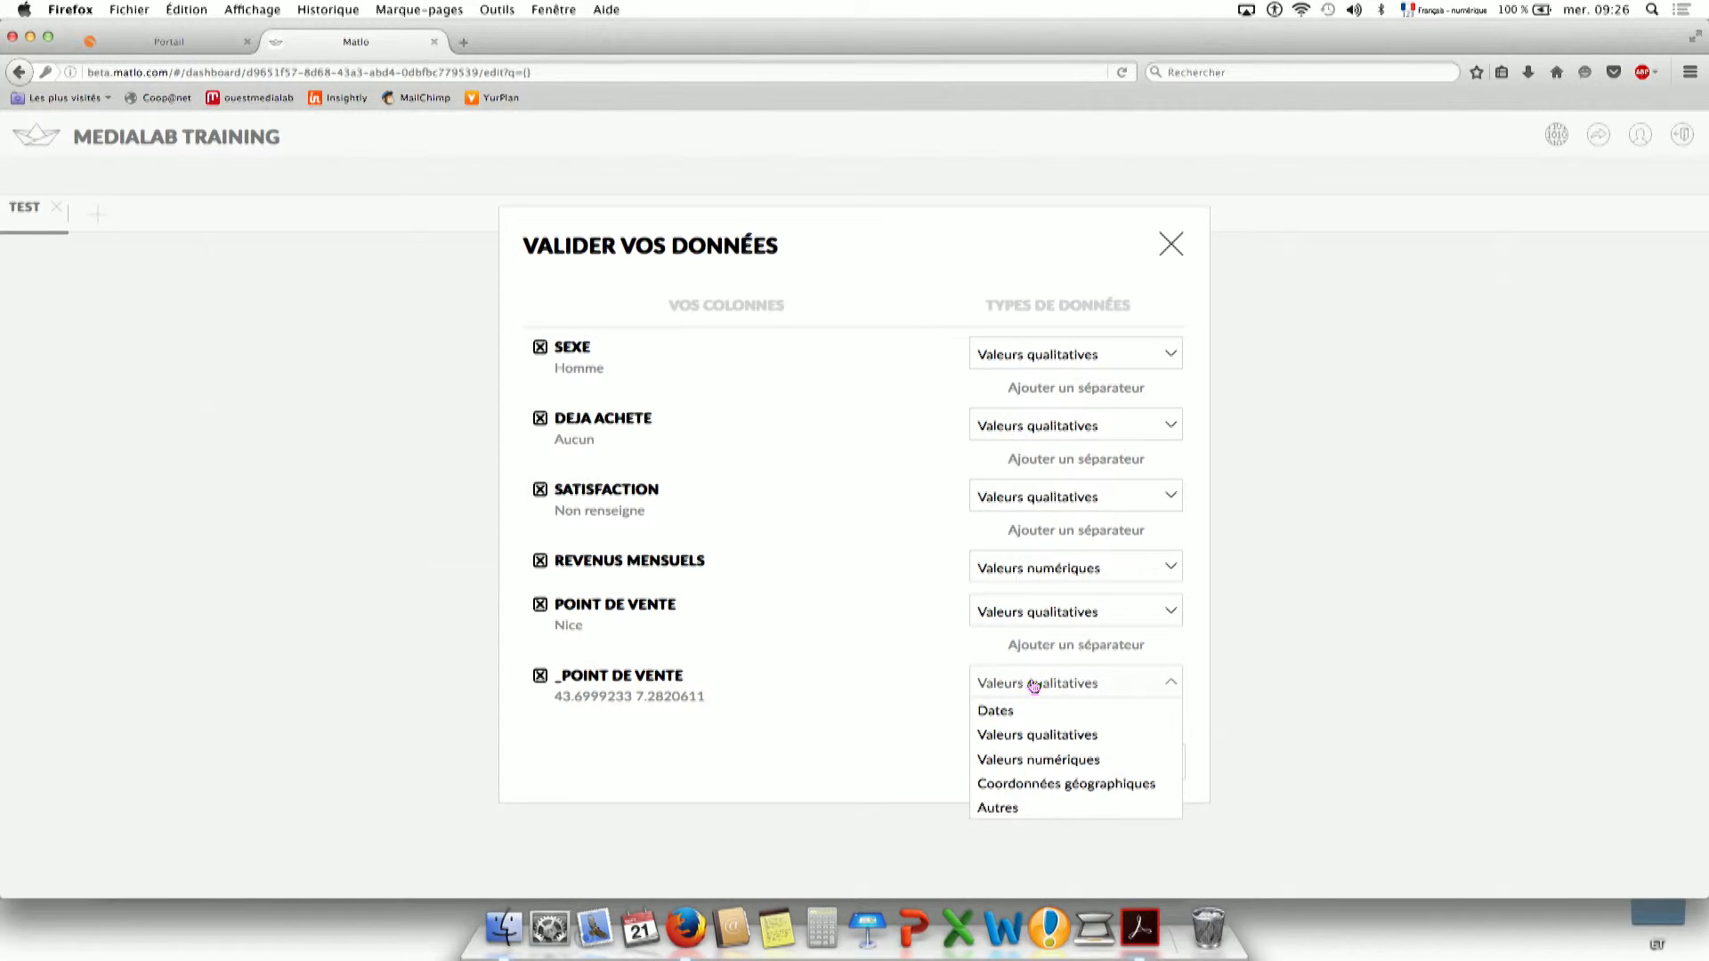
{"action": "left_click", "coordinate": [1020, 787]}
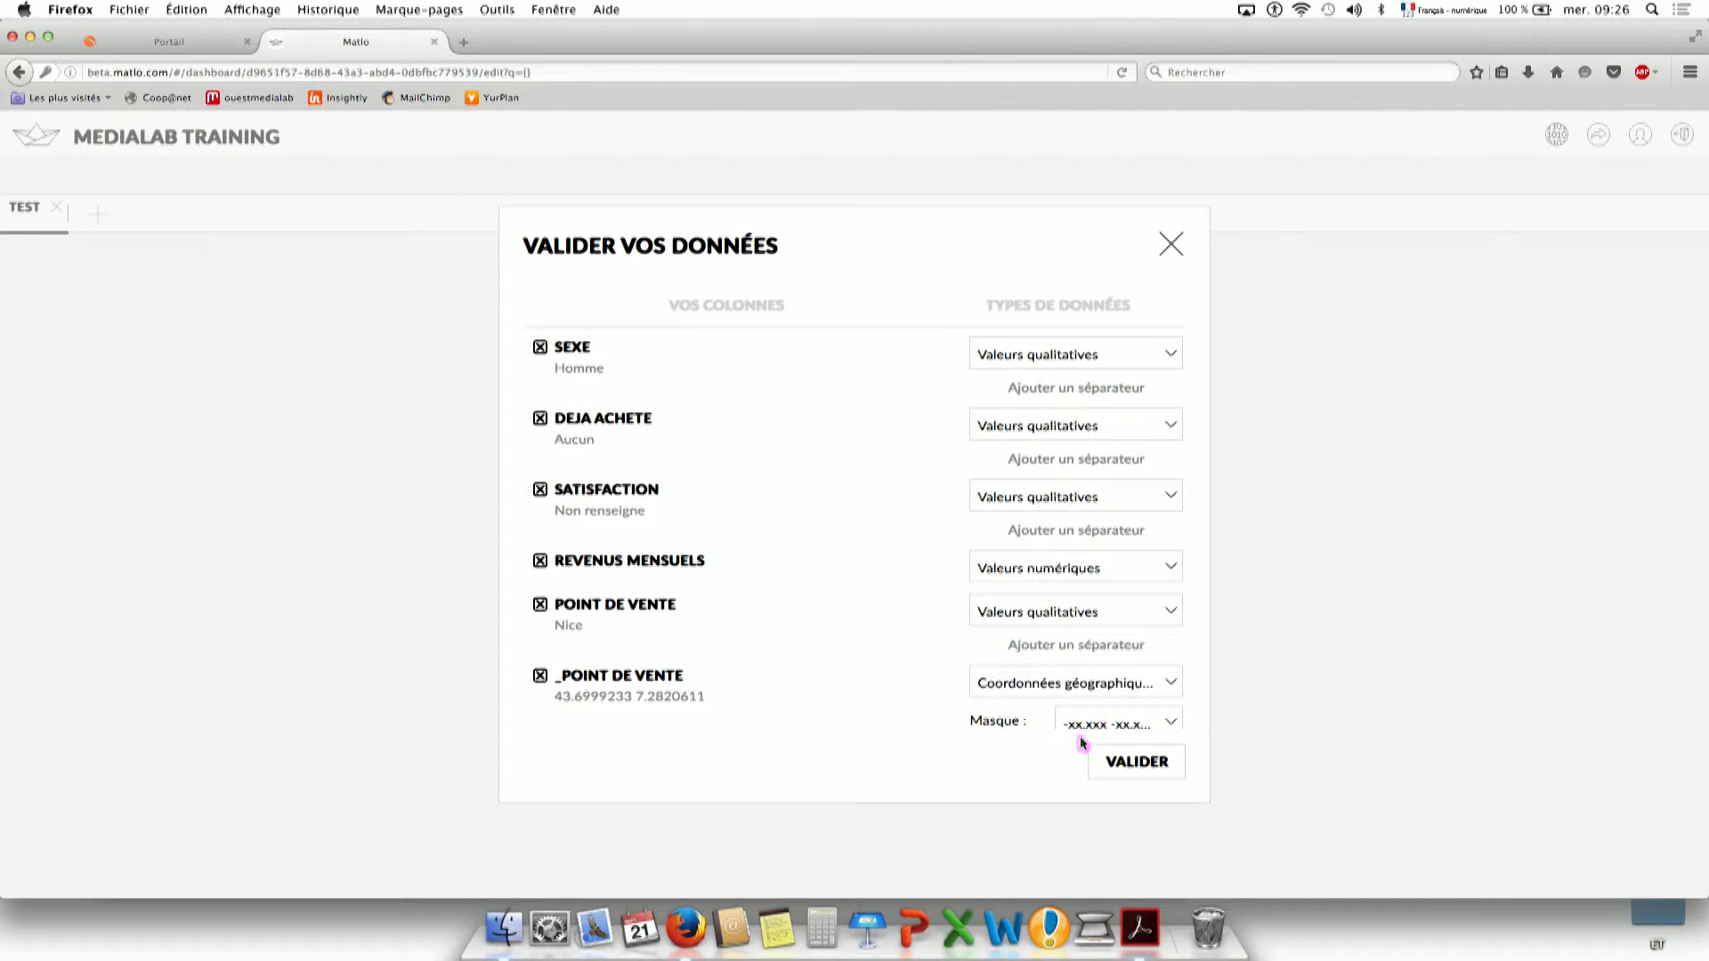
{"action": "left_click", "coordinate": [1126, 764]}
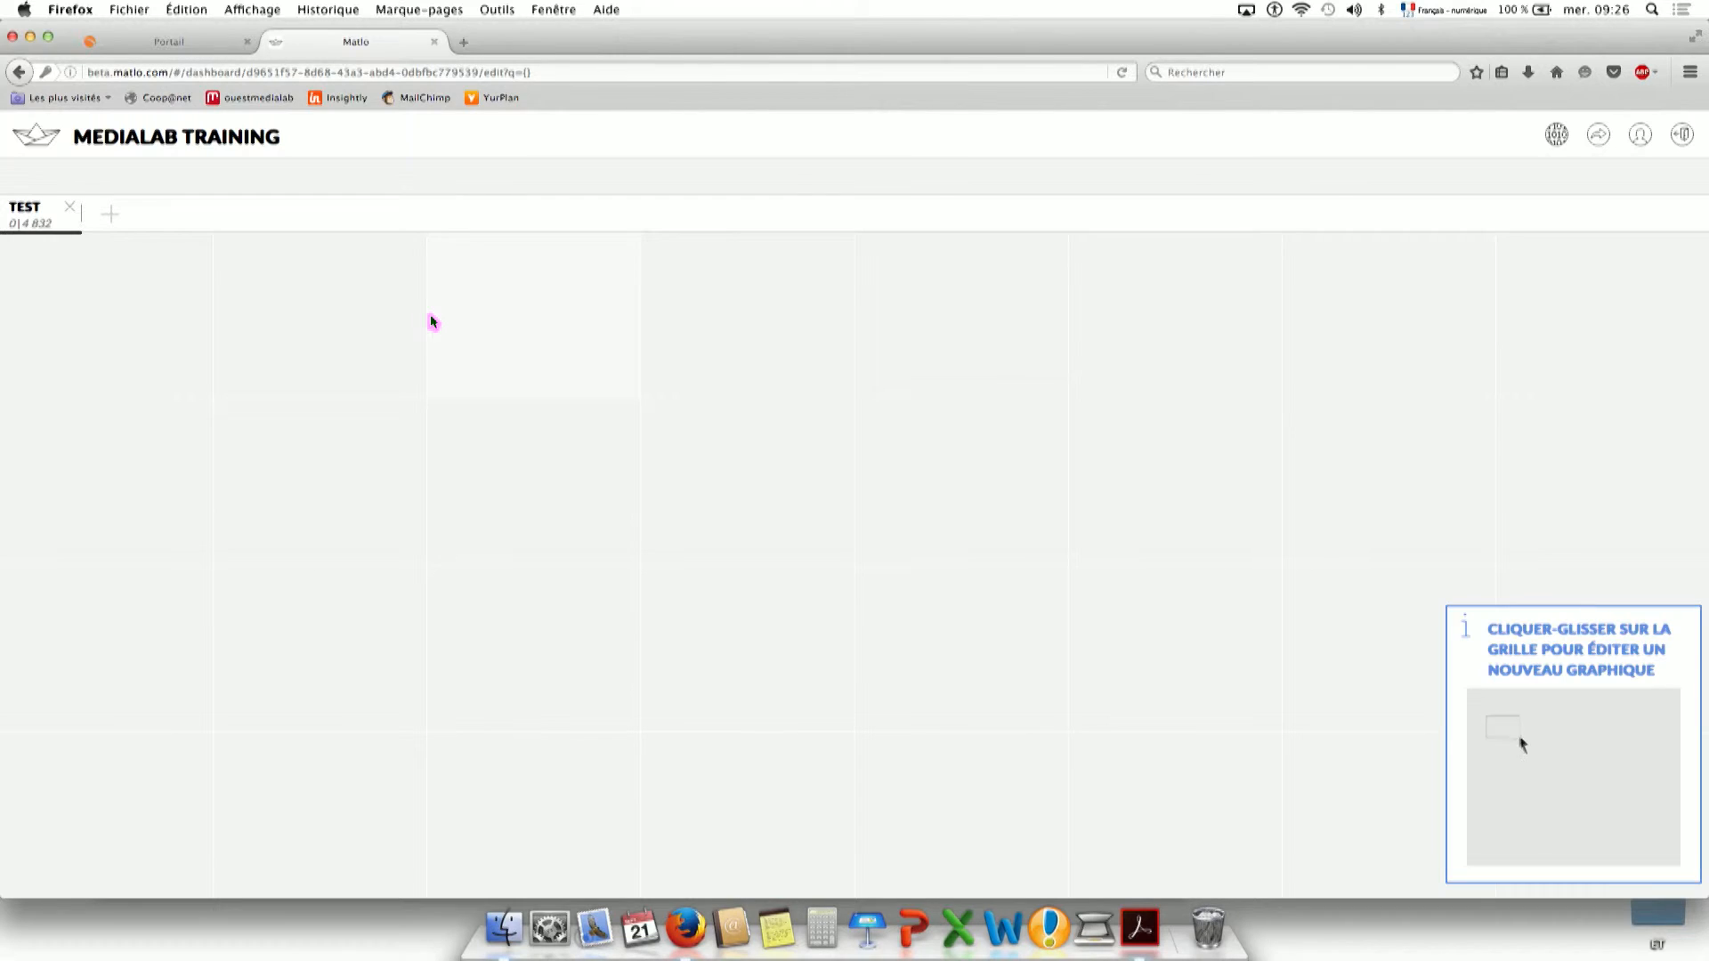
Create a 2x2 Diagramme circulaire of the like facebook column.
{"action": "left_click_drag", "start_coordinate": [169, 290], "coordinate": [442, 492]}
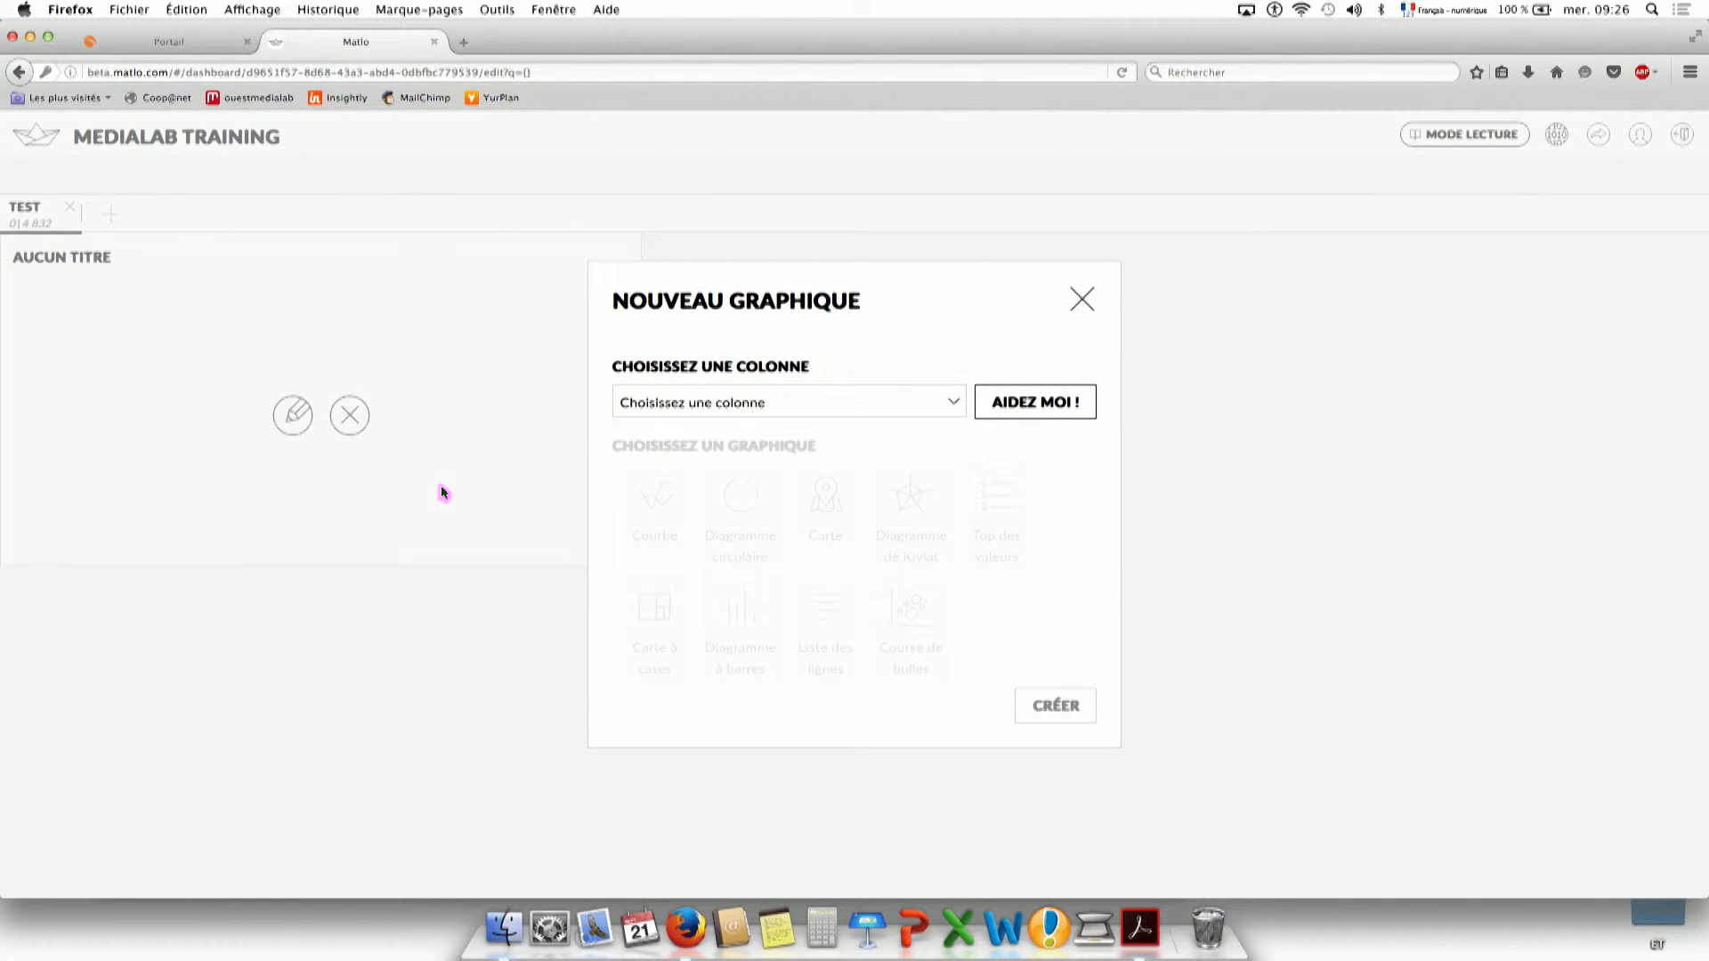
{"action": "left_click", "coordinate": [753, 421]}
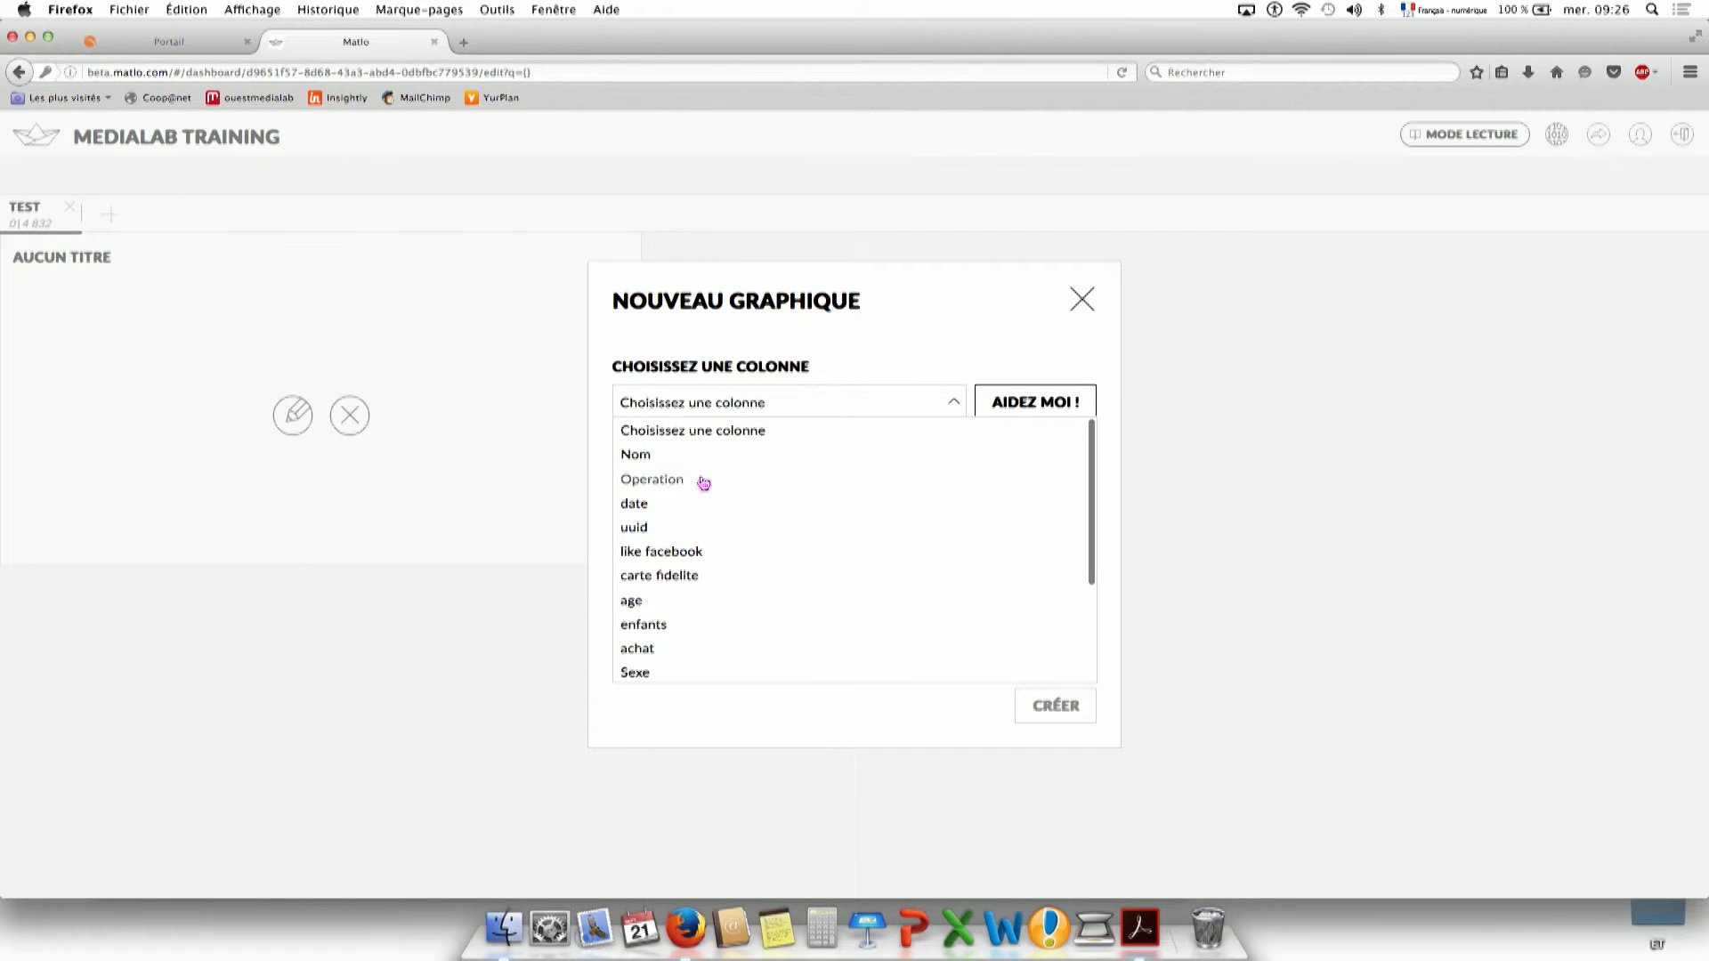
{"action": "left_click", "coordinate": [699, 553]}
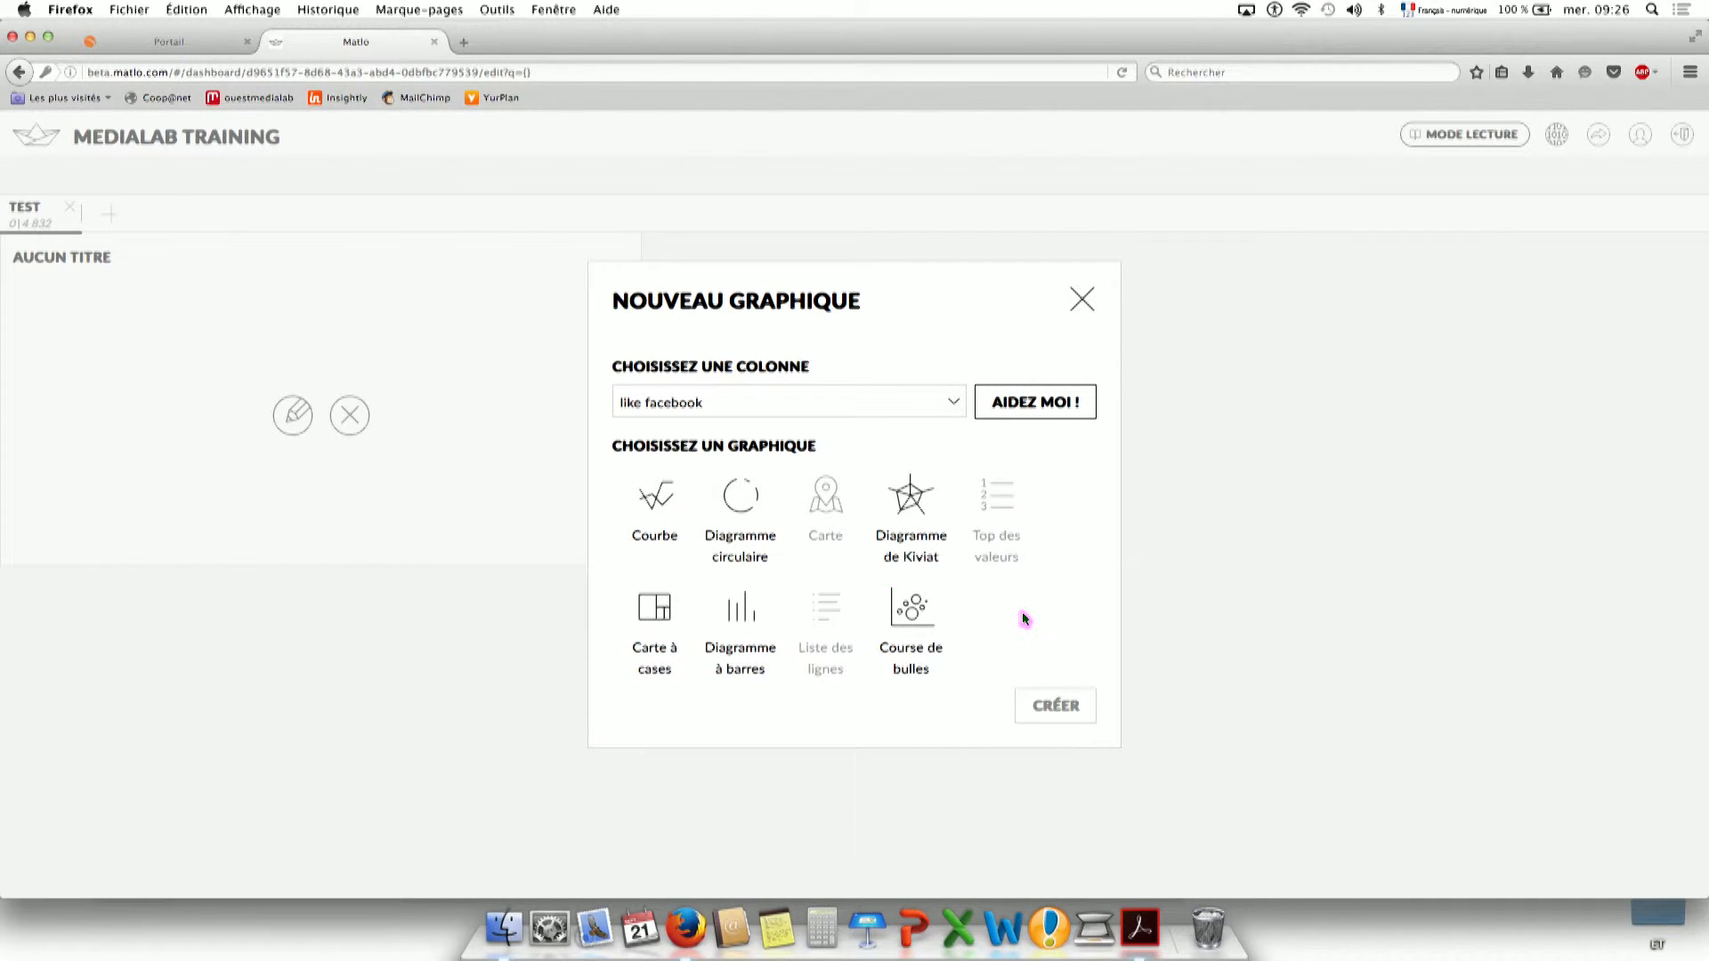
{"action": "left_click", "coordinate": [759, 535]}
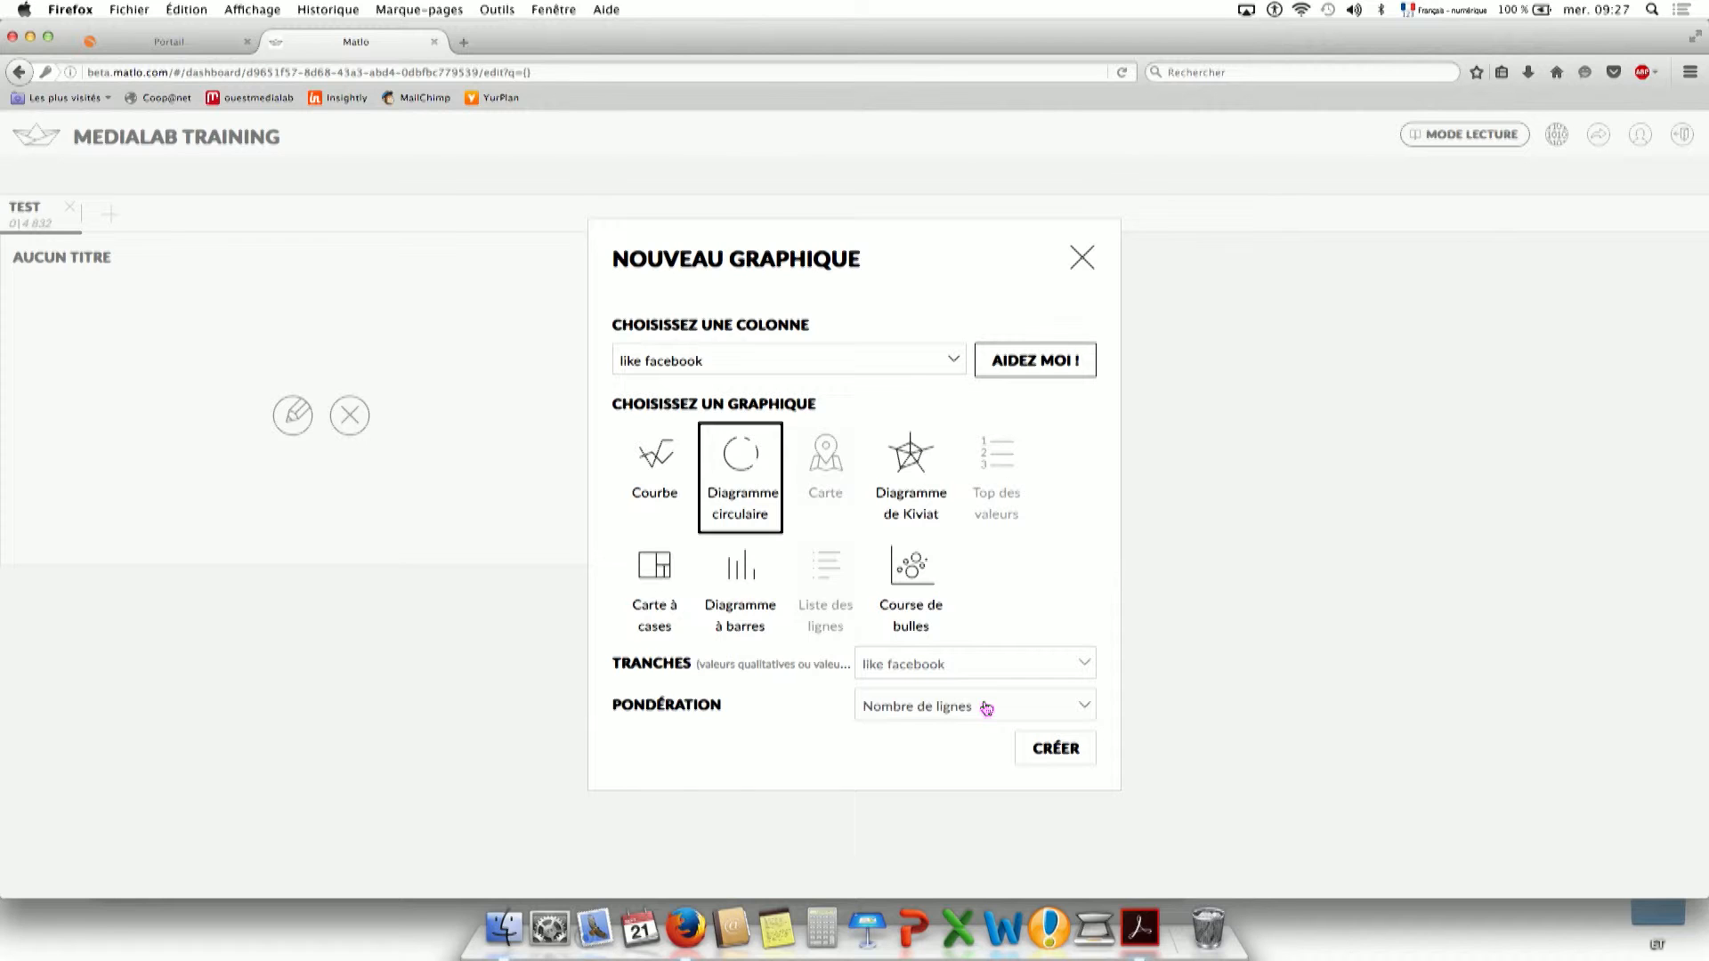
{"action": "left_click", "coordinate": [1048, 756]}
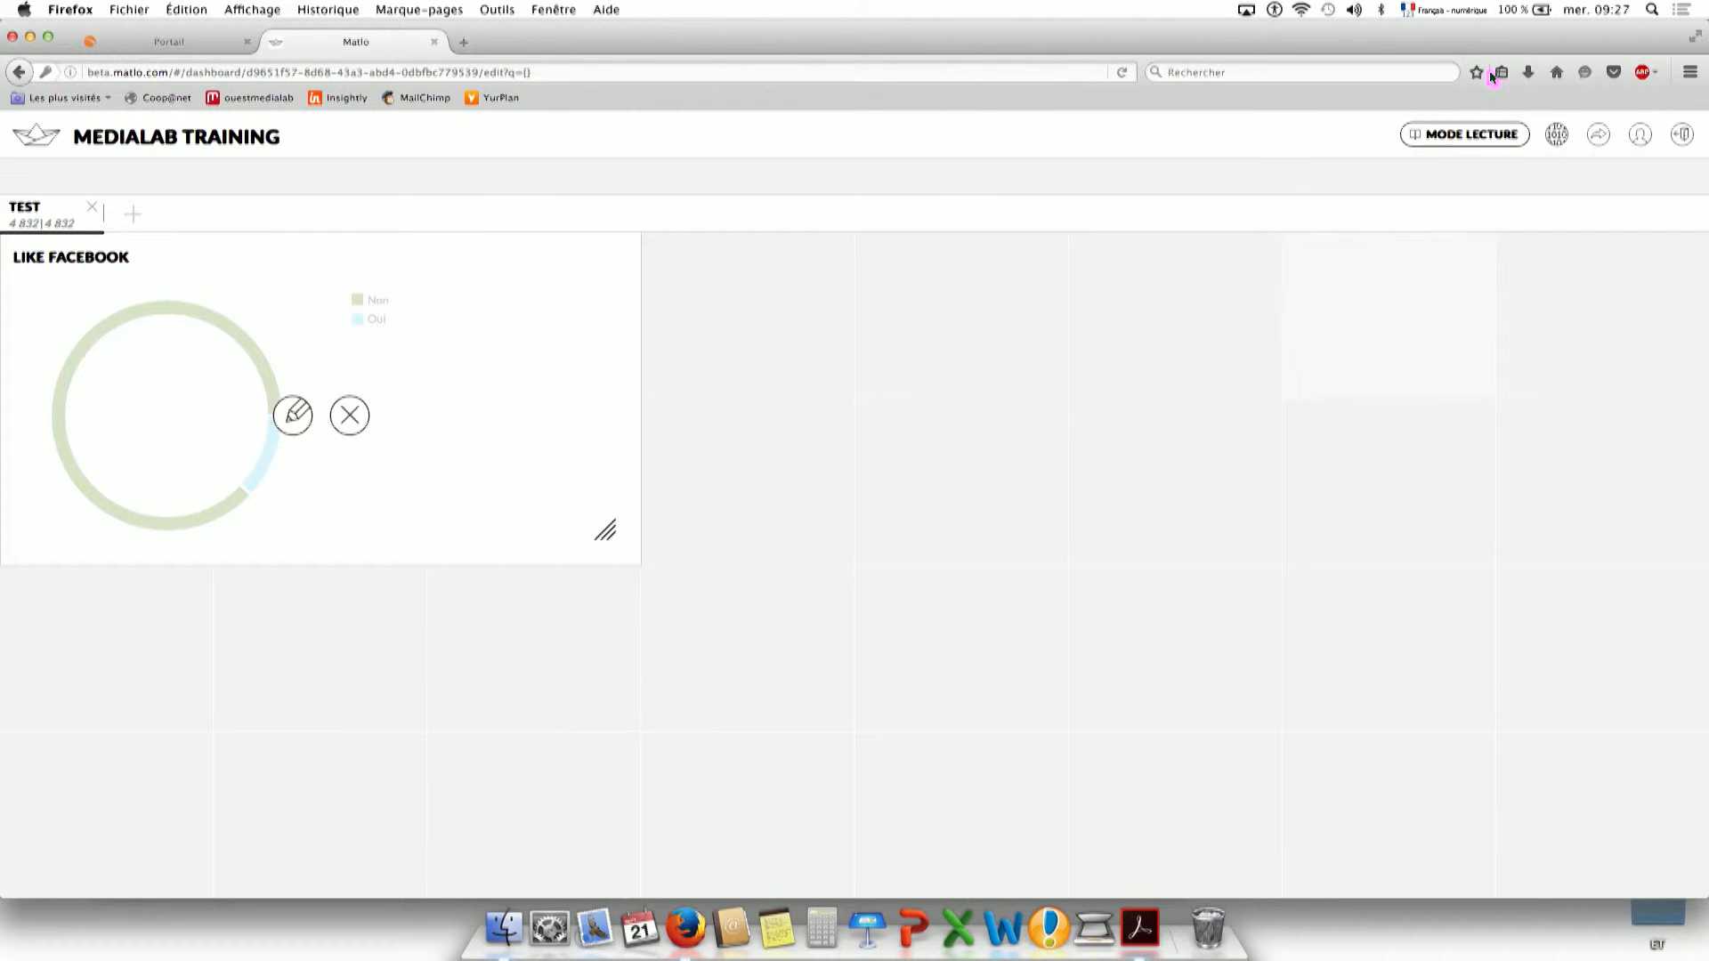
Preview the dashboard in MODE LECTURE, return to editing, and begin a chart in the next grid area.
{"action": "left_click", "coordinate": [1454, 132]}
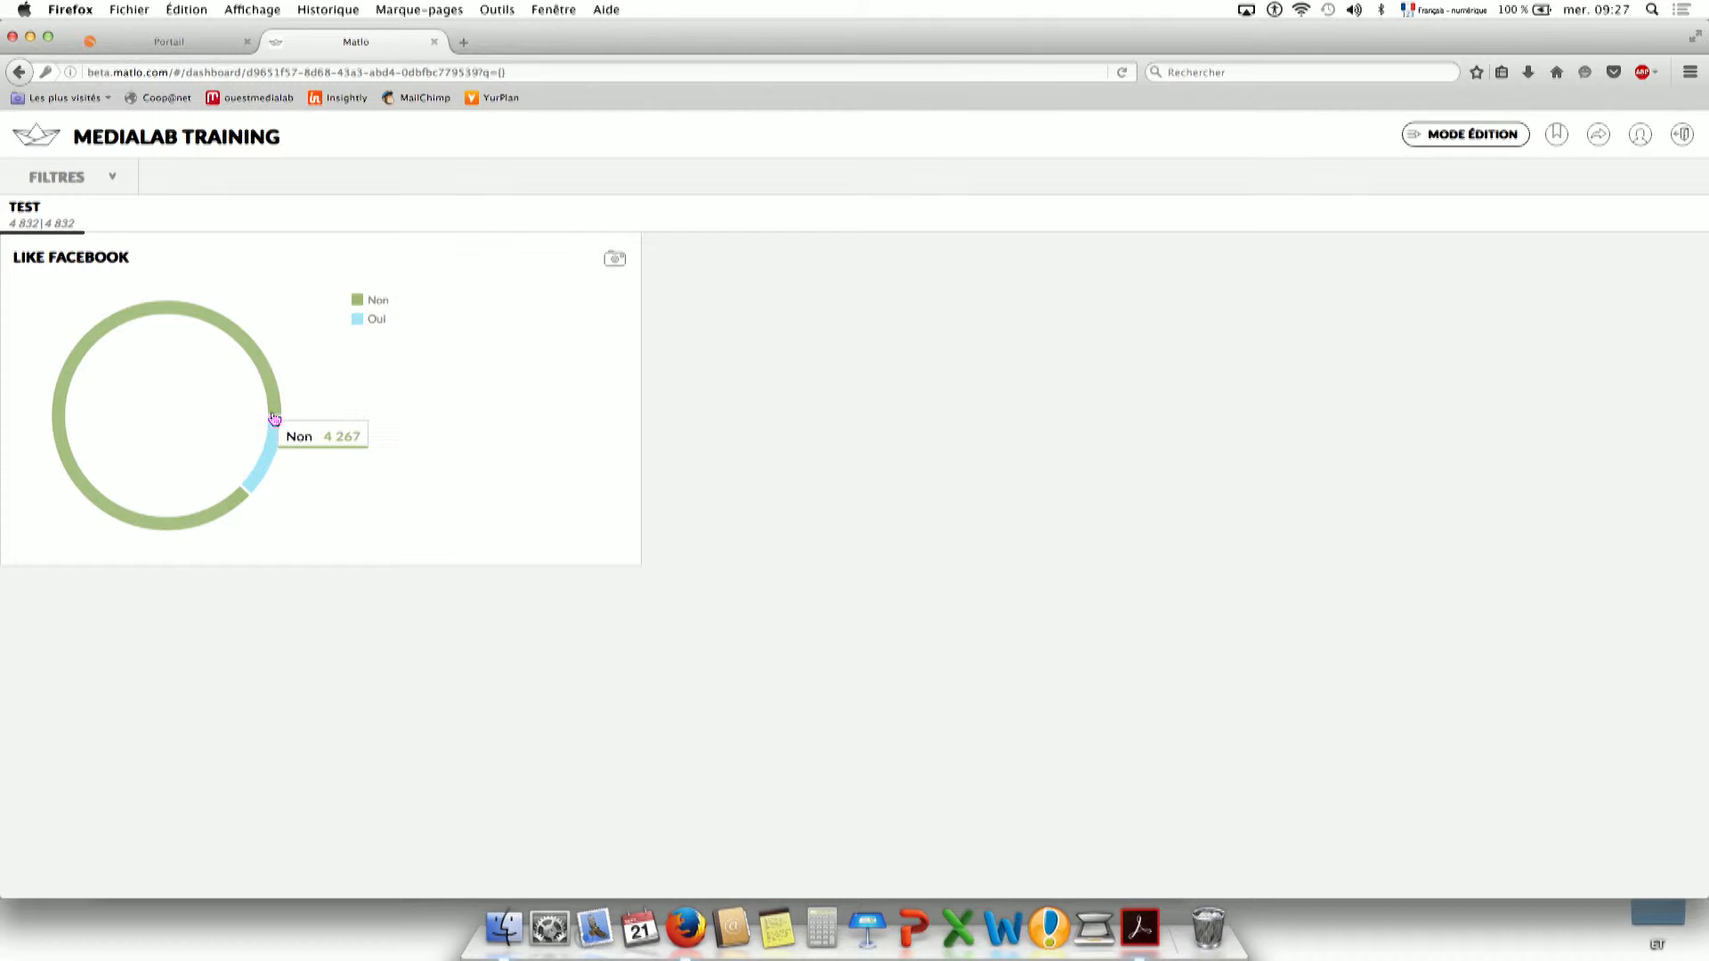
{"action": "left_click", "coordinate": [1453, 143]}
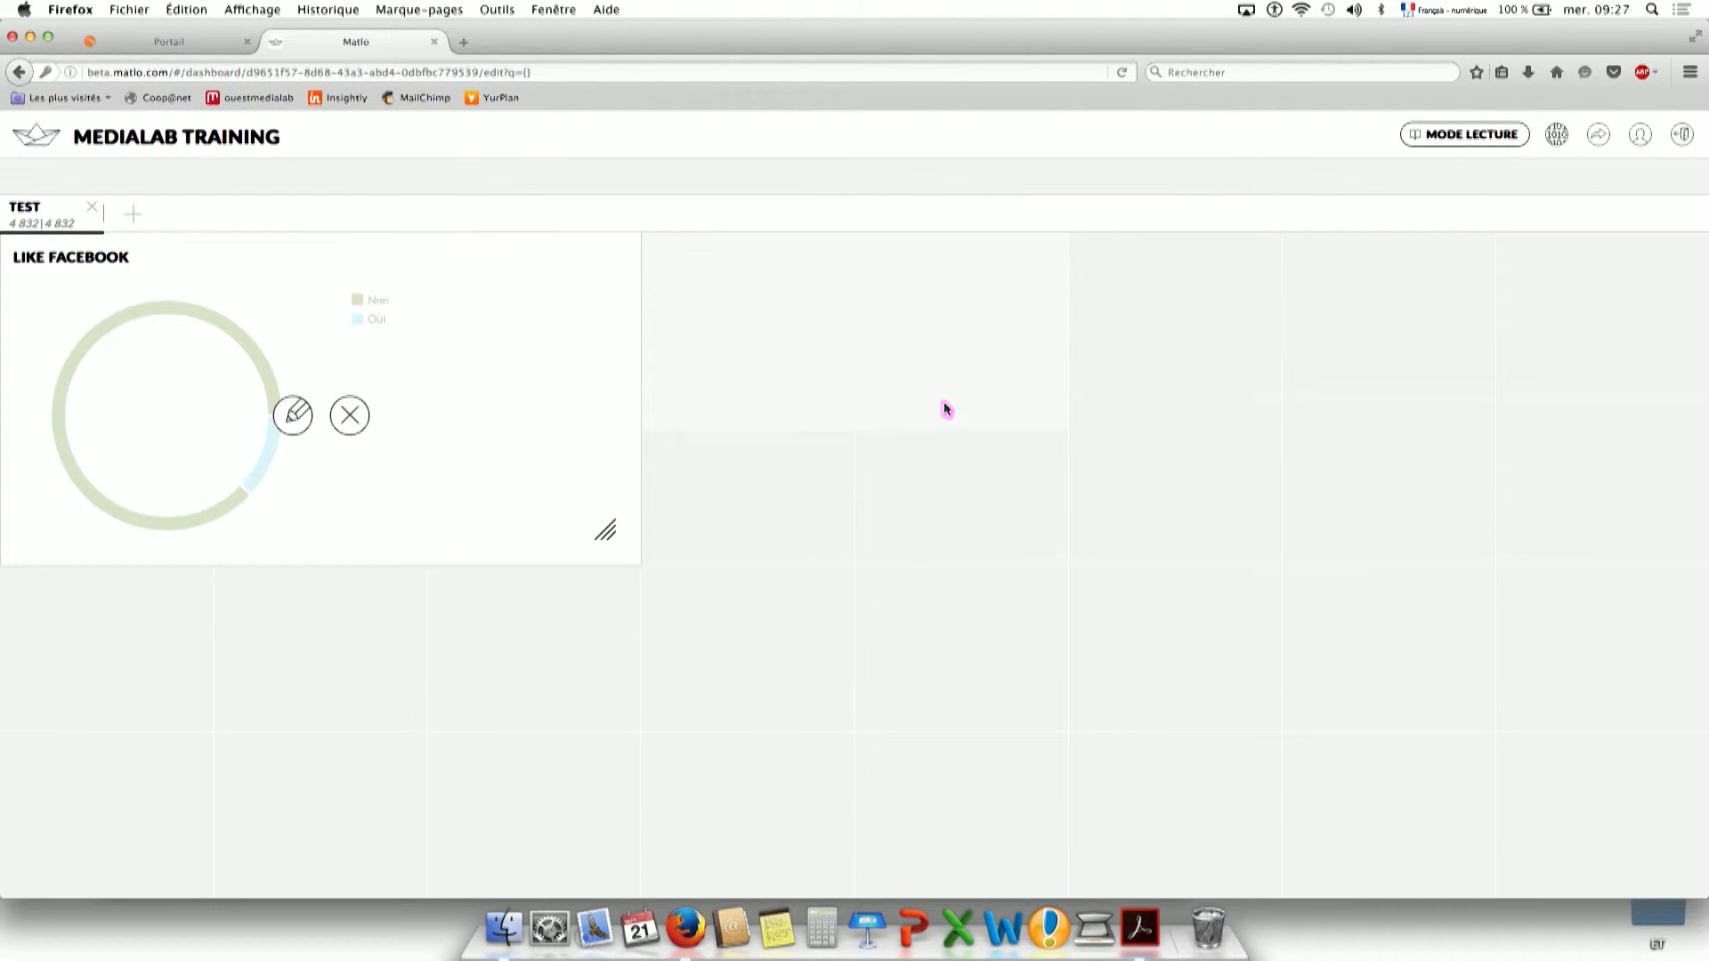
{"action": "left_click", "coordinate": [948, 438]}
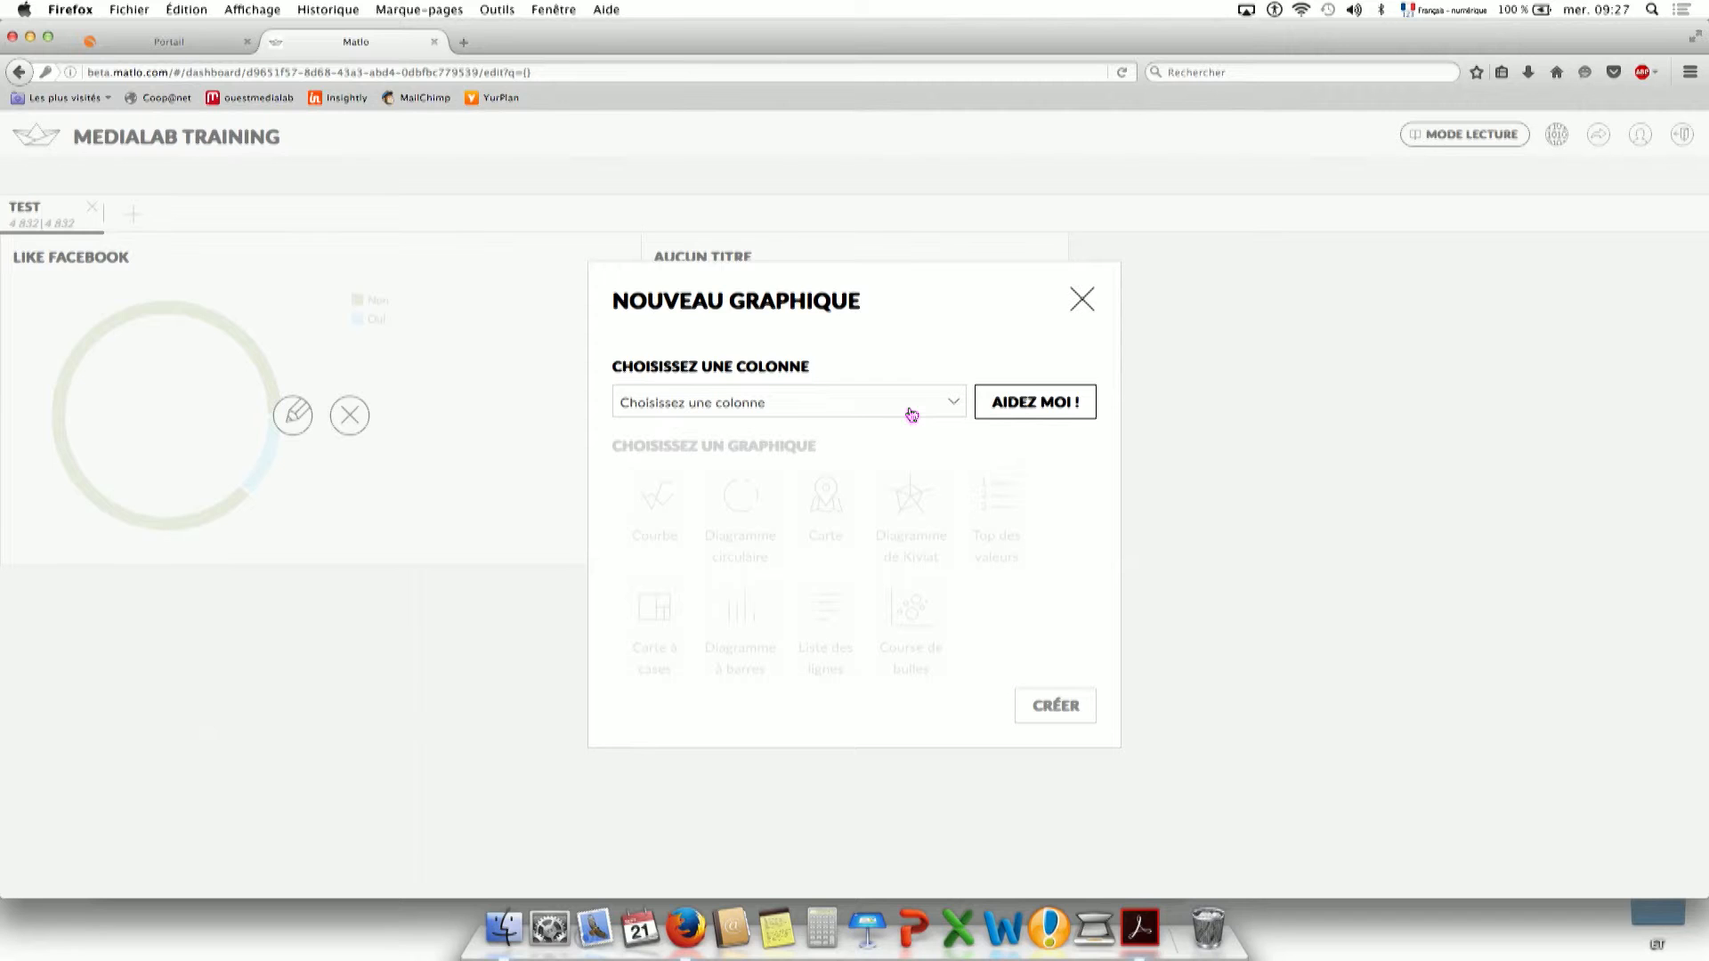
Create a Diagramme à barres of the Sexe column counting rows, instead of the suggested Operation column.
{"action": "left_click", "coordinate": [1052, 397]}
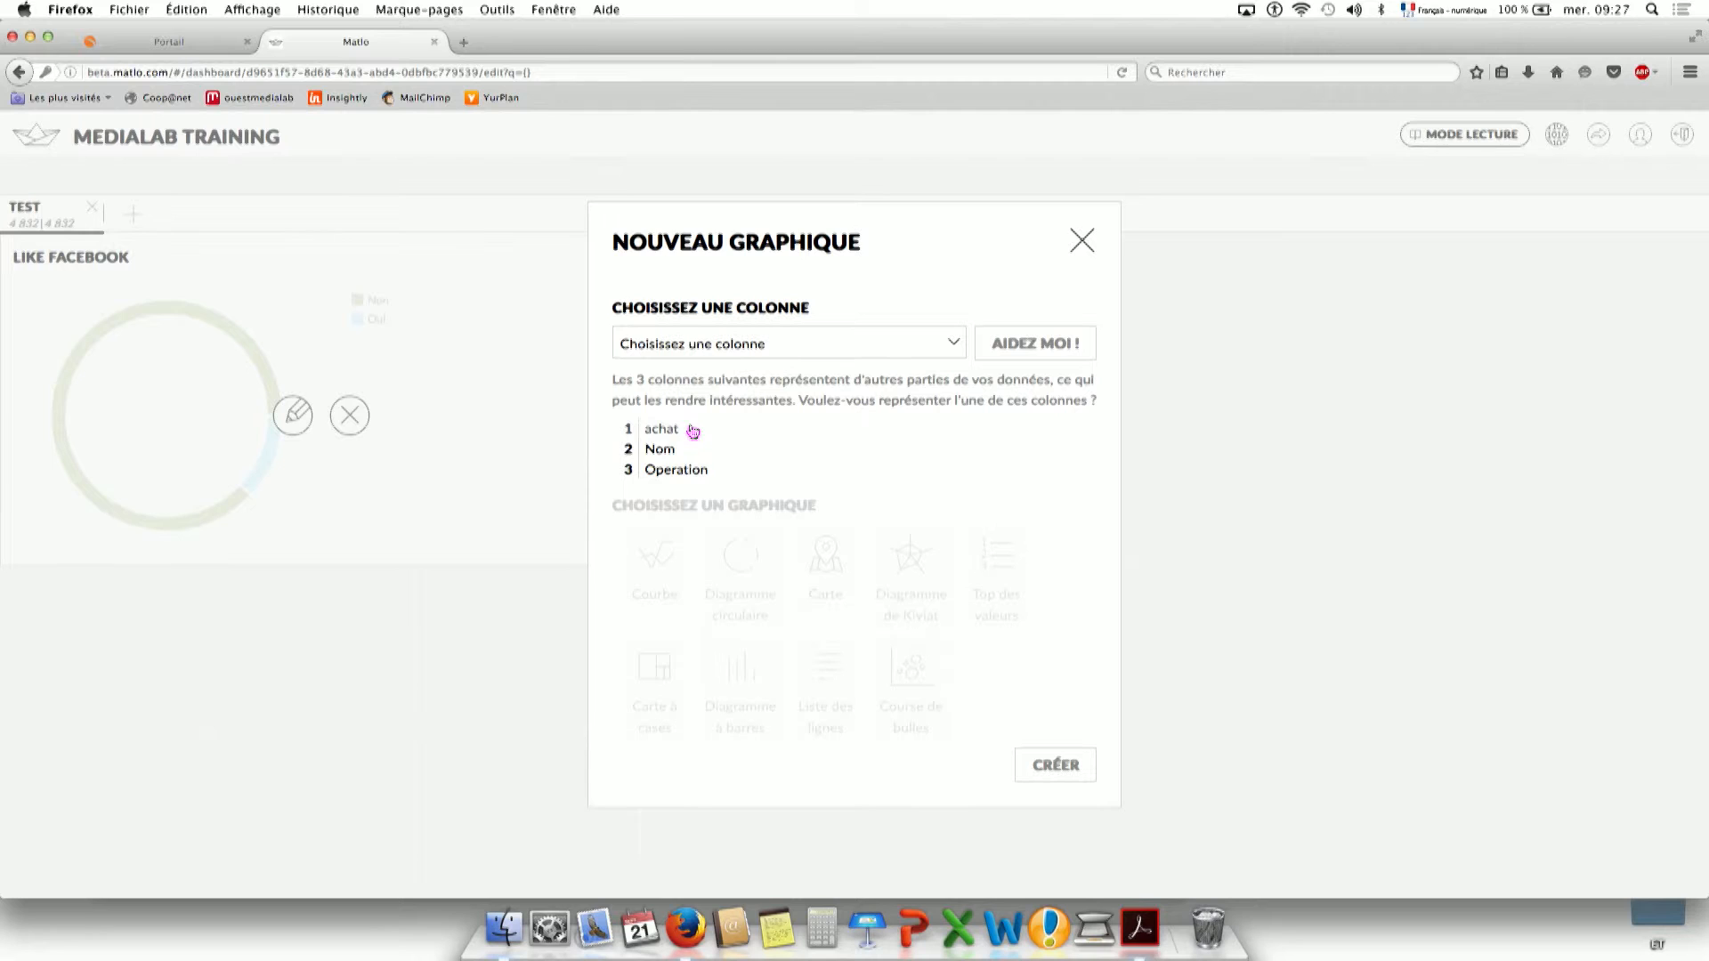
{"action": "left_click", "coordinate": [714, 477]}
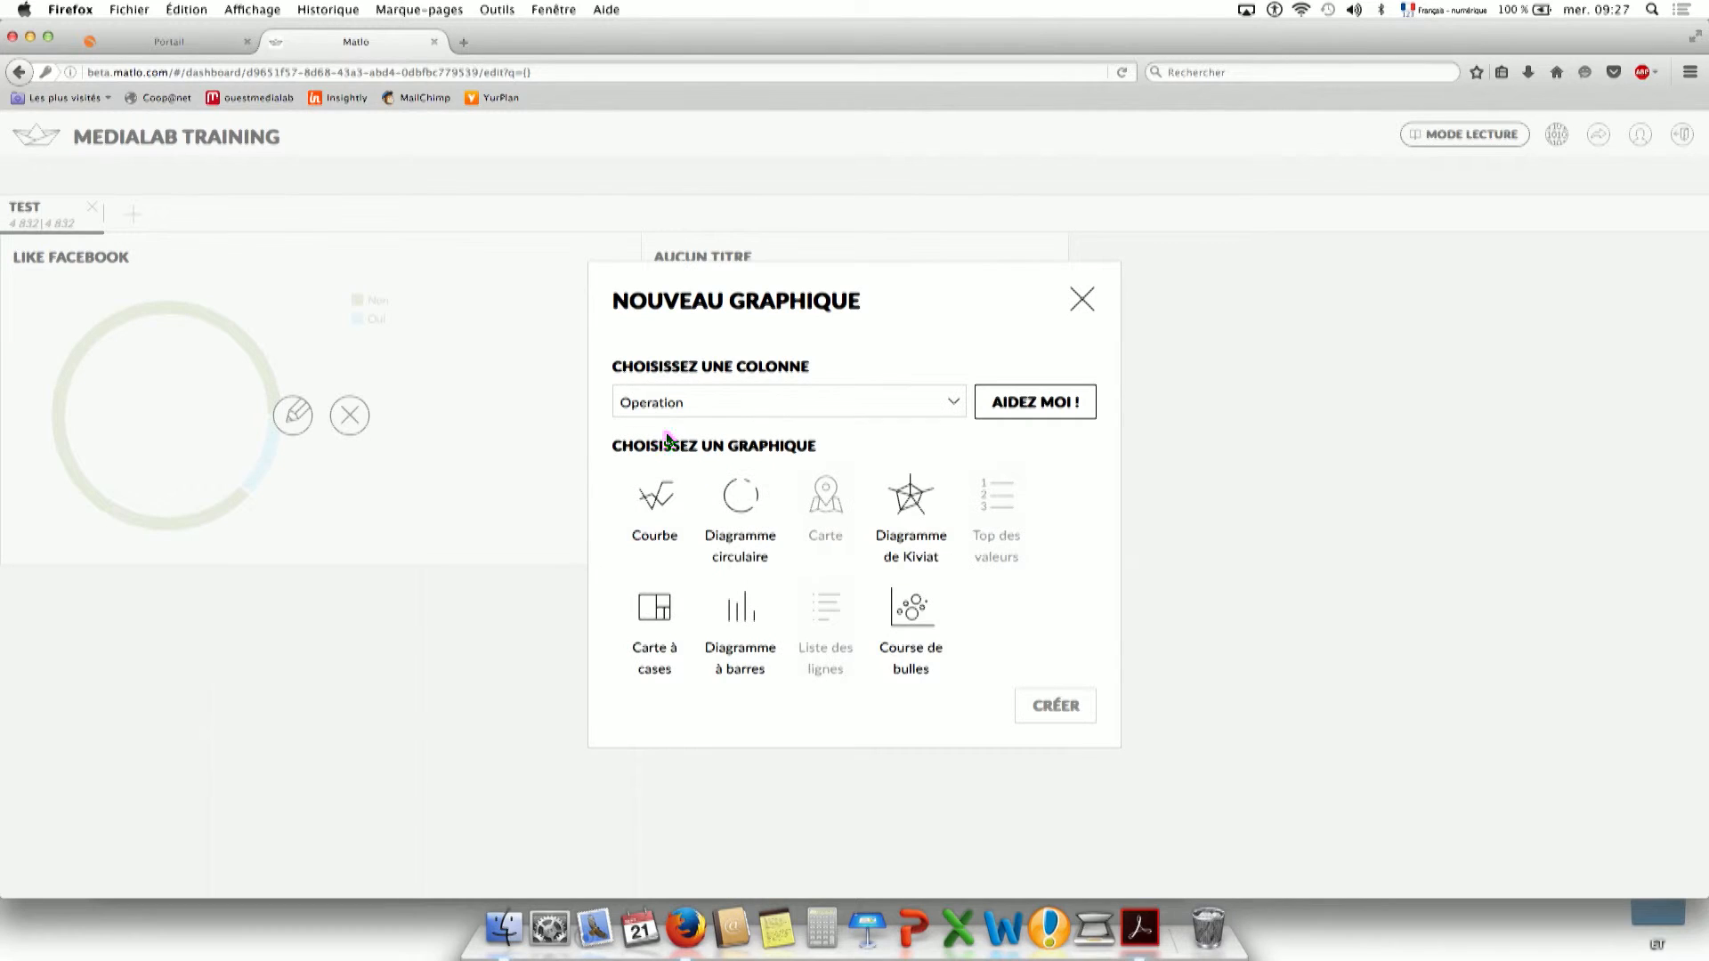
{"action": "left_click", "coordinate": [756, 404]}
{"action": "scroll", "coordinate": [677, 543], "scroll_direction": "down", "scroll_amount": 2}
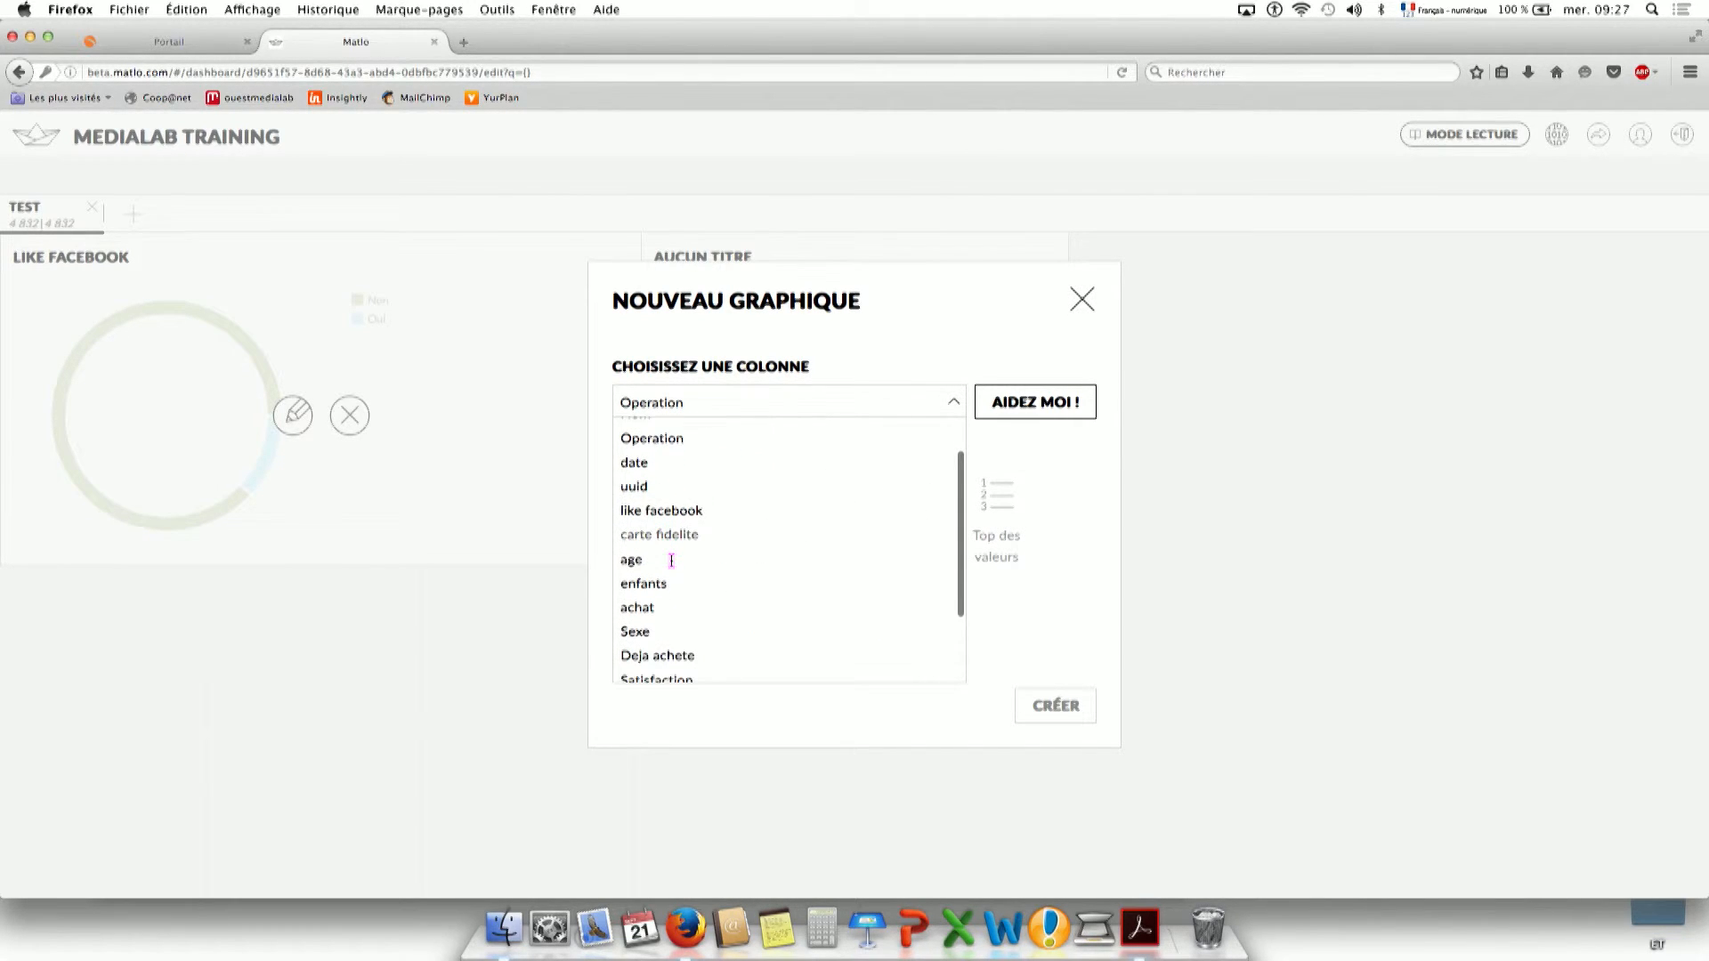
{"action": "left_click", "coordinate": [734, 618]}
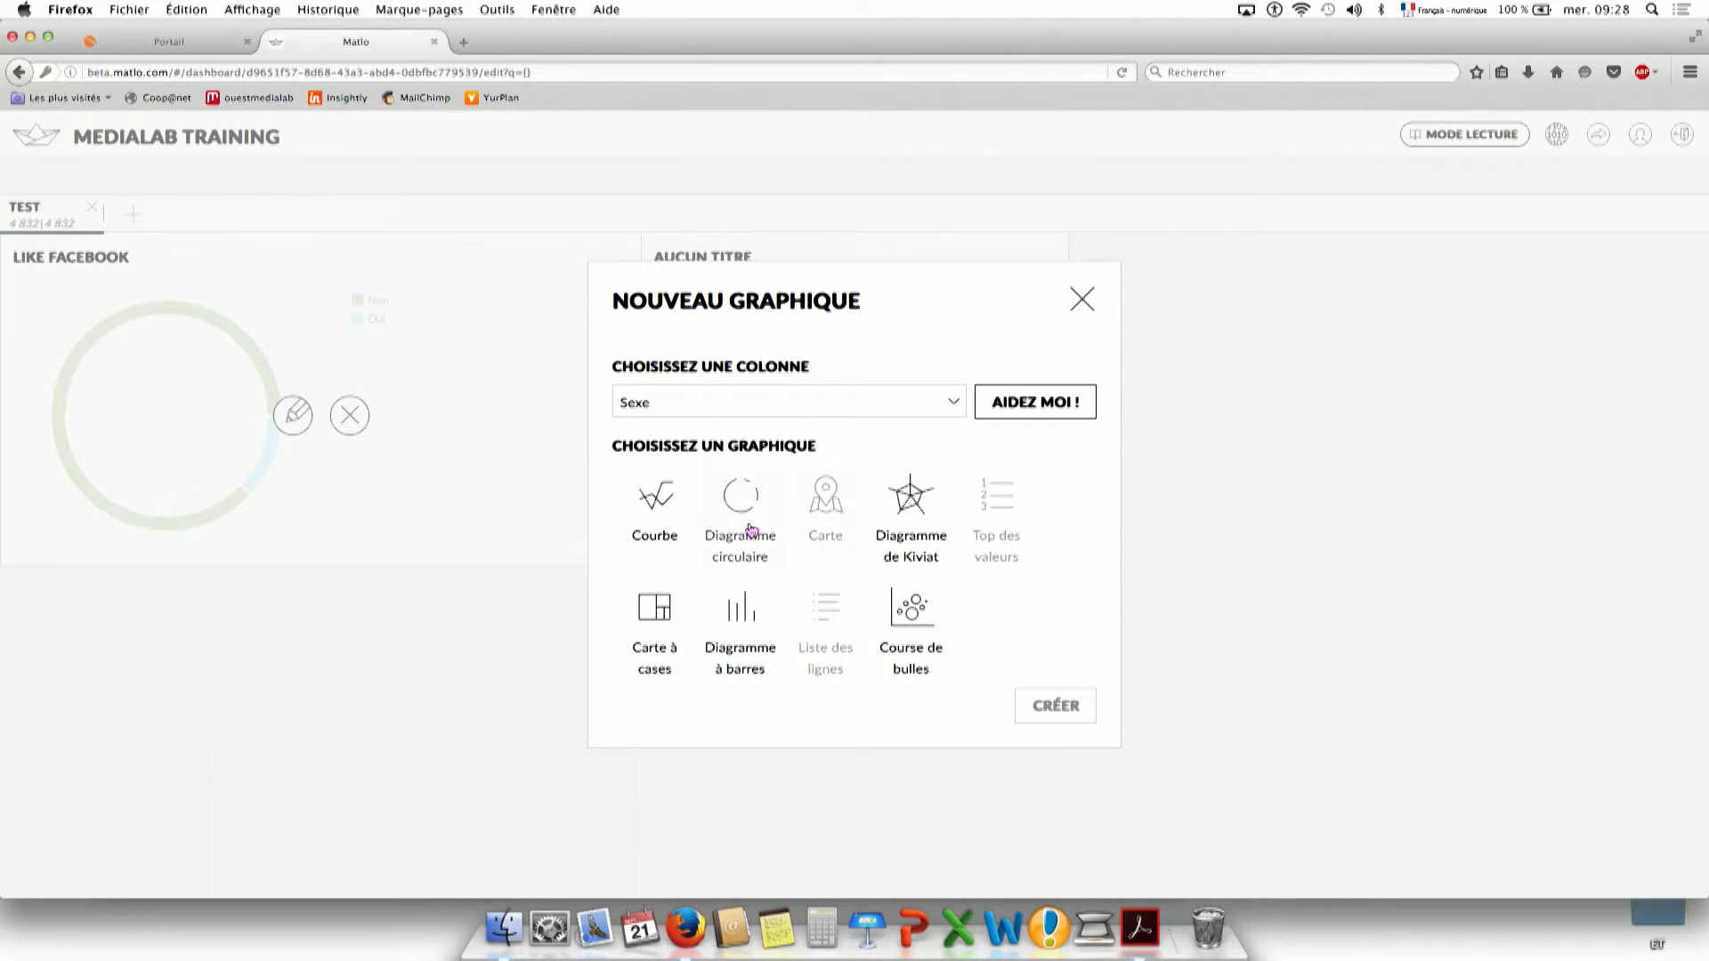
{"action": "left_click", "coordinate": [743, 616]}
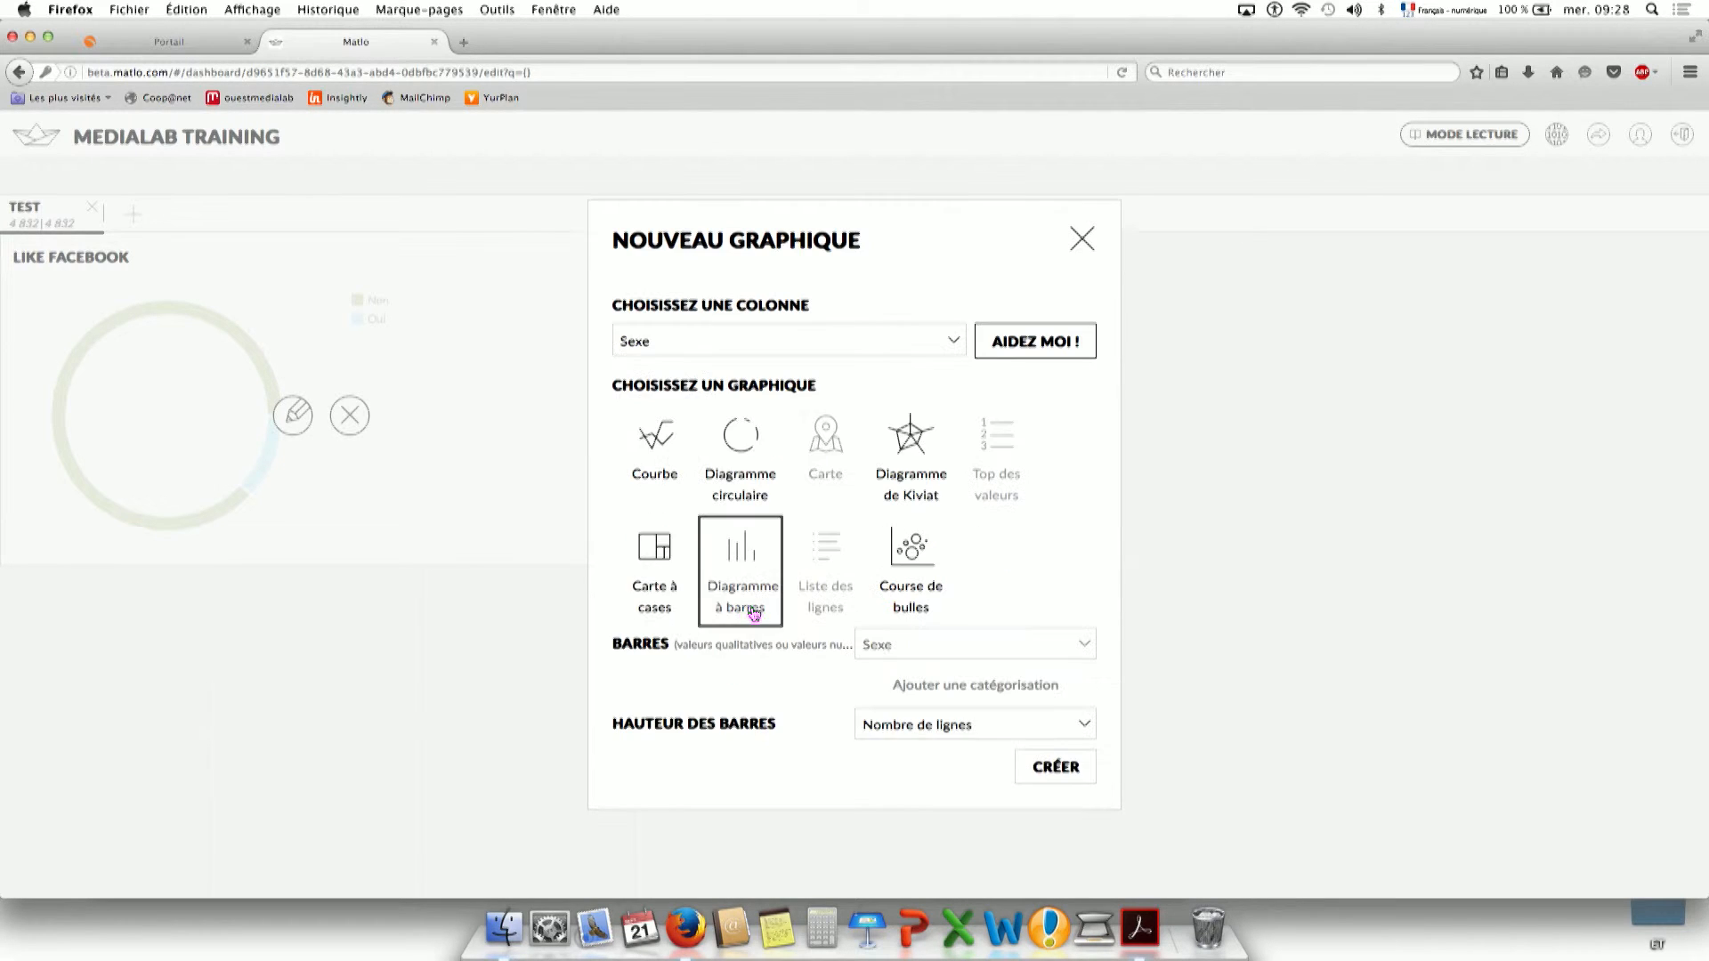
{"action": "left_click", "coordinate": [1056, 766]}
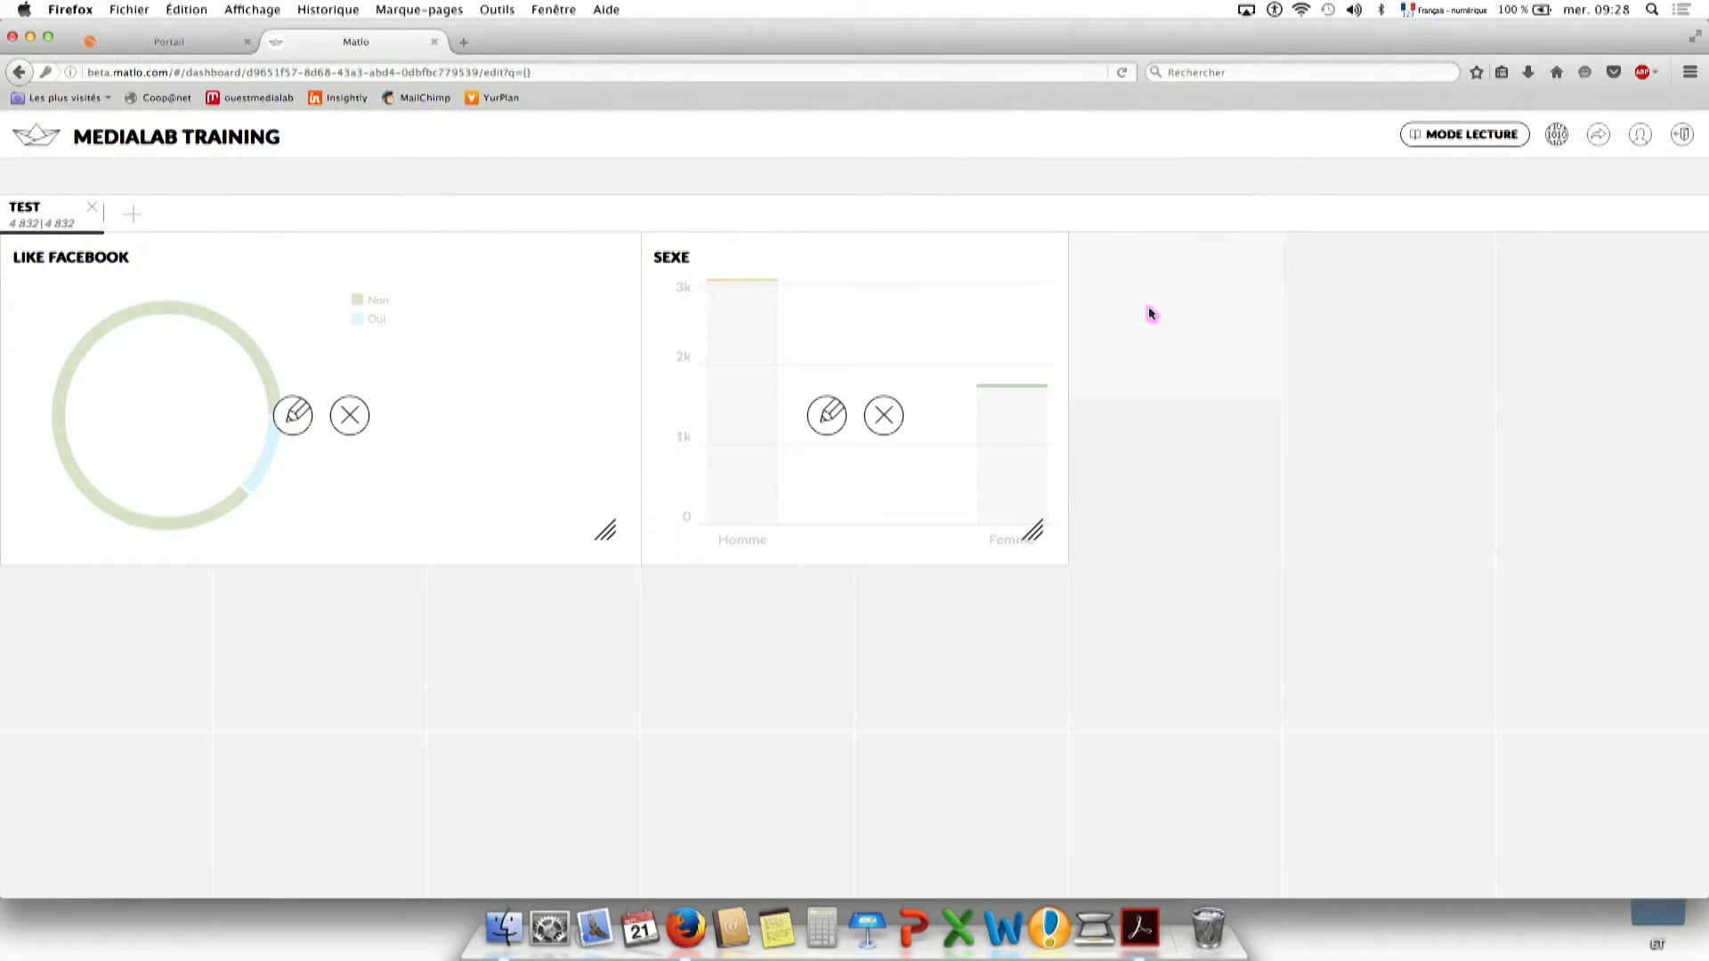
Go back to Mes projets and open the MARKETING project dashboard.
{"action": "left_click", "coordinate": [32, 136]}
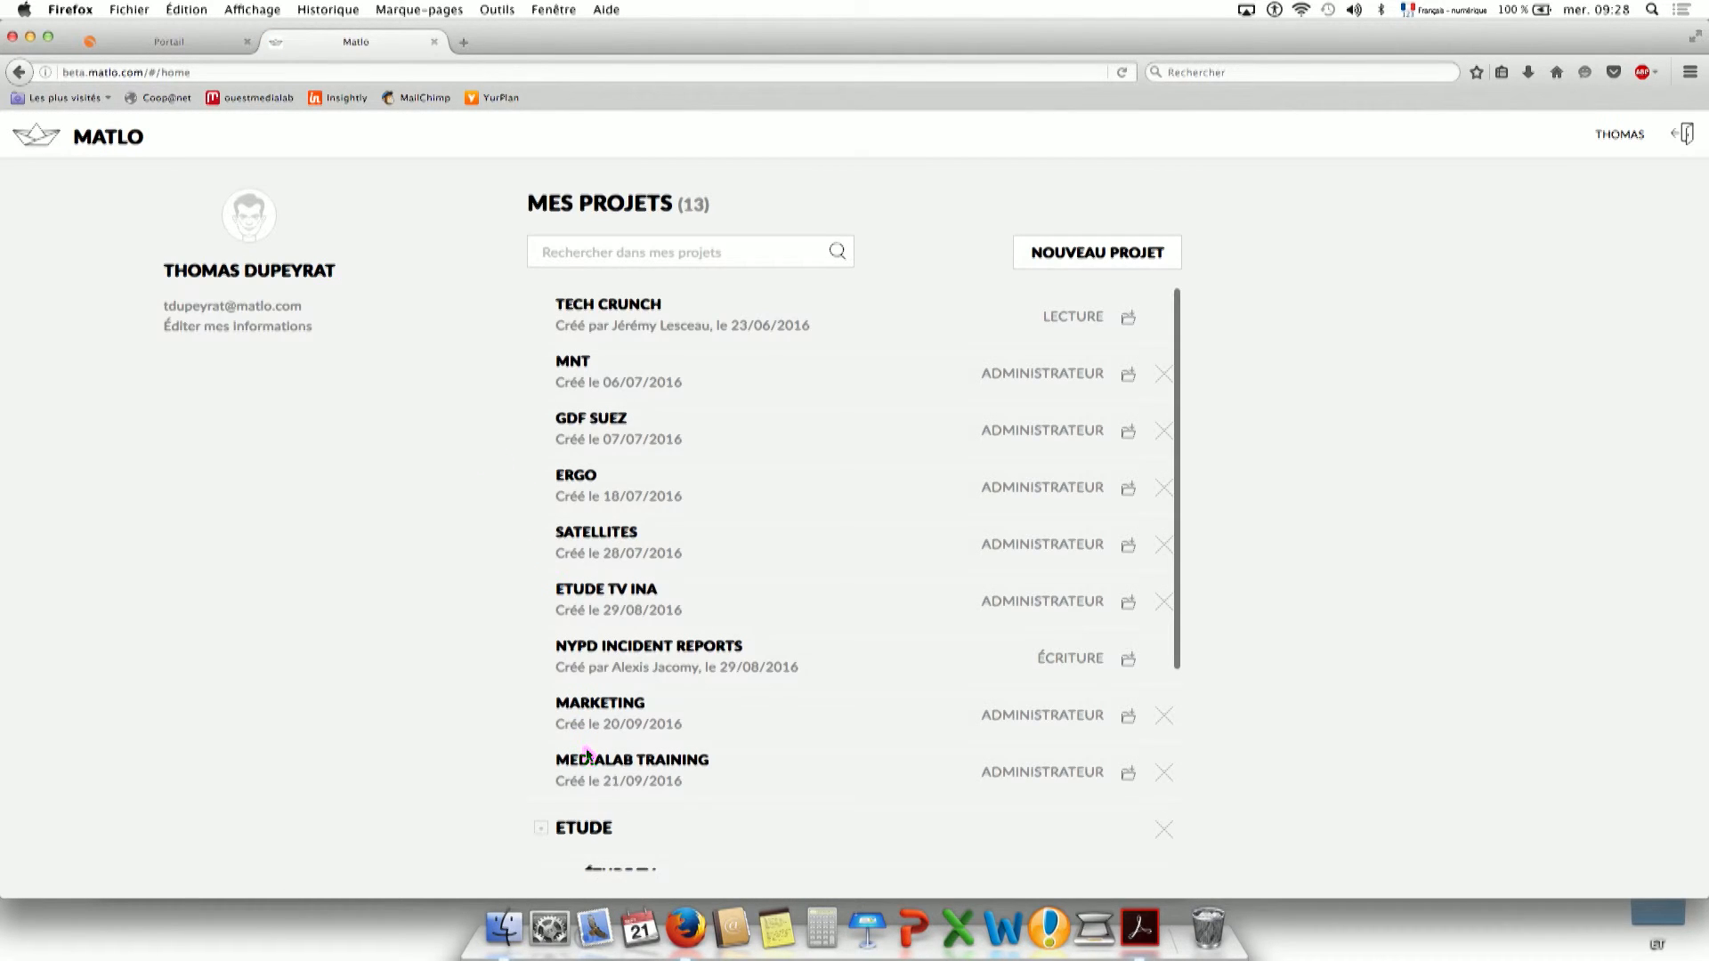
{"action": "scroll", "coordinate": [591, 752], "scroll_direction": "down", "scroll_amount": 1}
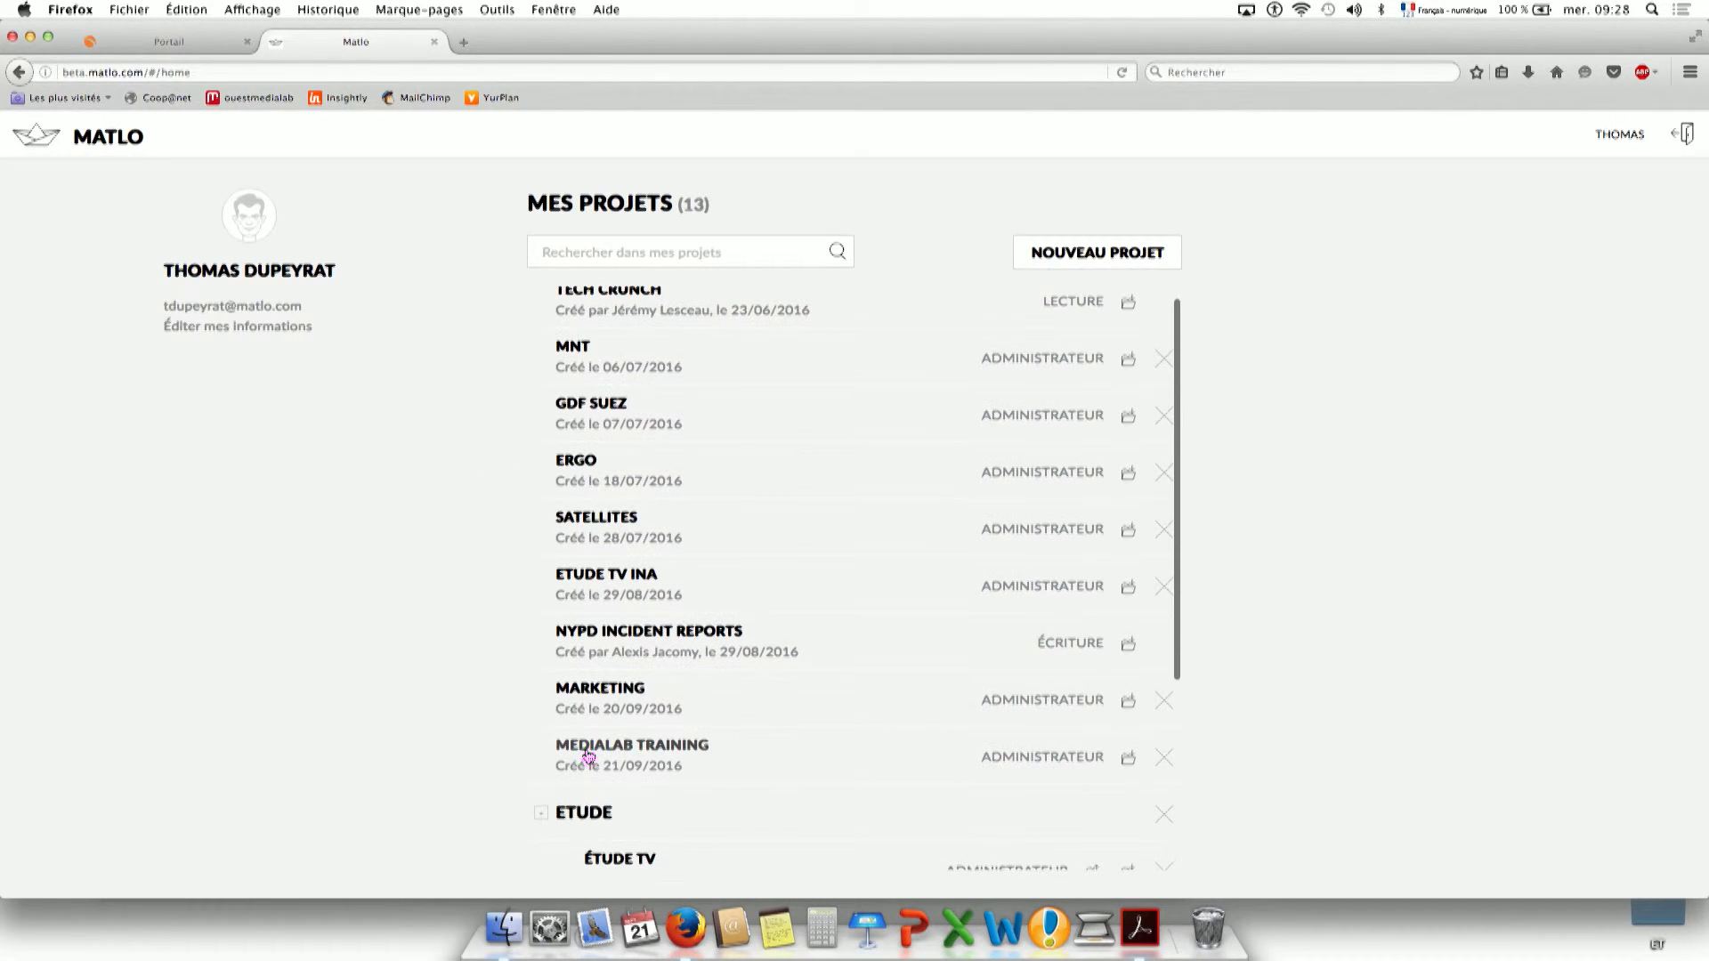
{"action": "left_click", "coordinate": [594, 689]}
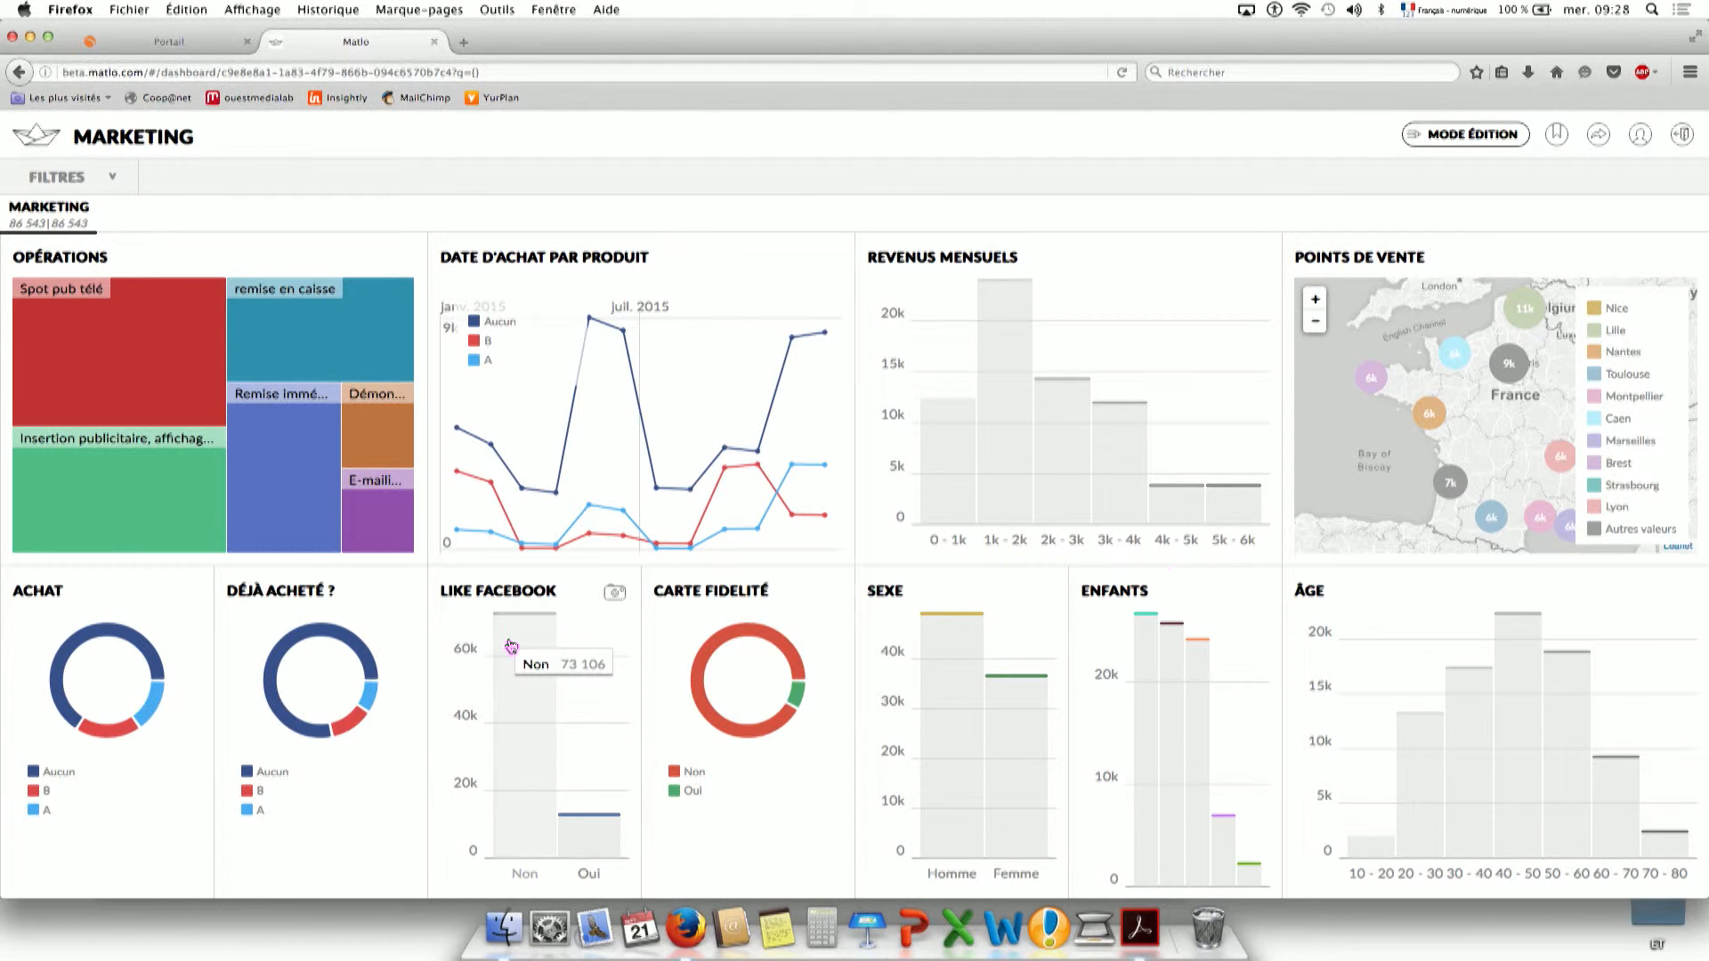
Read the values shown on the Marketing dashboard's charts.
{"action": "mouse_move", "coordinate": [147, 653]}
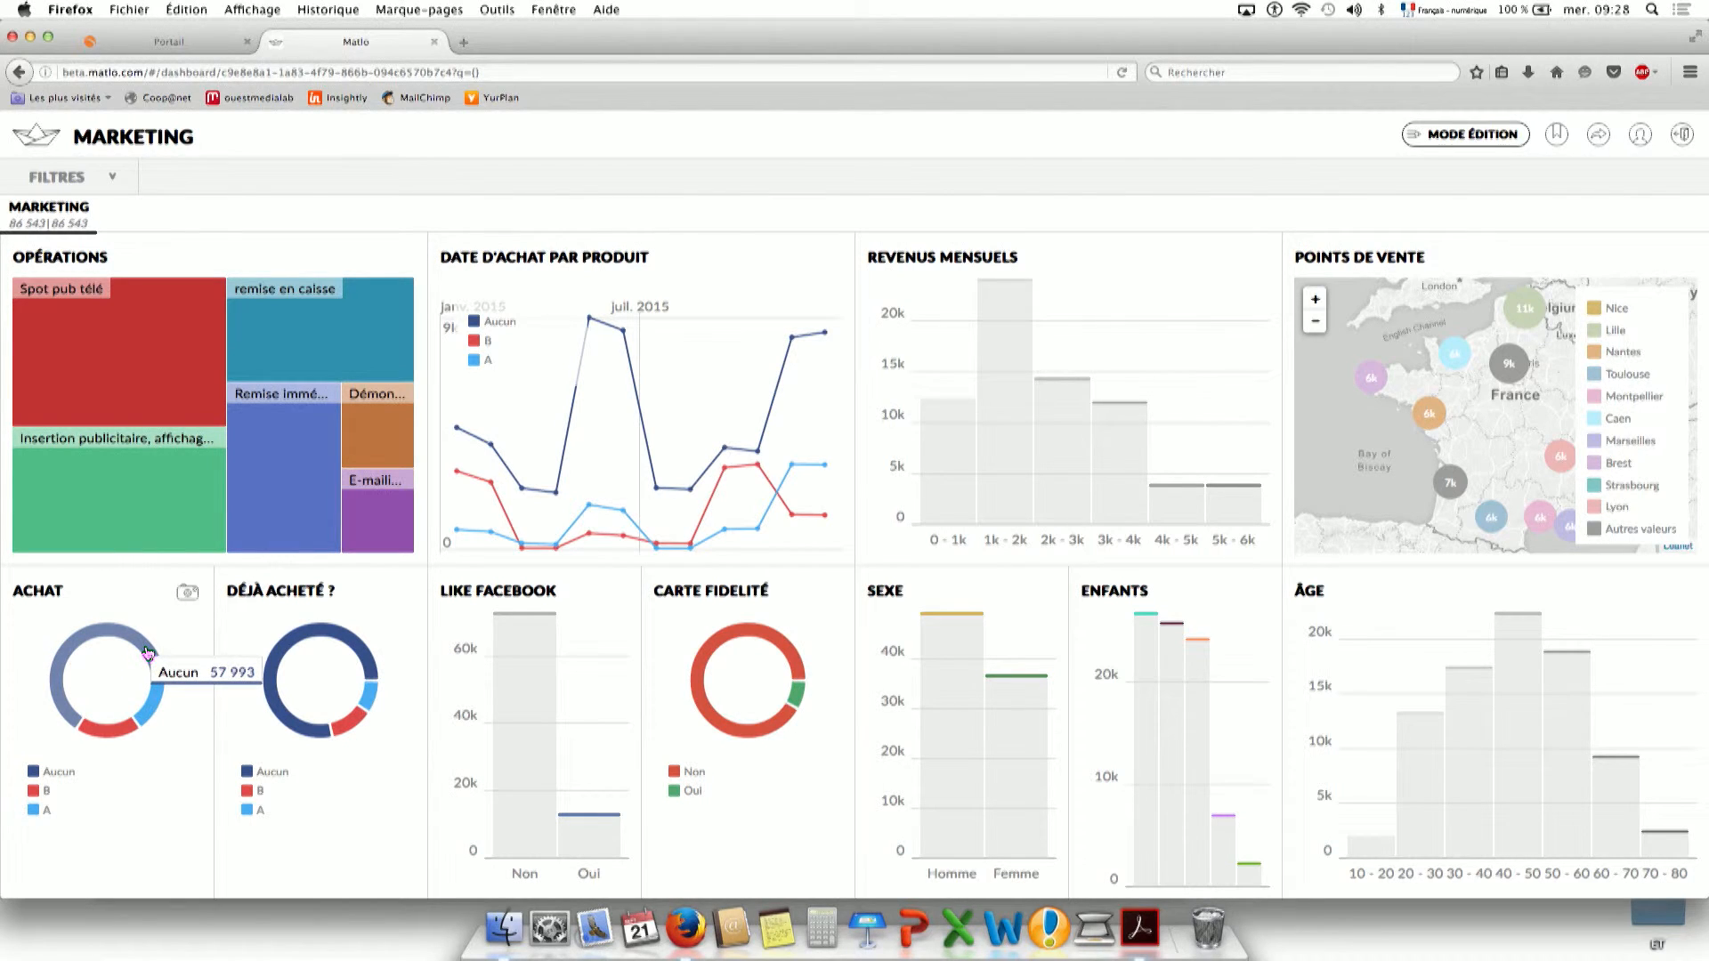
{"action": "mouse_move", "coordinate": [153, 713]}
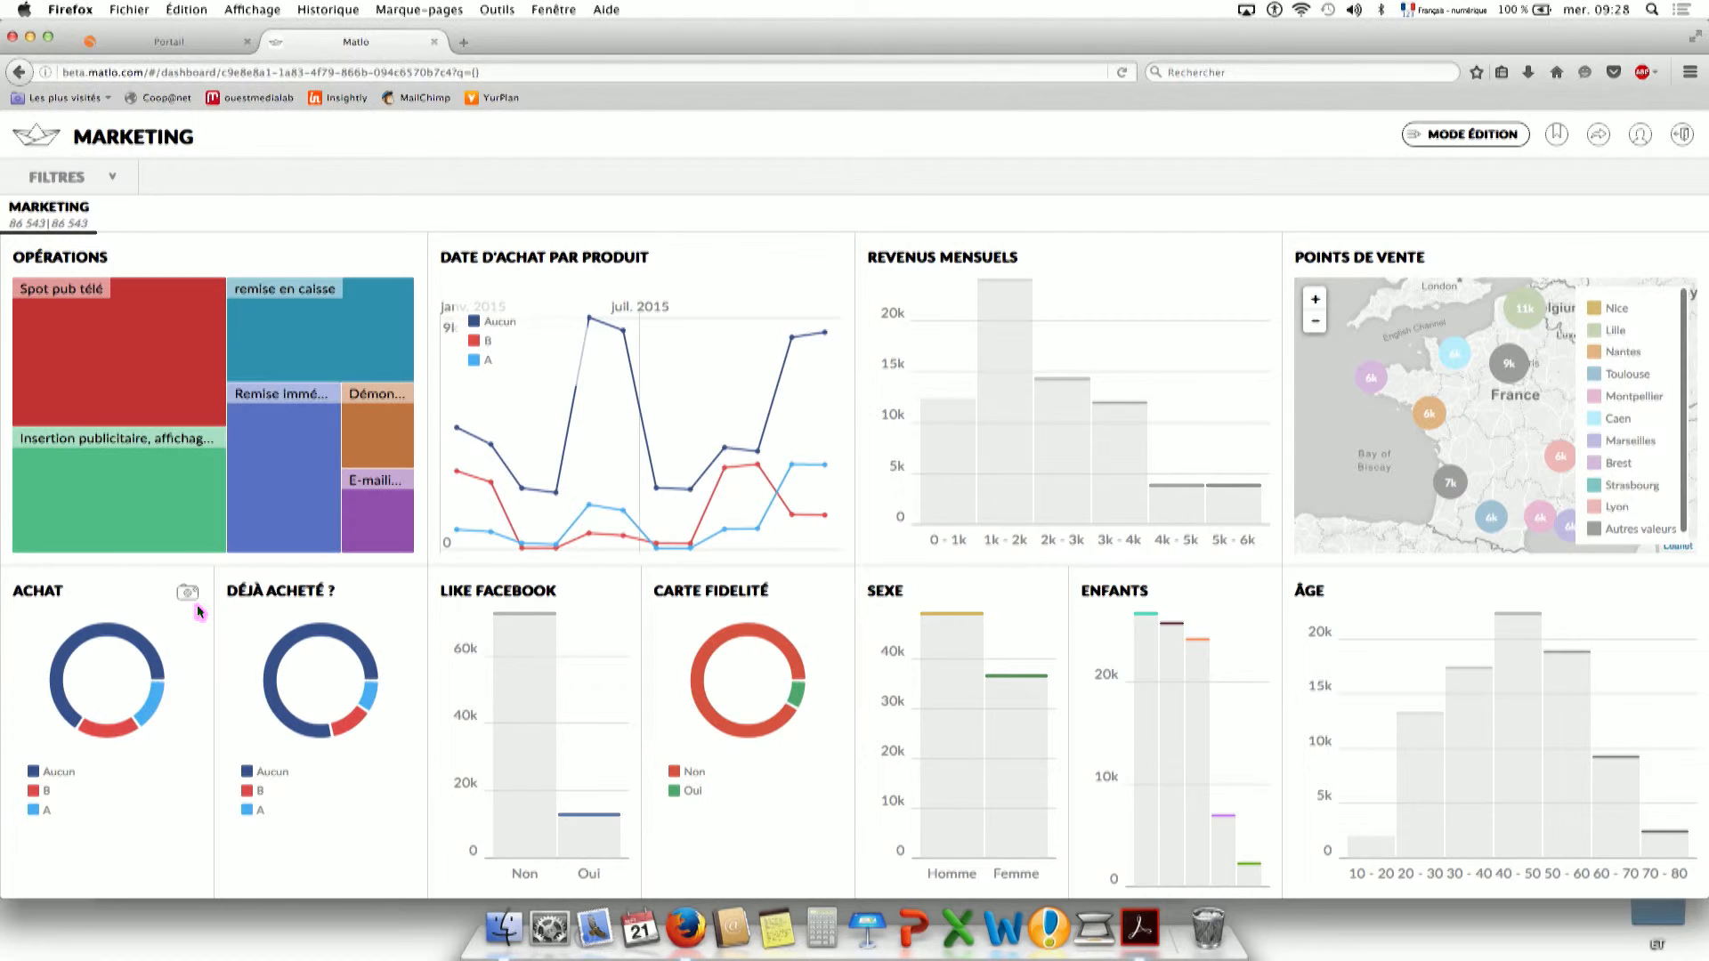
{"action": "mouse_move", "coordinate": [133, 359]}
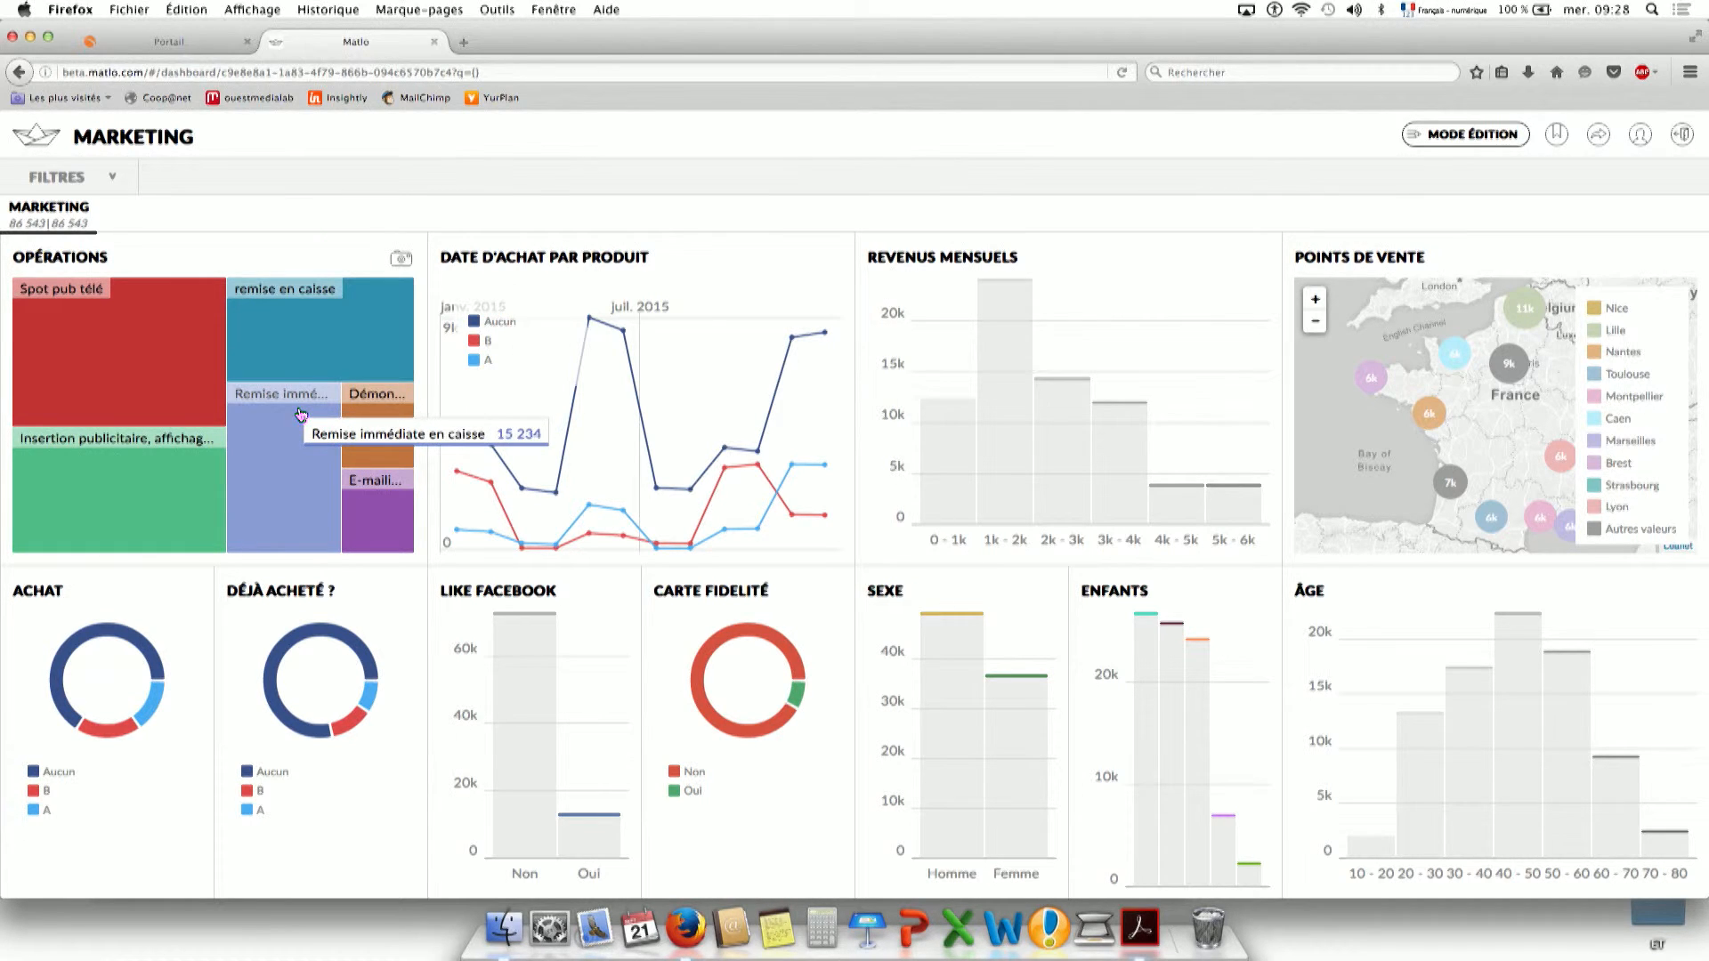
{"action": "mouse_move", "coordinate": [368, 420]}
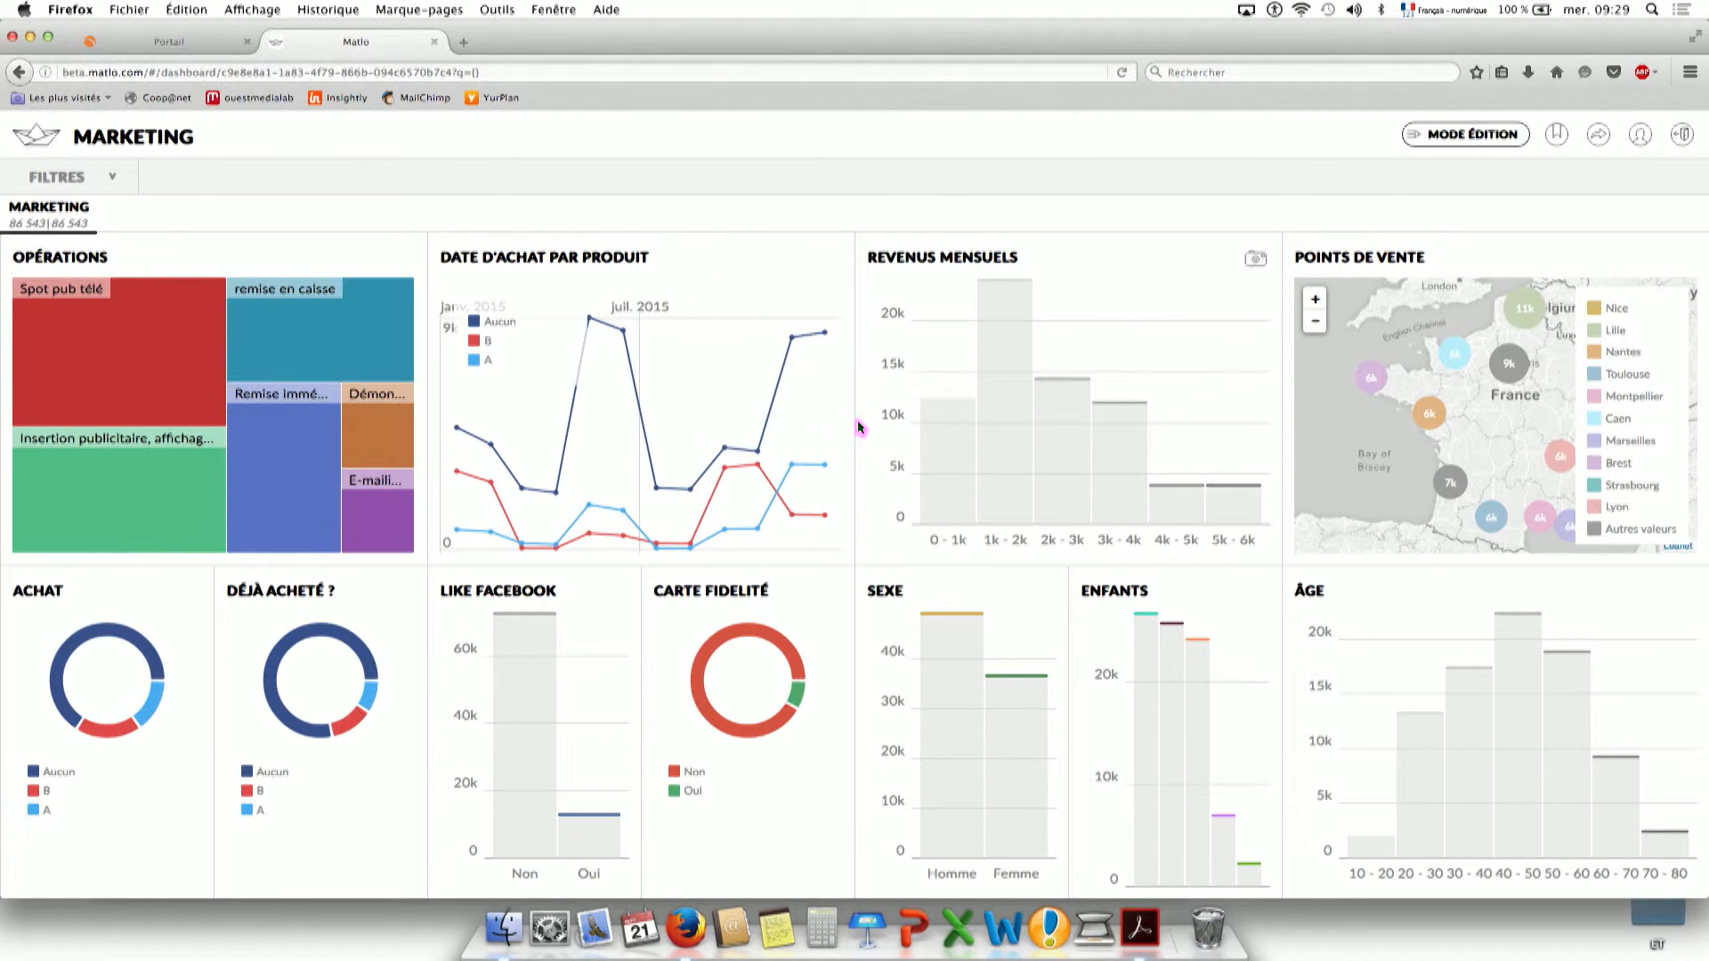
{"action": "mouse_move", "coordinate": [926, 445]}
Cross-filter to remise en caisse, monthly revenue 2 000–3 000 and age 40–50.
{"action": "mouse_move", "coordinate": [389, 312]}
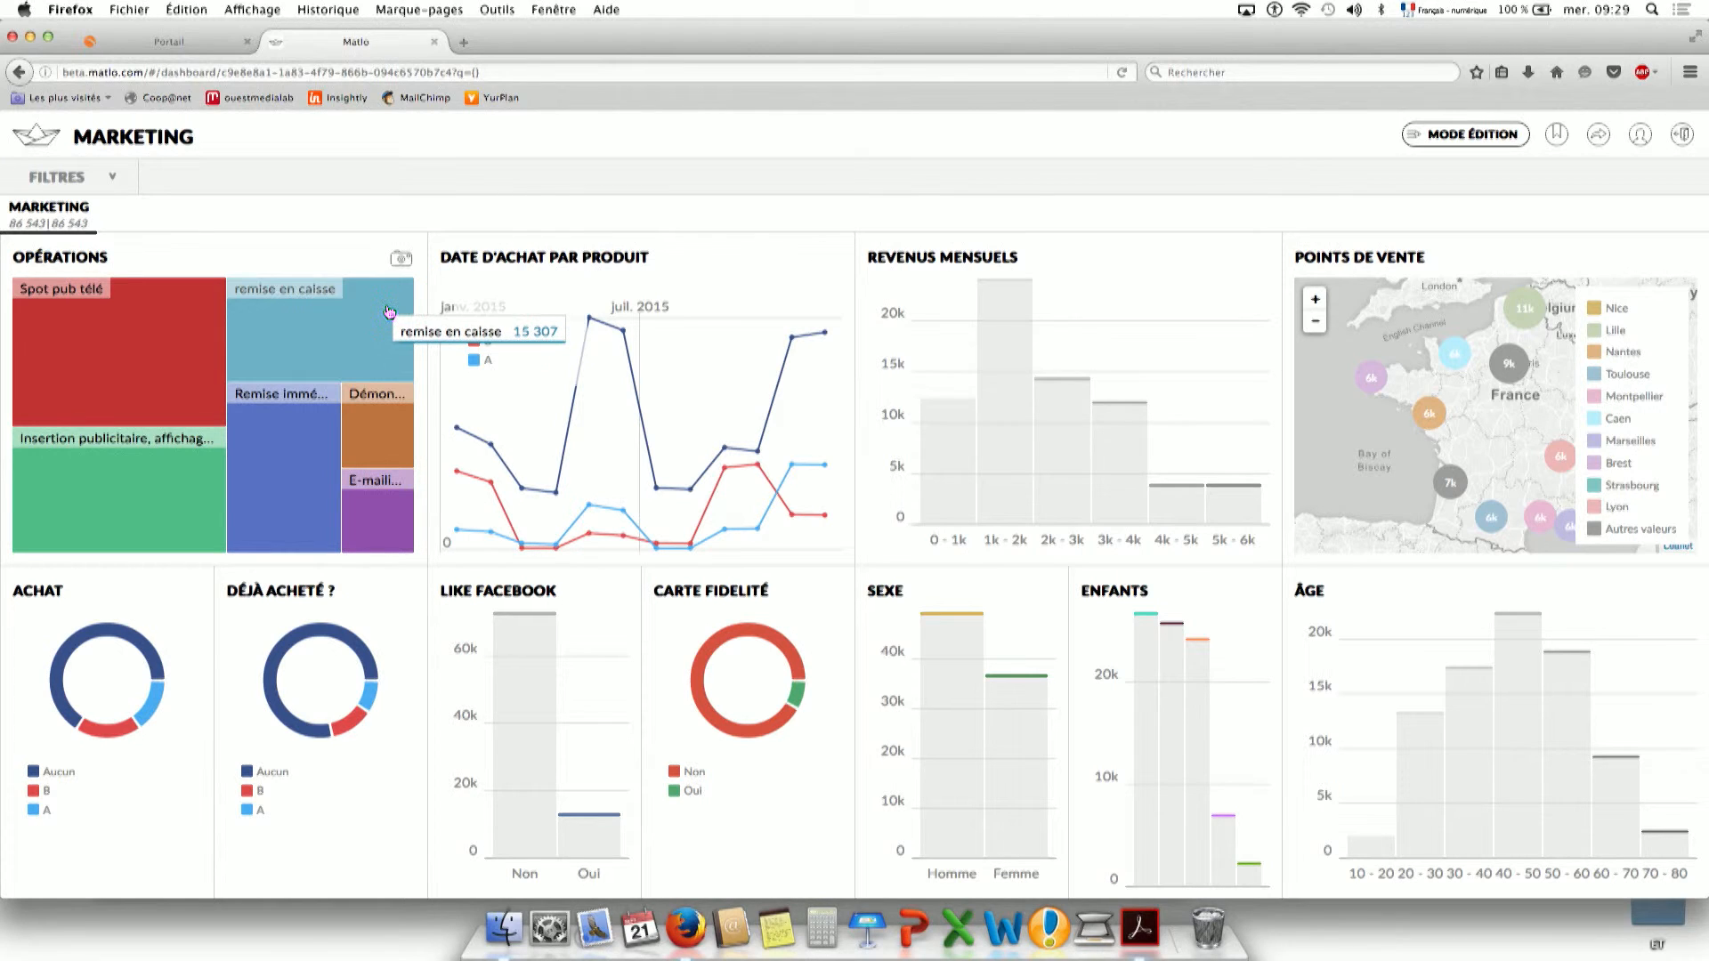
{"action": "left_click", "coordinate": [389, 312]}
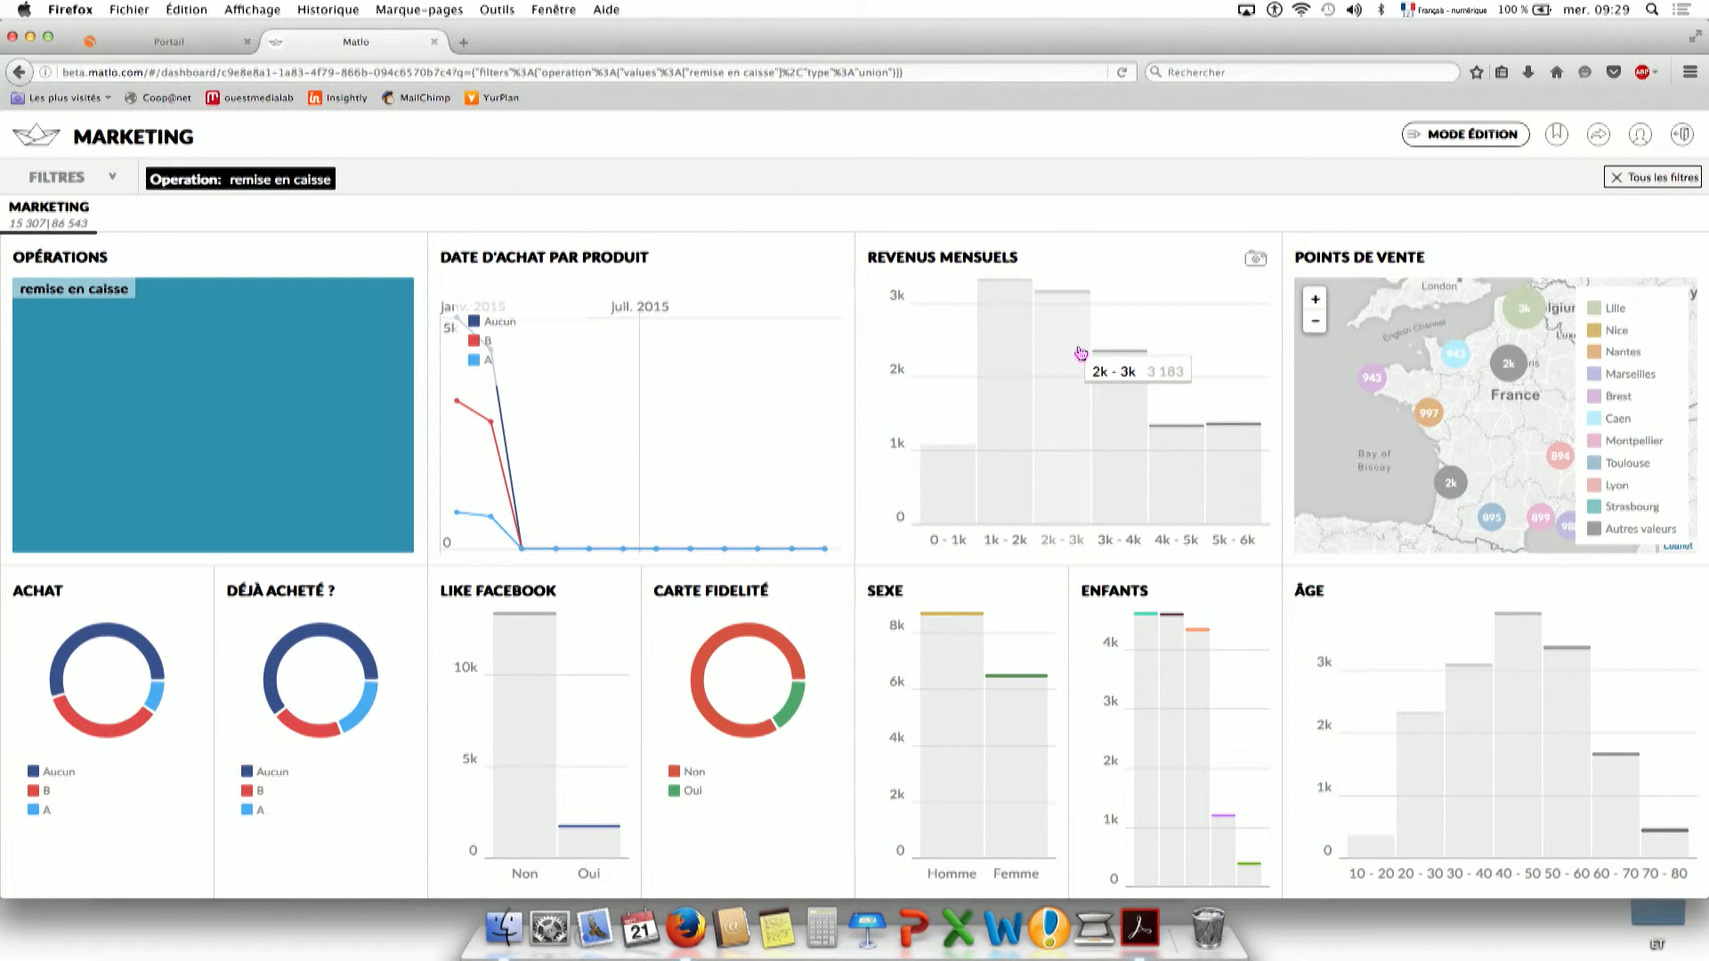
{"action": "left_click", "coordinate": [1080, 354]}
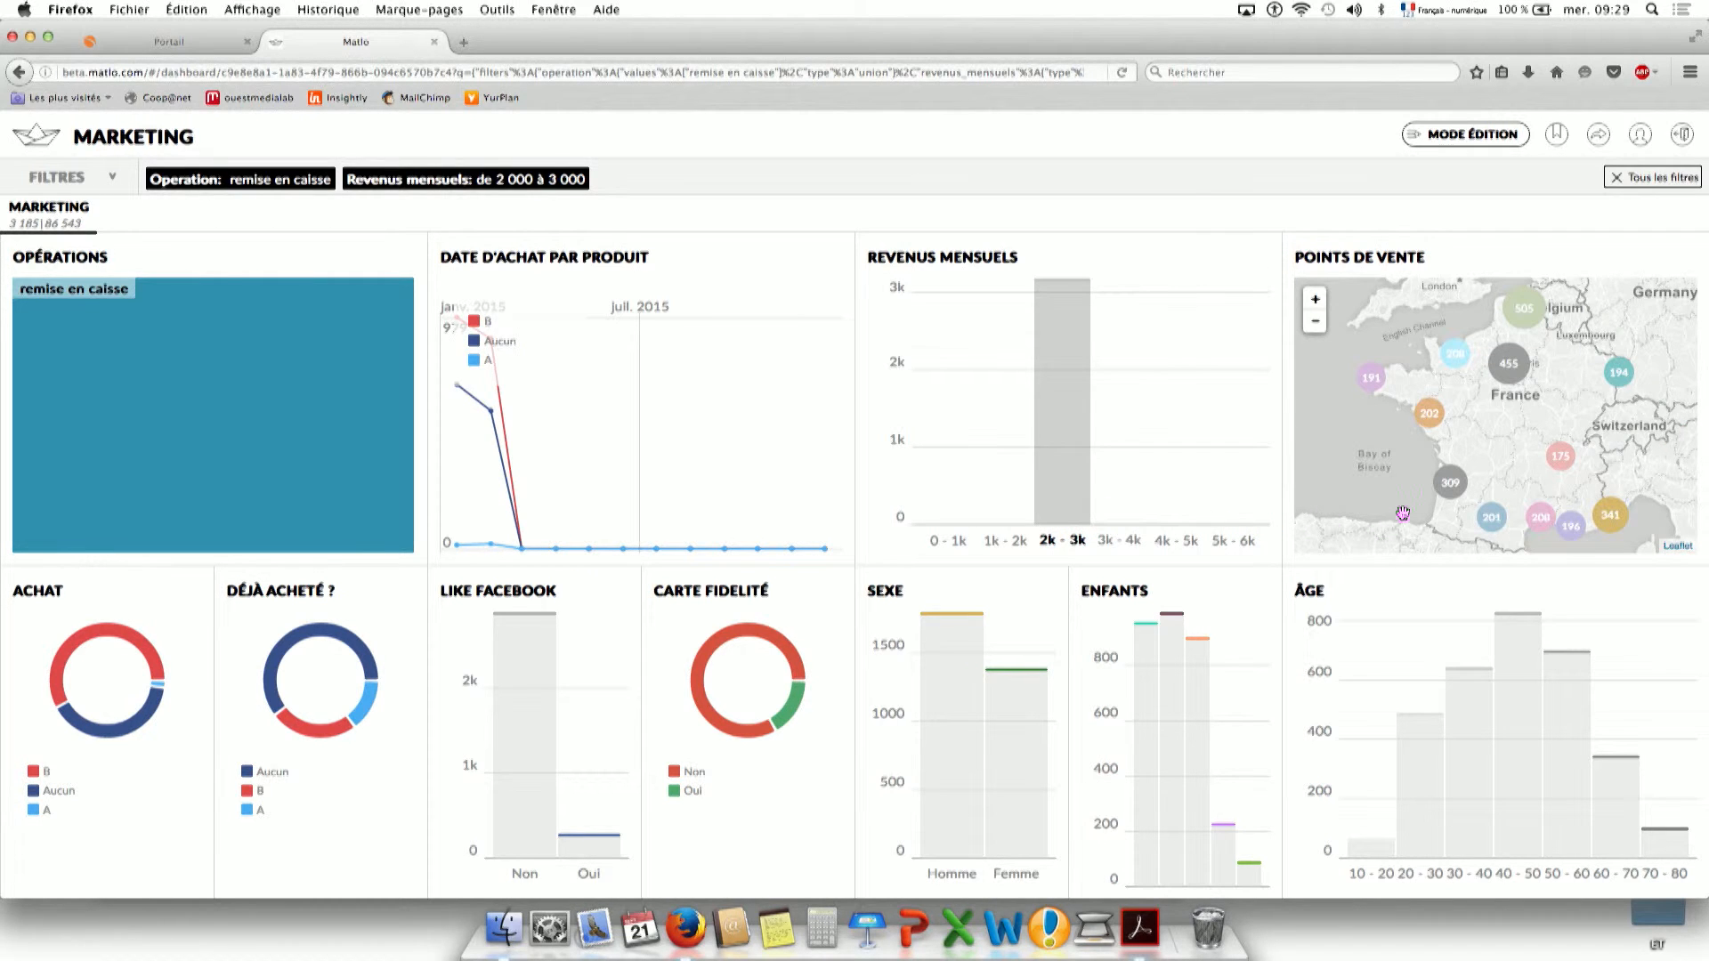
{"action": "left_click", "coordinate": [1509, 692]}
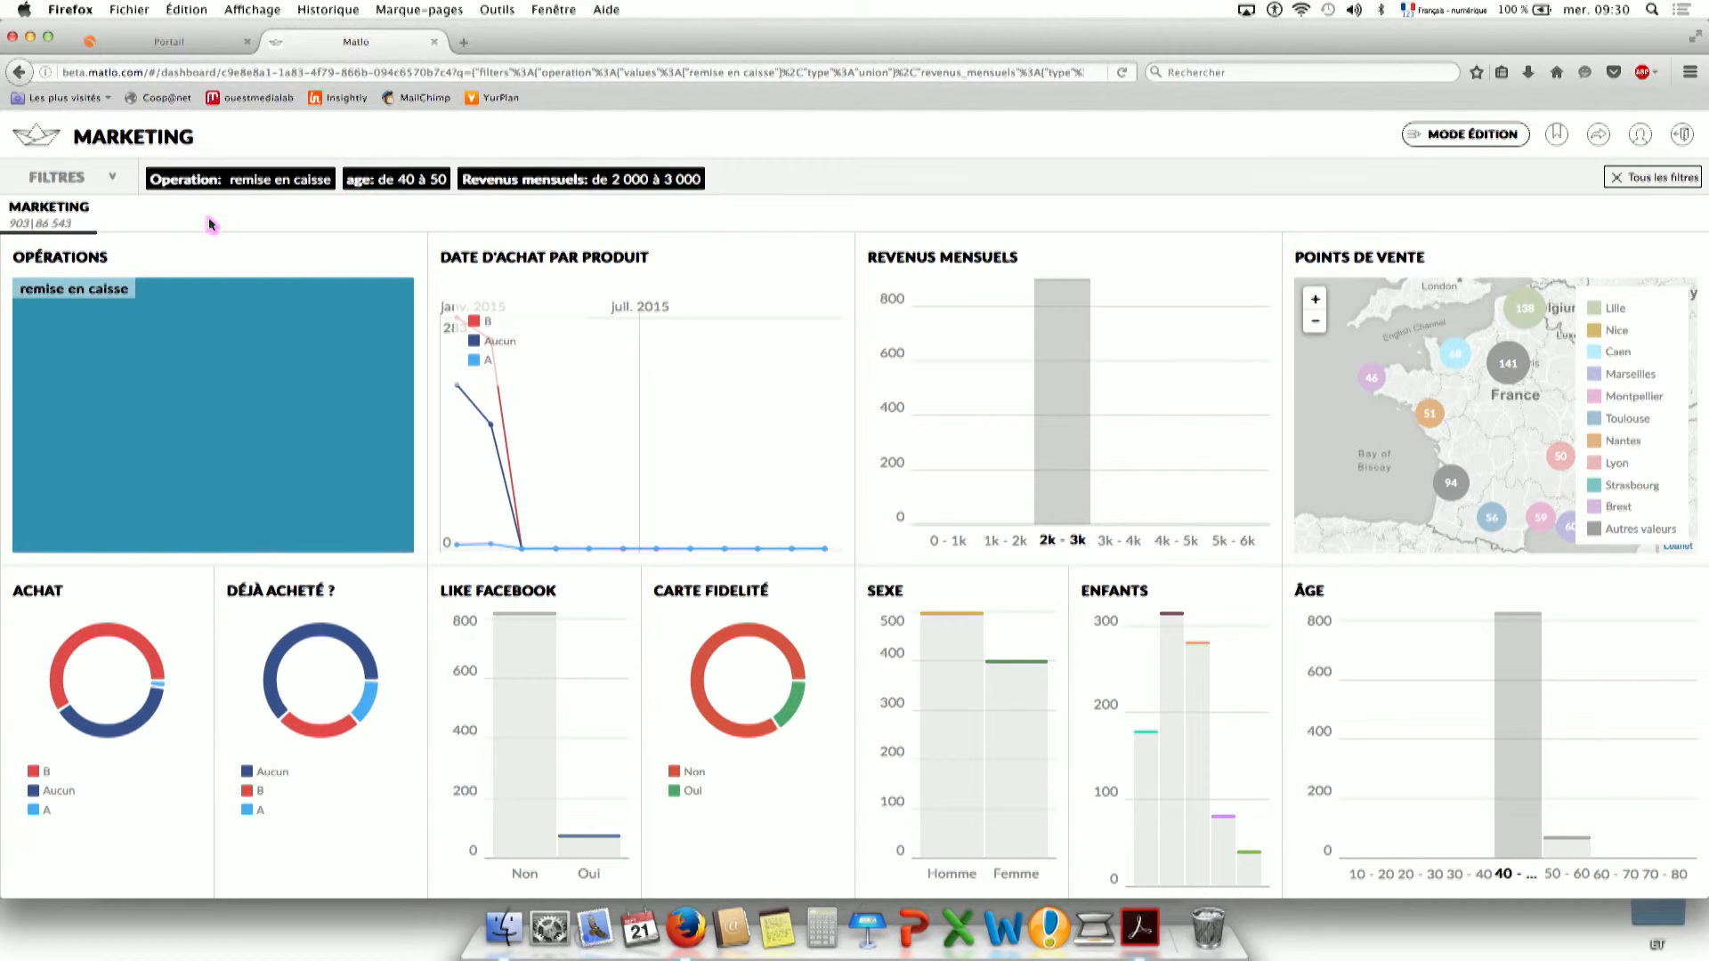
Remove the age, monthly revenue and remise en caisse filter chips.
{"action": "left_click", "coordinate": [365, 179]}
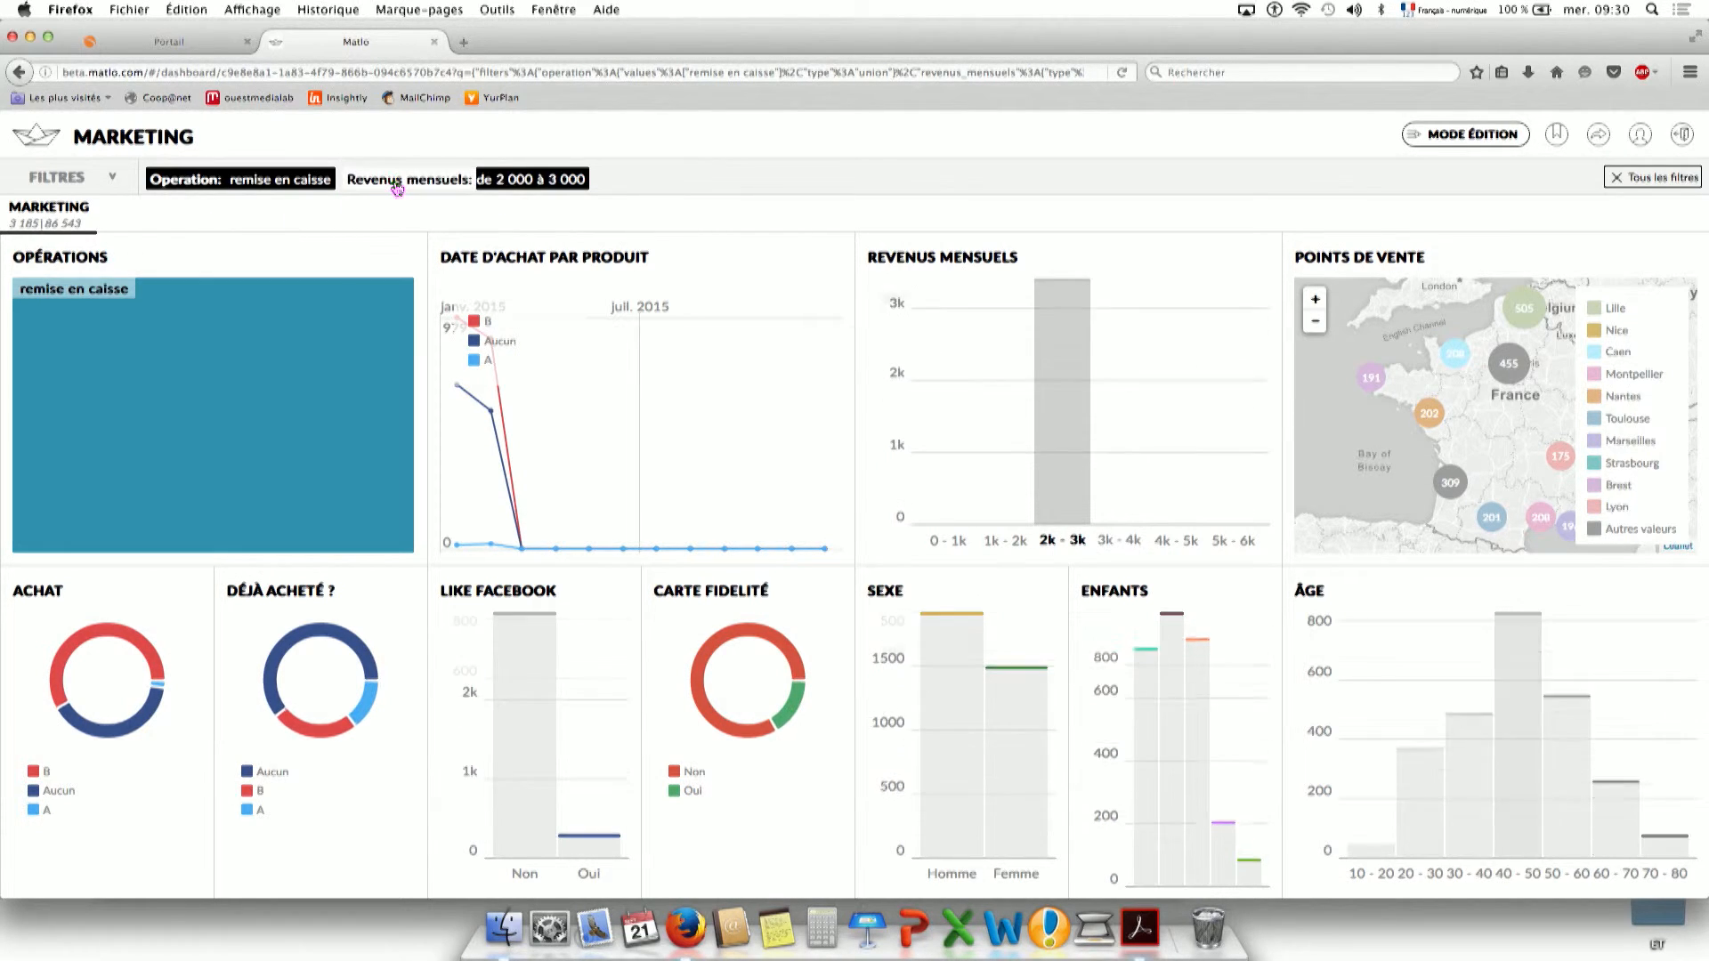
{"action": "left_click", "coordinate": [357, 179]}
{"action": "left_click", "coordinate": [178, 179]}
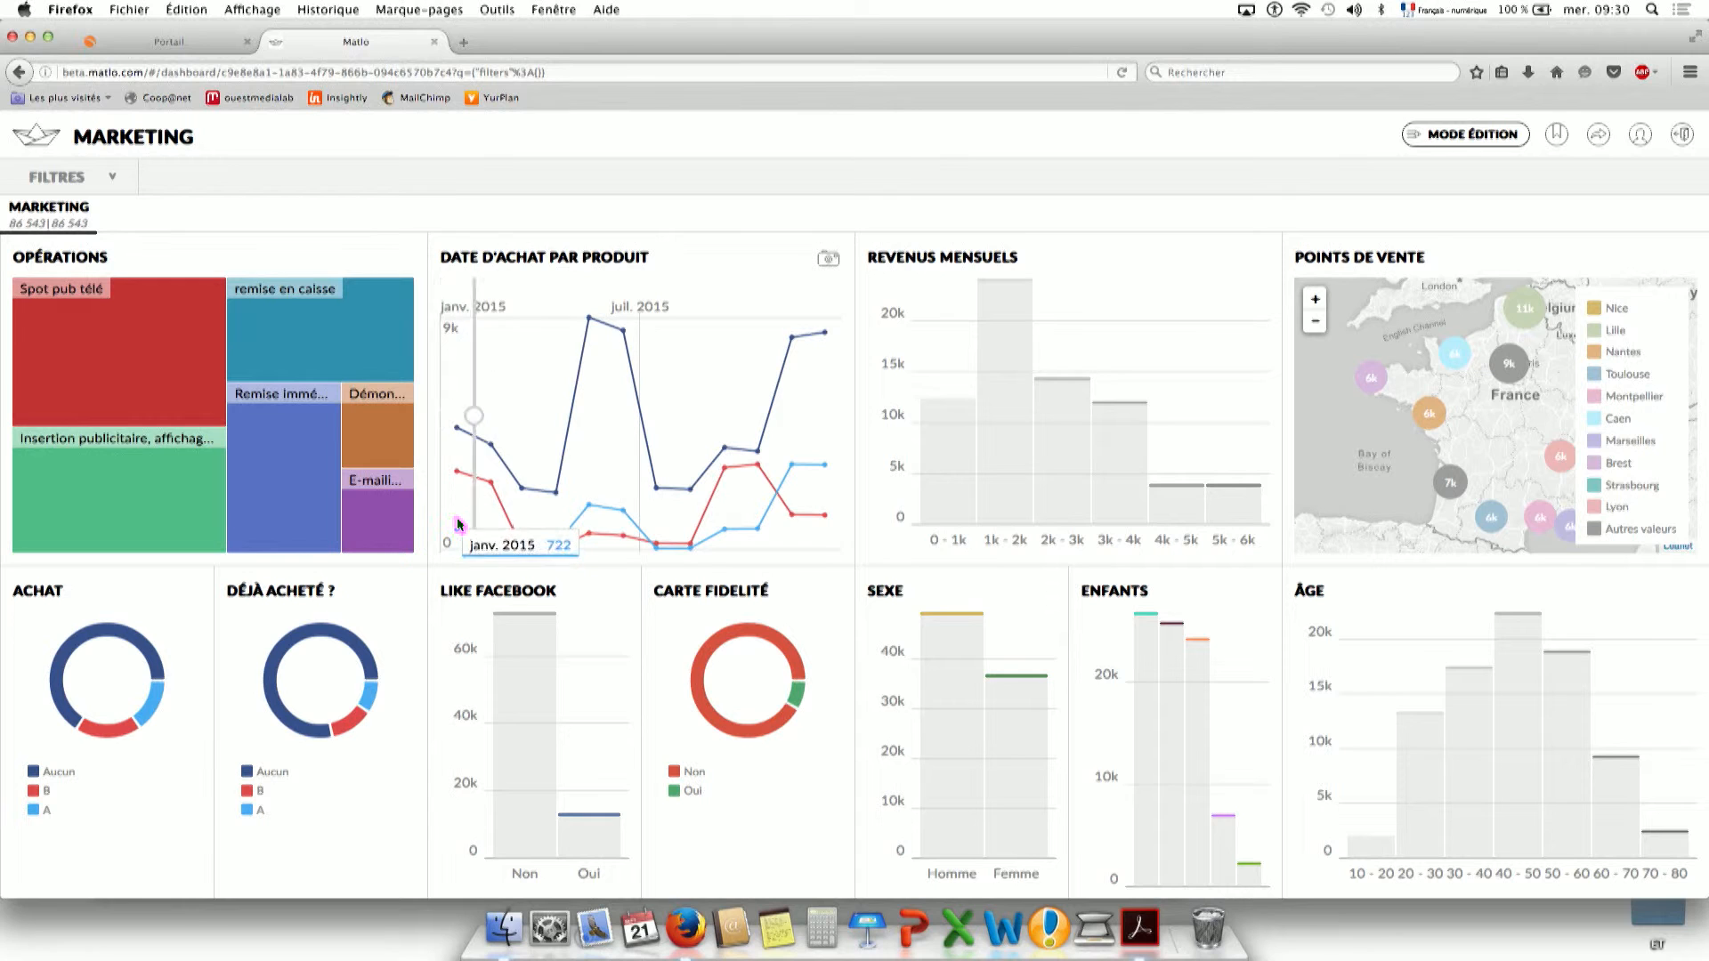
{"action": "left_click", "coordinate": [191, 388]}
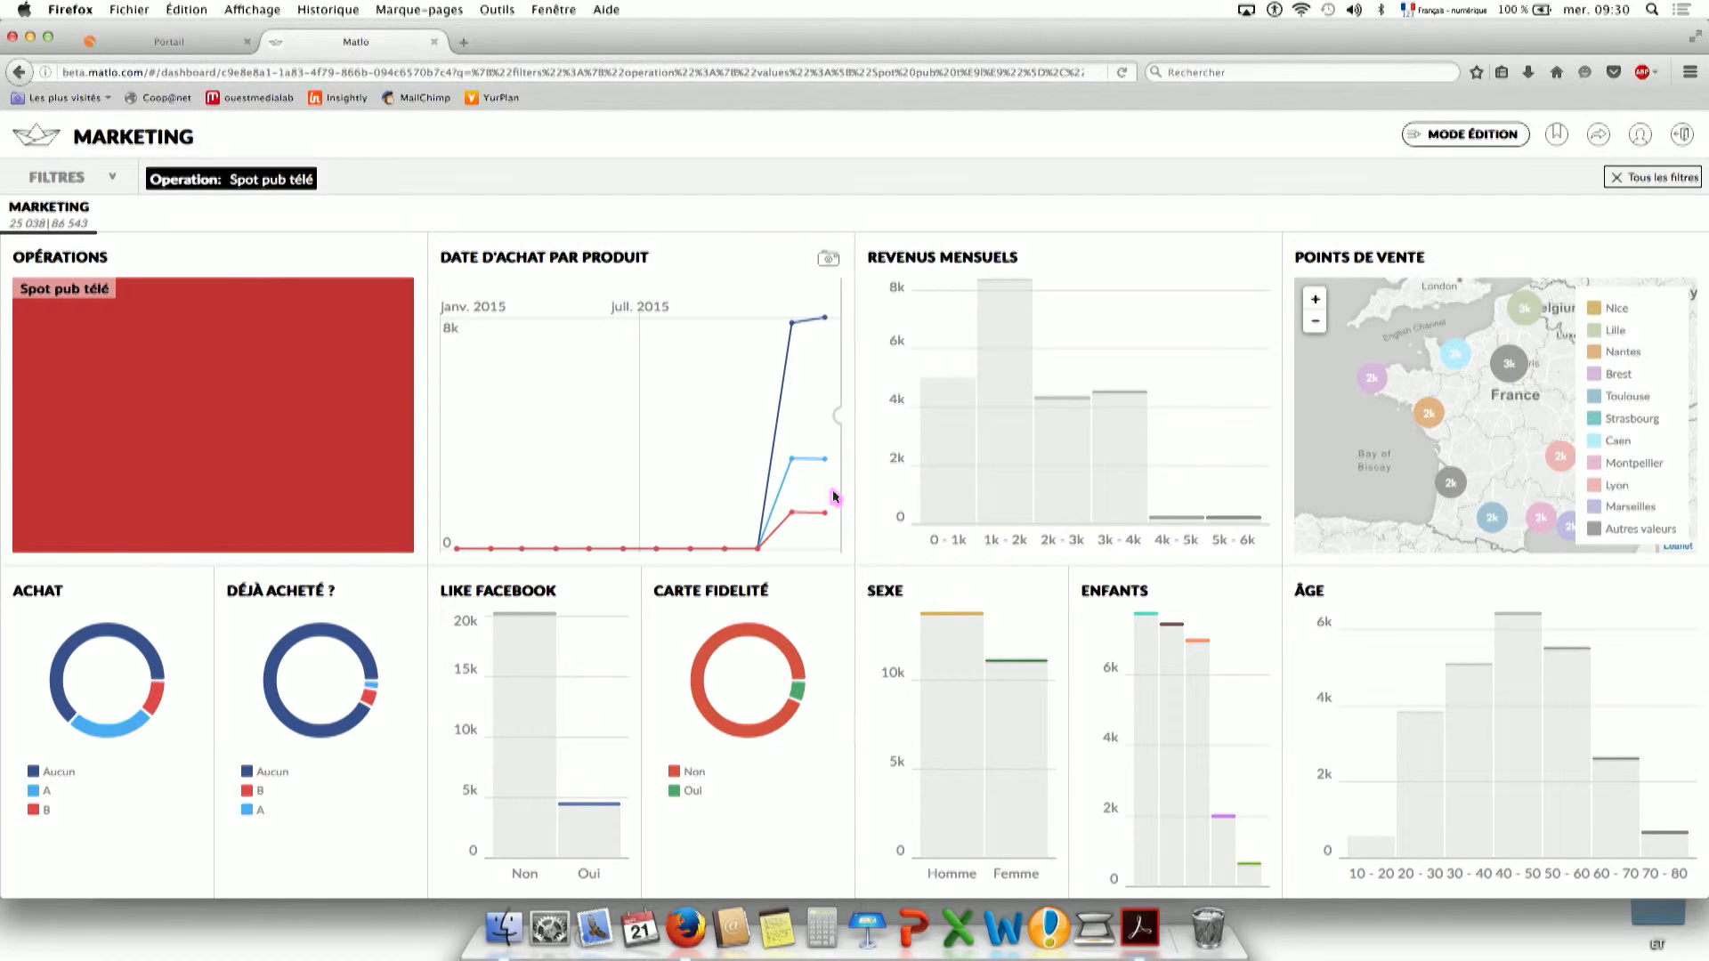
{"action": "mouse_move", "coordinate": [821, 469]}
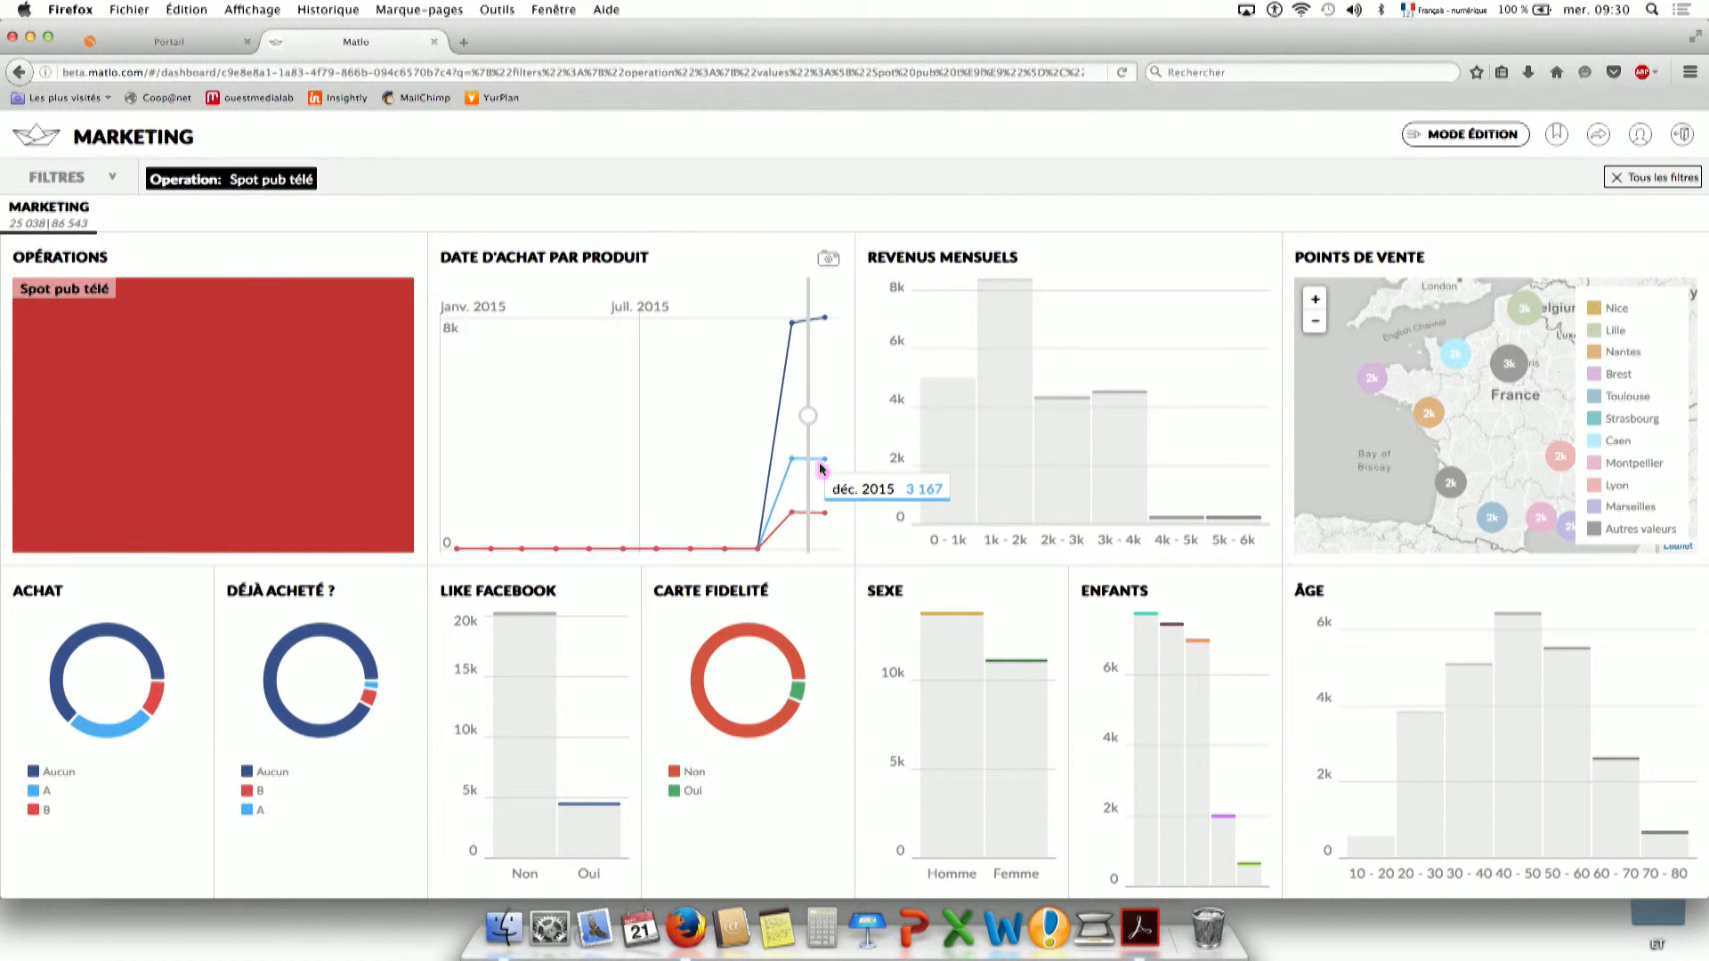
{"action": "mouse_move", "coordinate": [827, 513]}
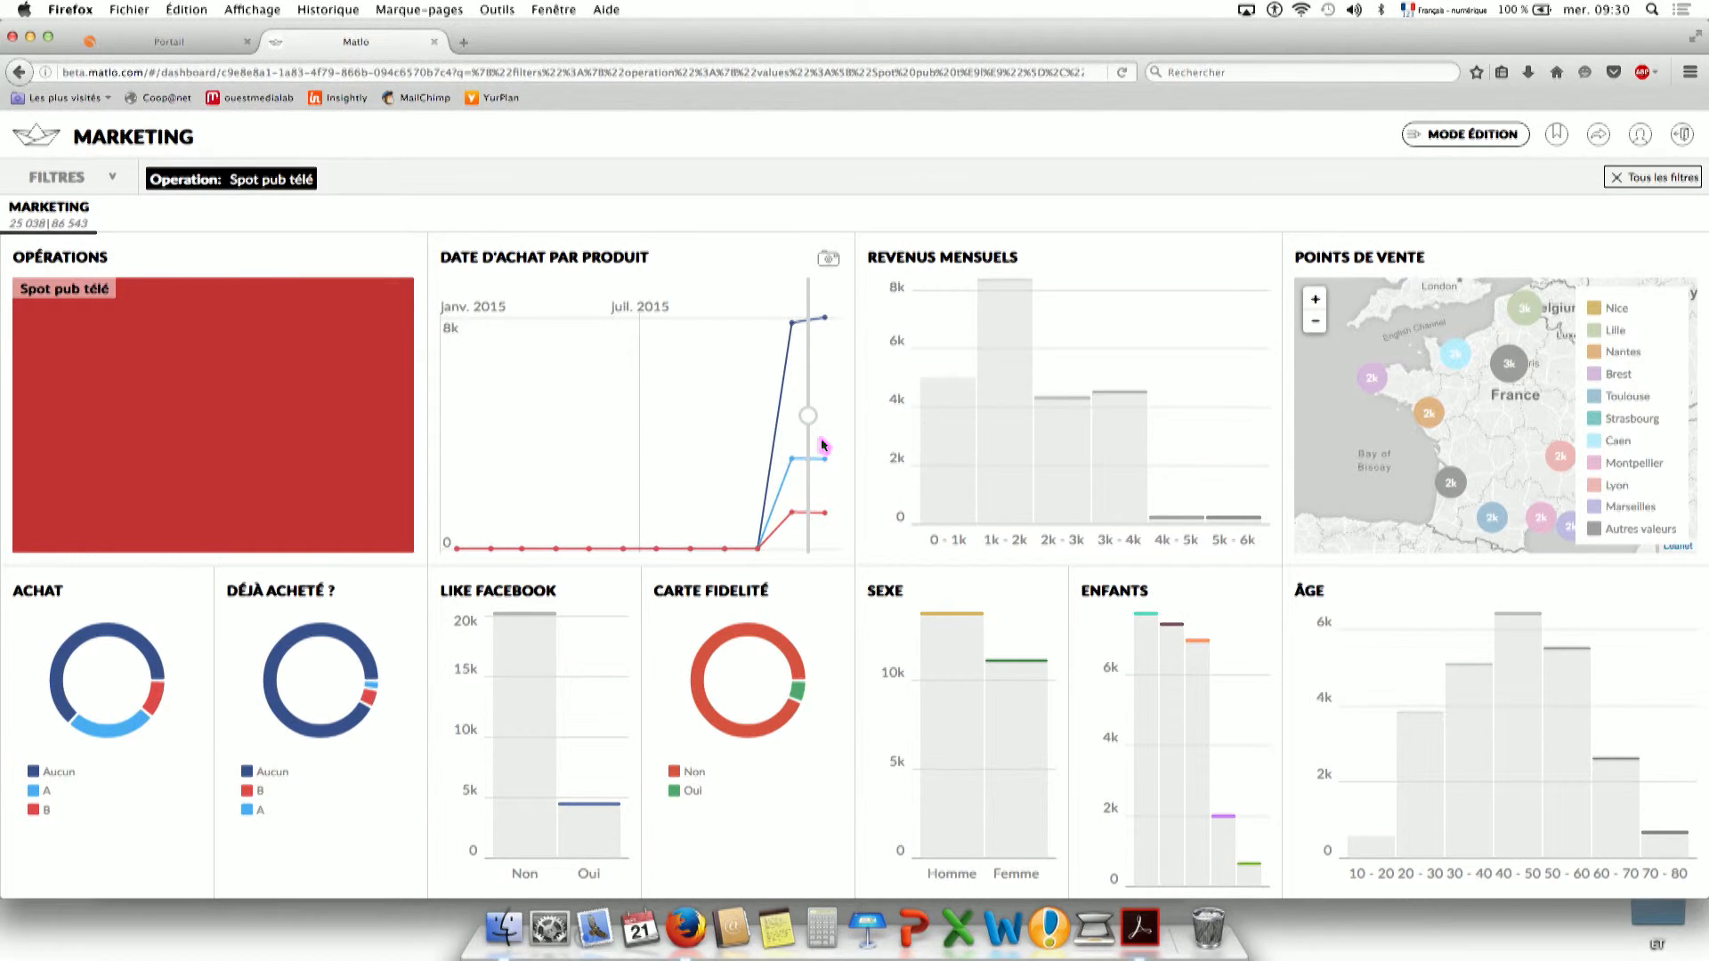
{"action": "left_click", "coordinate": [277, 337]}
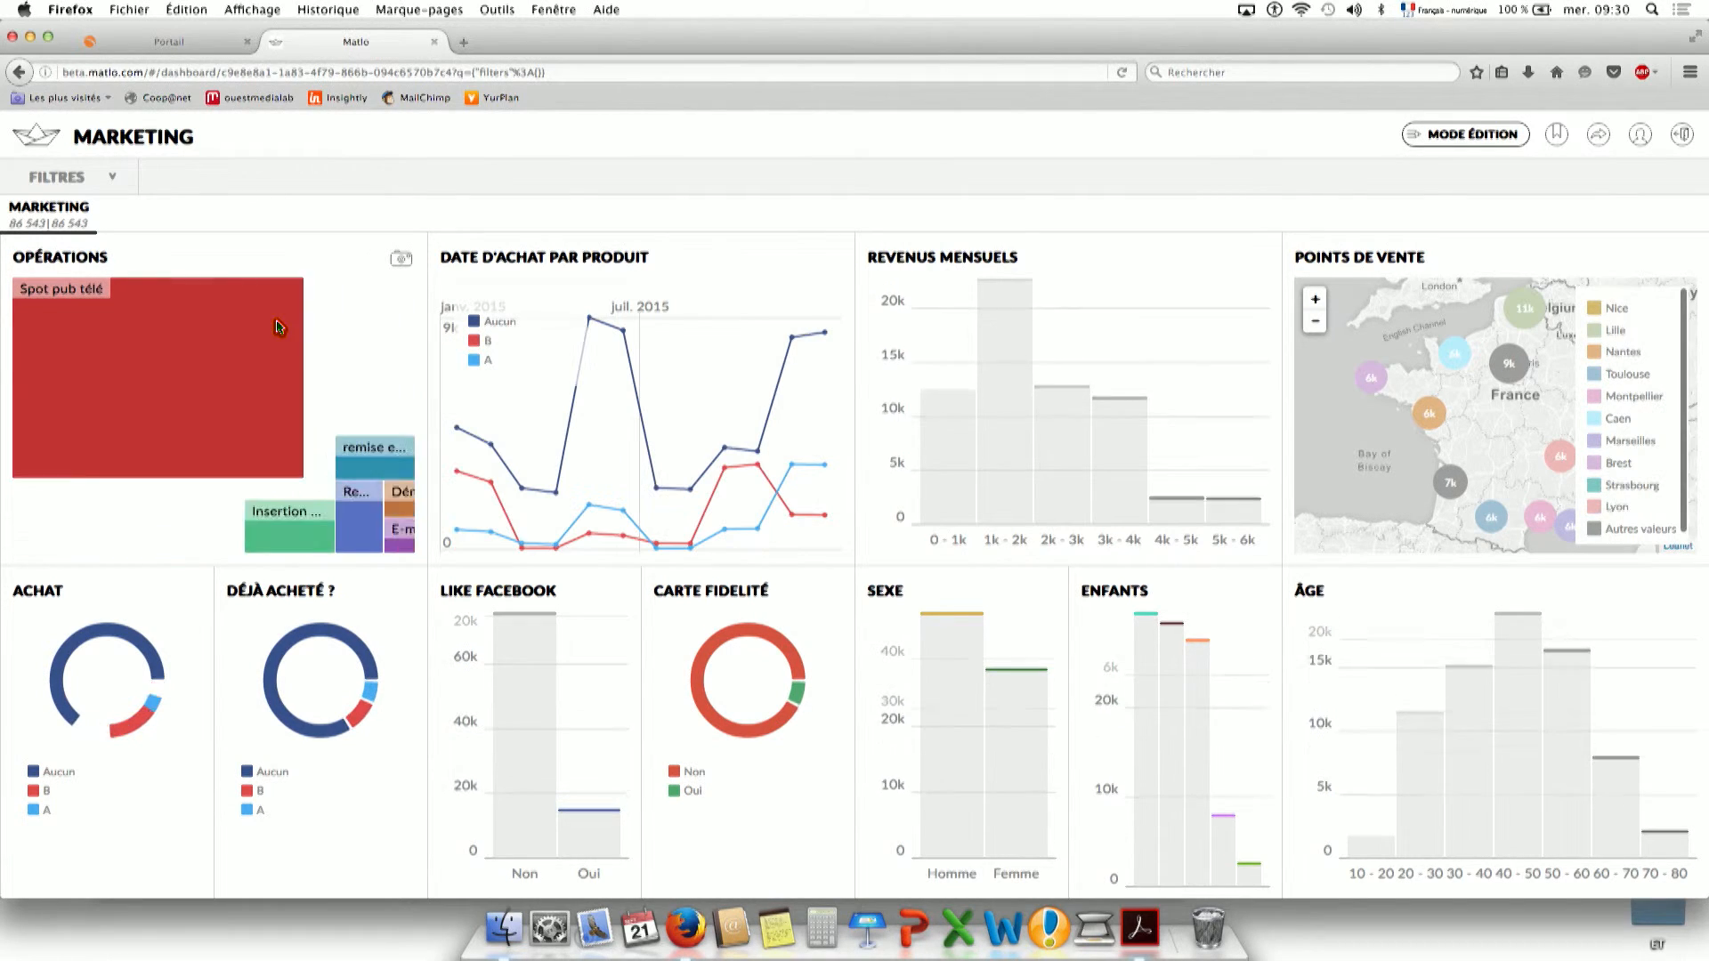
Filter by a range on the Date d'achat par produit chart, then drop the date filter.
{"action": "mouse_move", "coordinate": [798, 338]}
{"action": "mouse_move", "coordinate": [814, 448]}
{"action": "left_mouse_down"}
{"action": "mouse_move", "coordinate": [843, 450]}
{"action": "mouse_move", "coordinate": [751, 485]}
{"action": "mouse_move", "coordinate": [775, 473]}
{"action": "mouse_move", "coordinate": [686, 466]}
{"action": "left_mouse_up"}
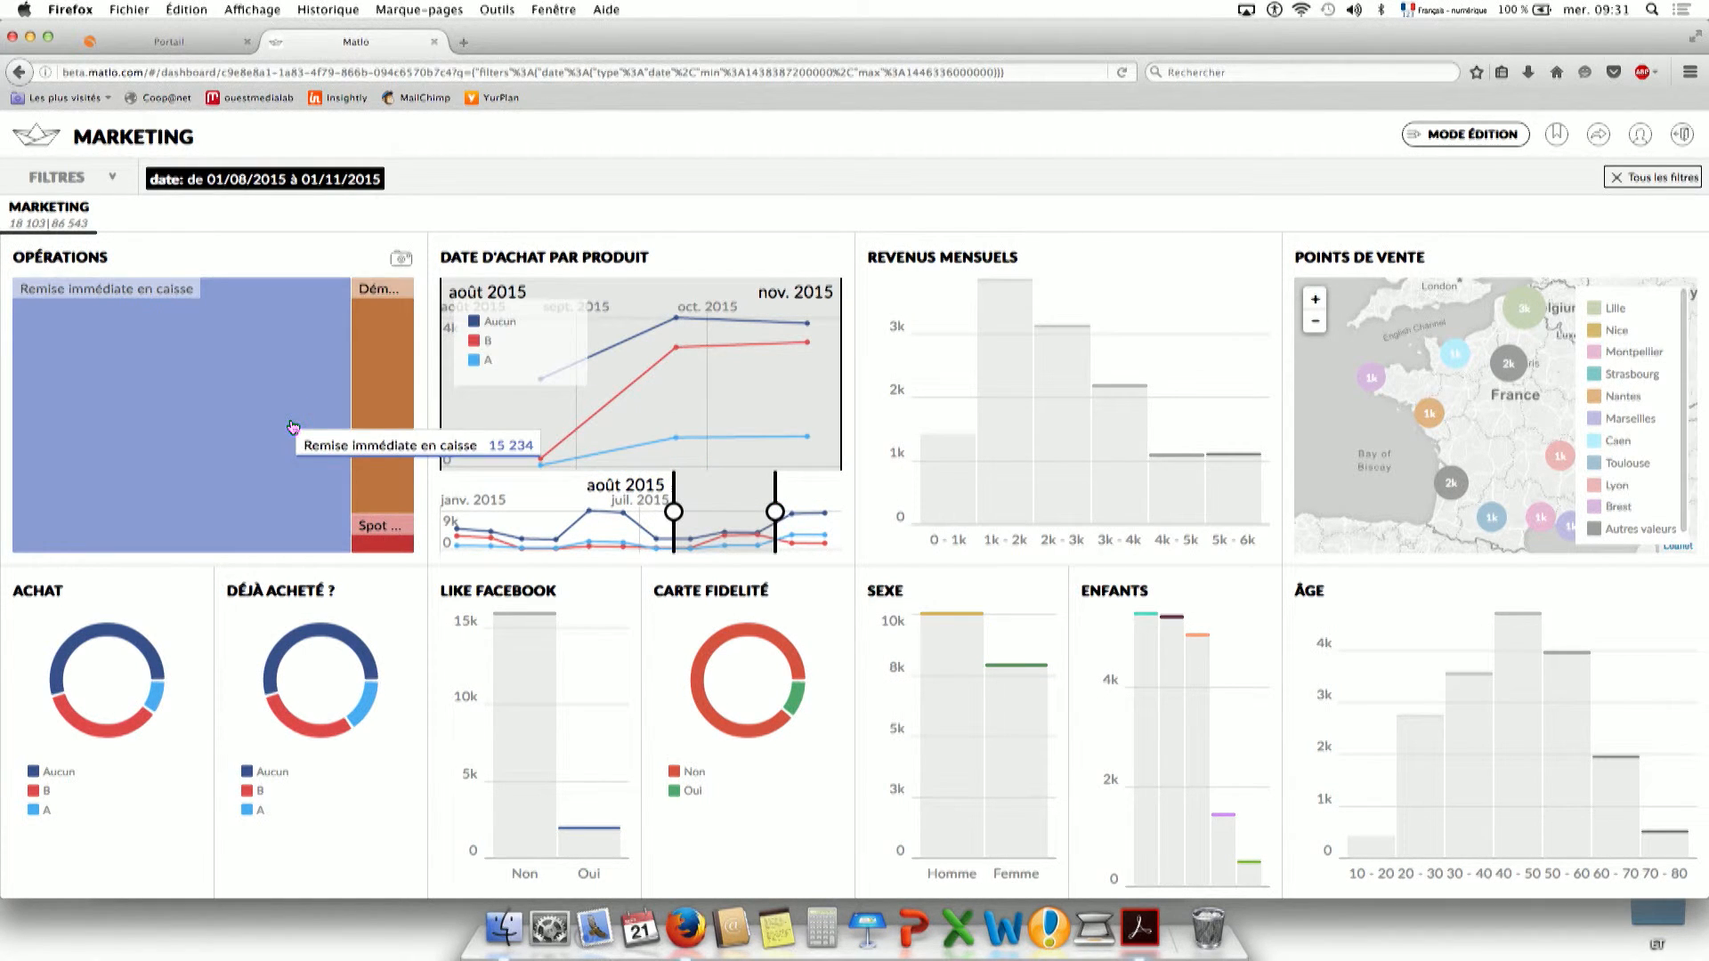
{"action": "mouse_move", "coordinate": [773, 356]}
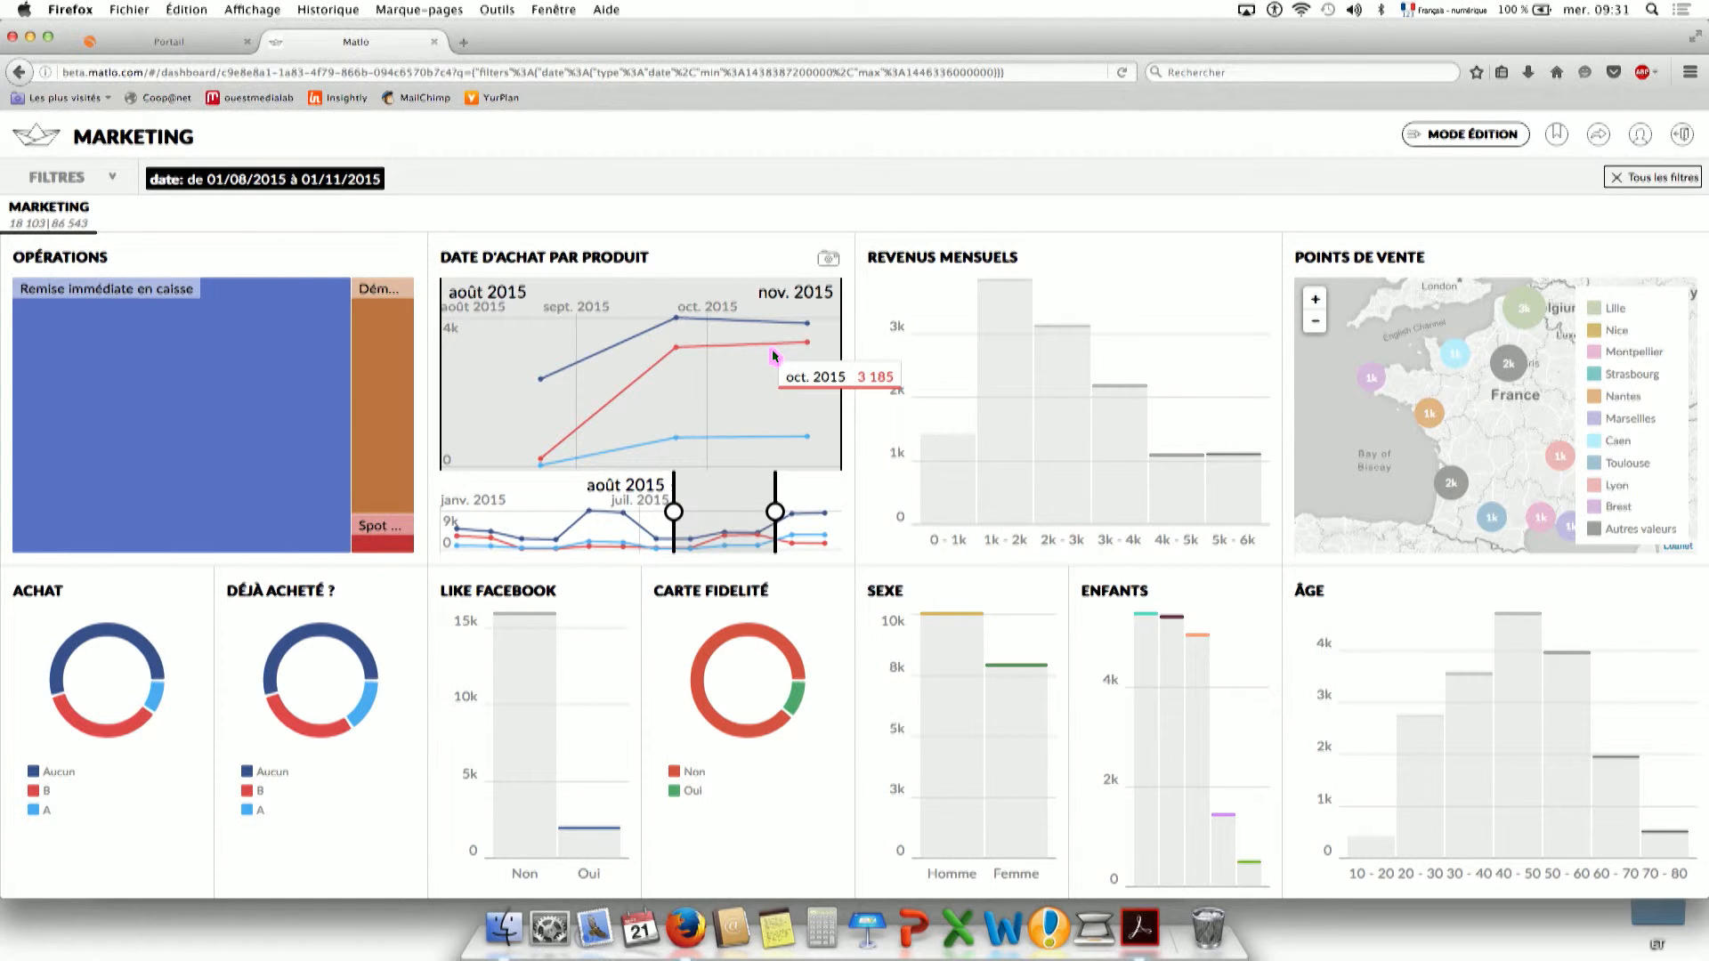
{"action": "mouse_move", "coordinate": [763, 311]}
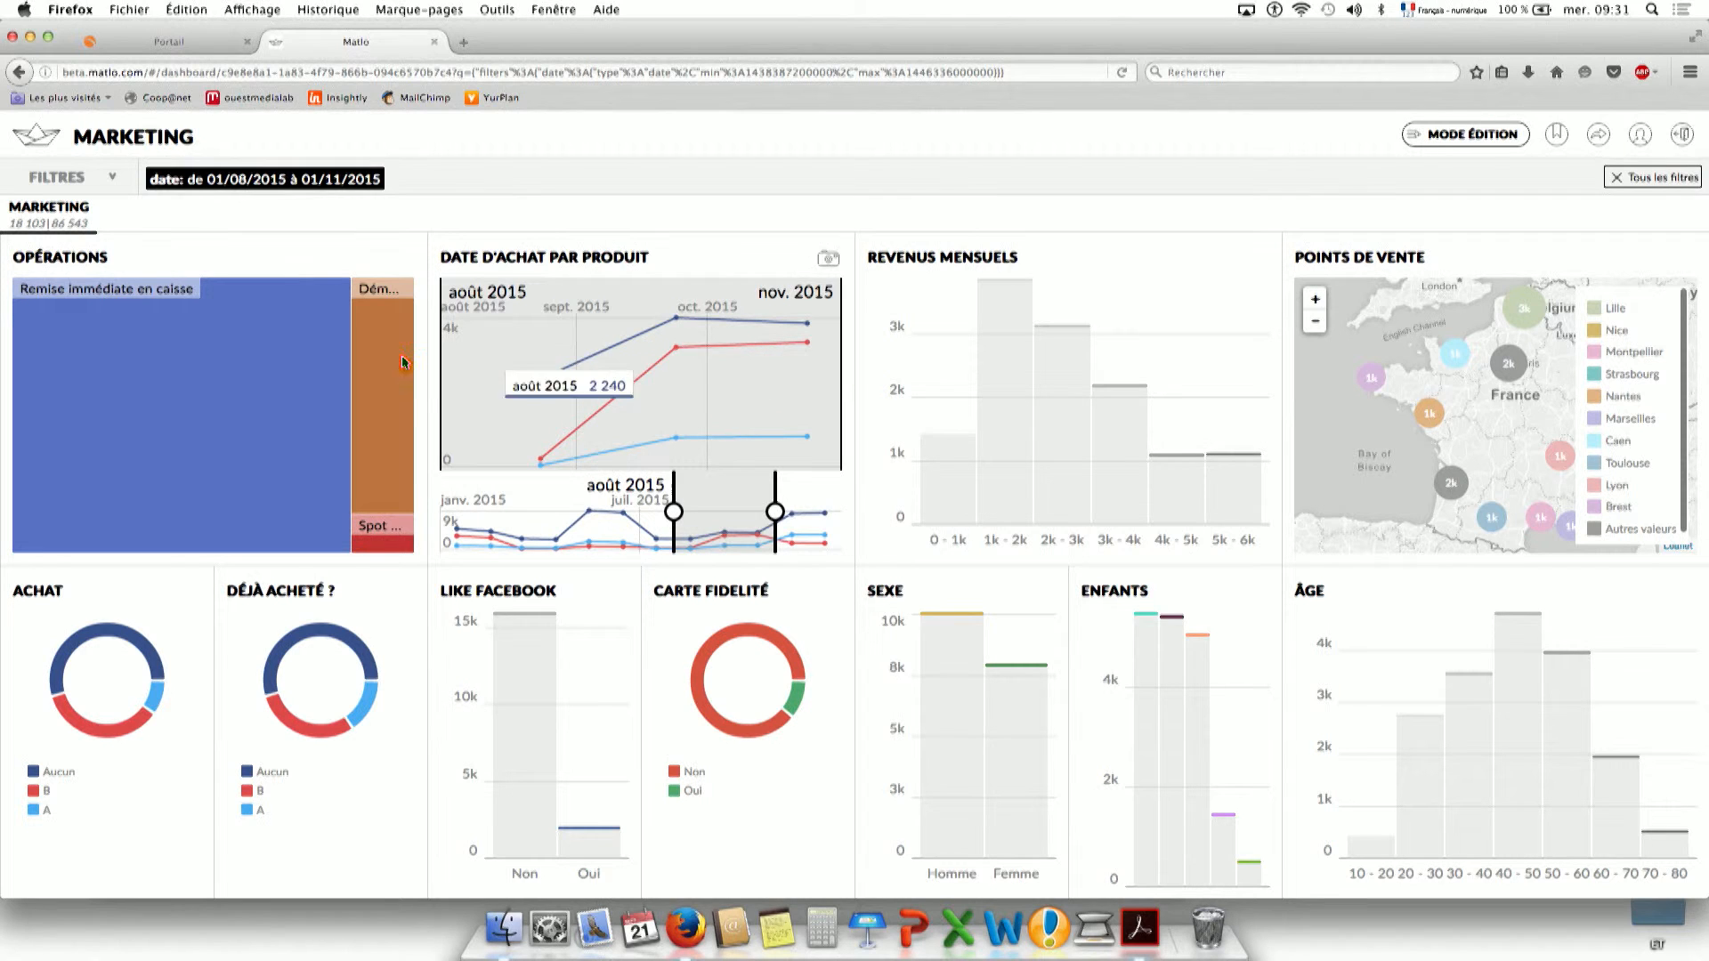
{"action": "left_click", "coordinate": [276, 178]}
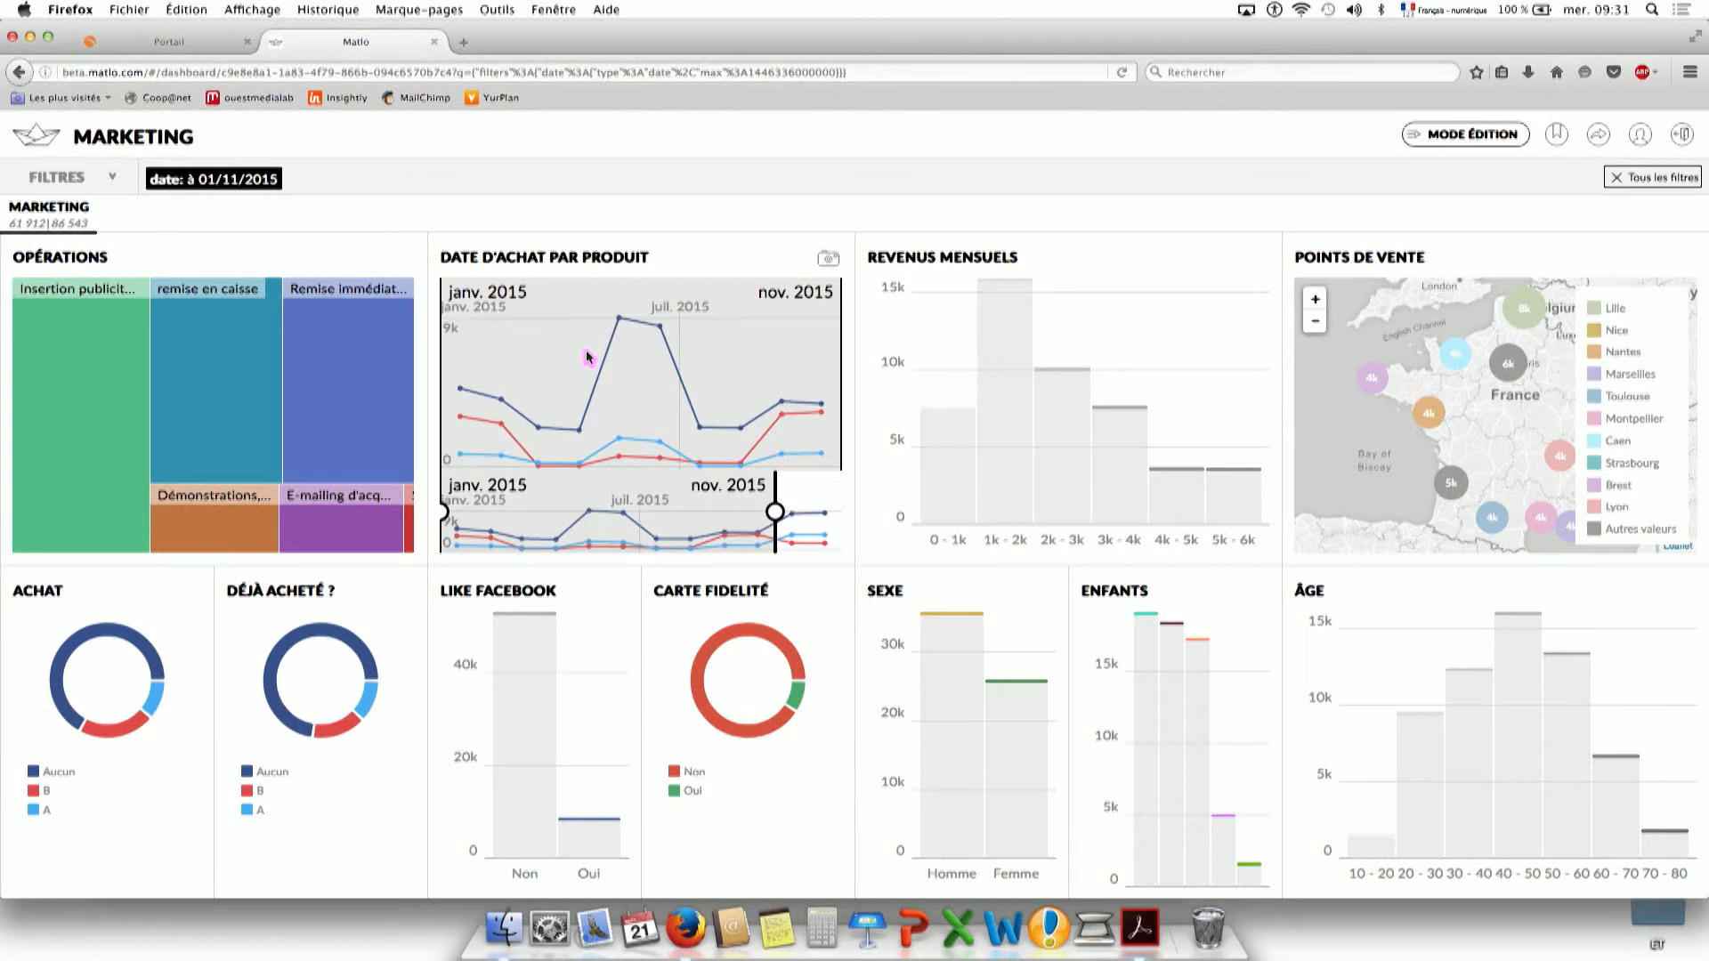
{"action": "left_click", "coordinate": [167, 175]}
Apply an April–July 2015 purchase-date range, then remove the date filter.
{"action": "left_click_drag", "start_coordinate": [640, 385], "coordinate": [536, 384]}
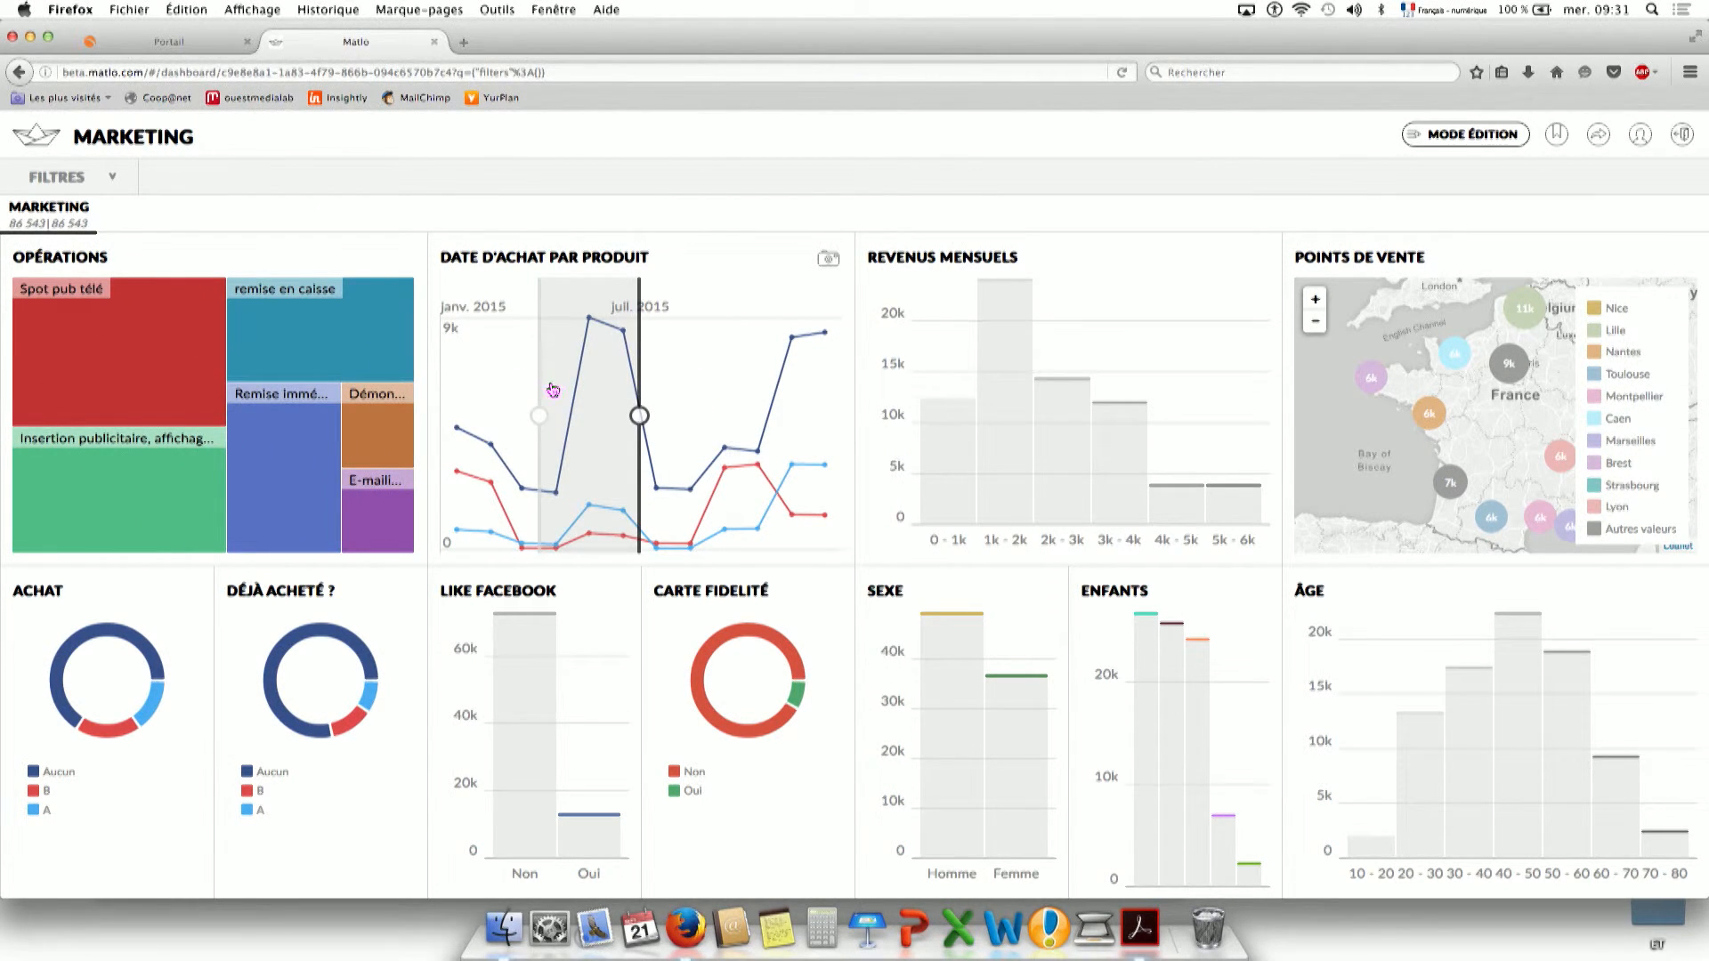
{"action": "left_click", "coordinate": [552, 389]}
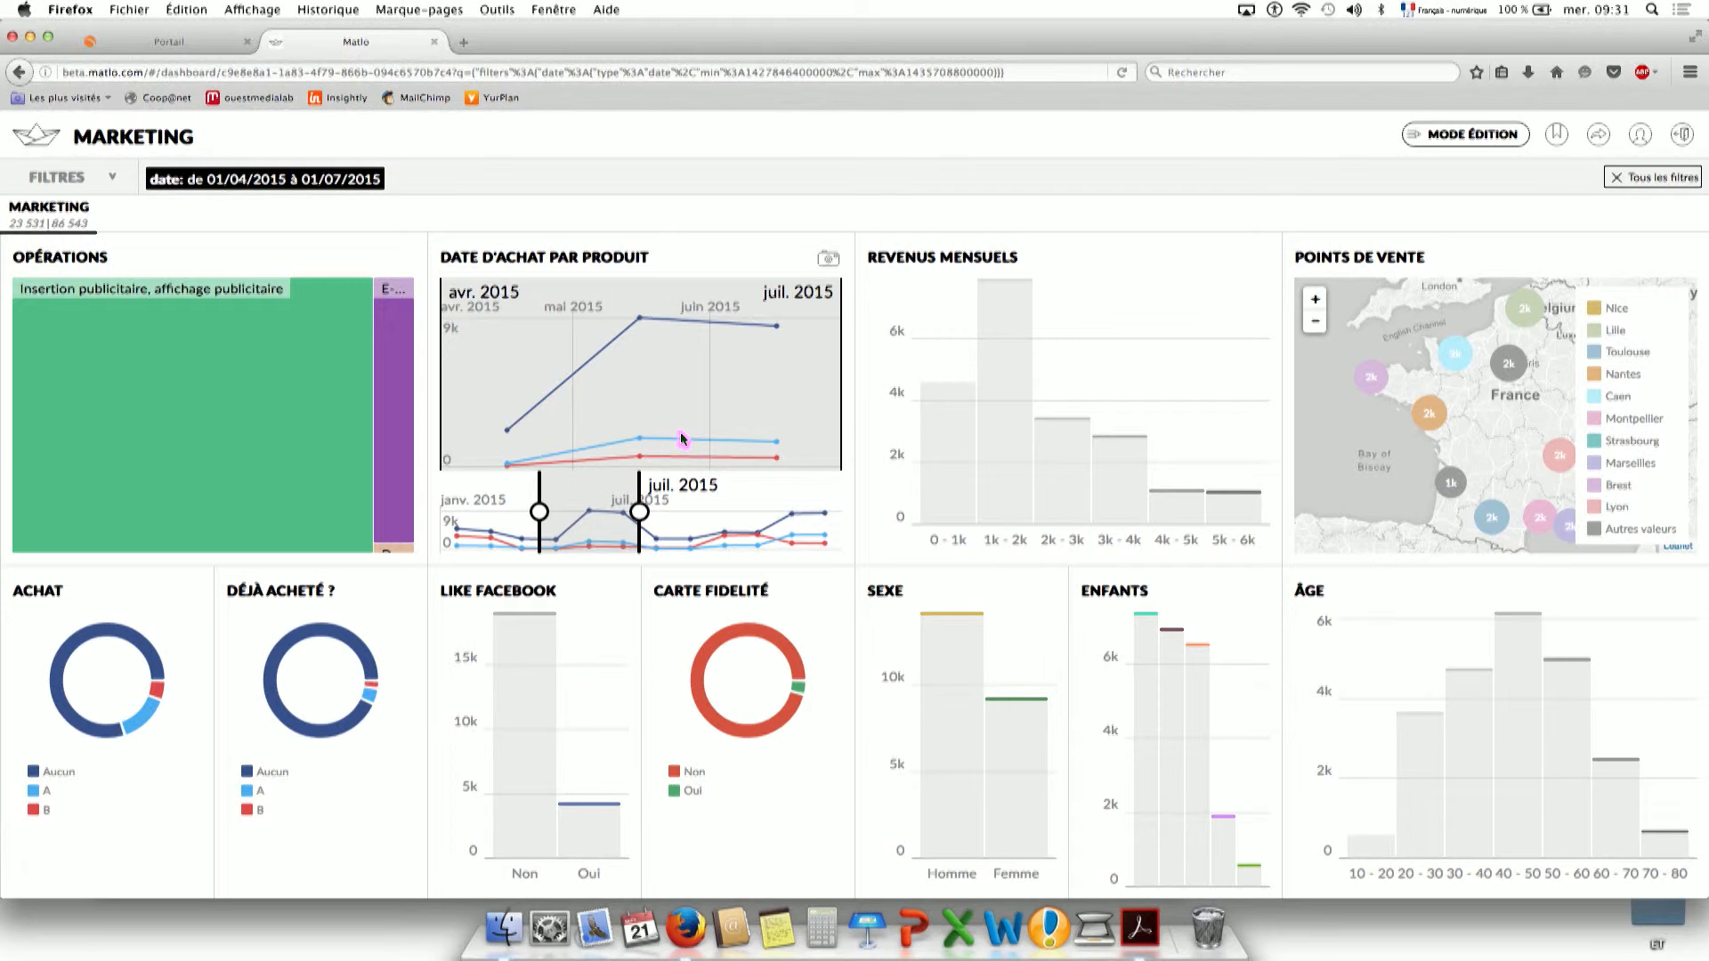
{"action": "mouse_move", "coordinate": [247, 363]}
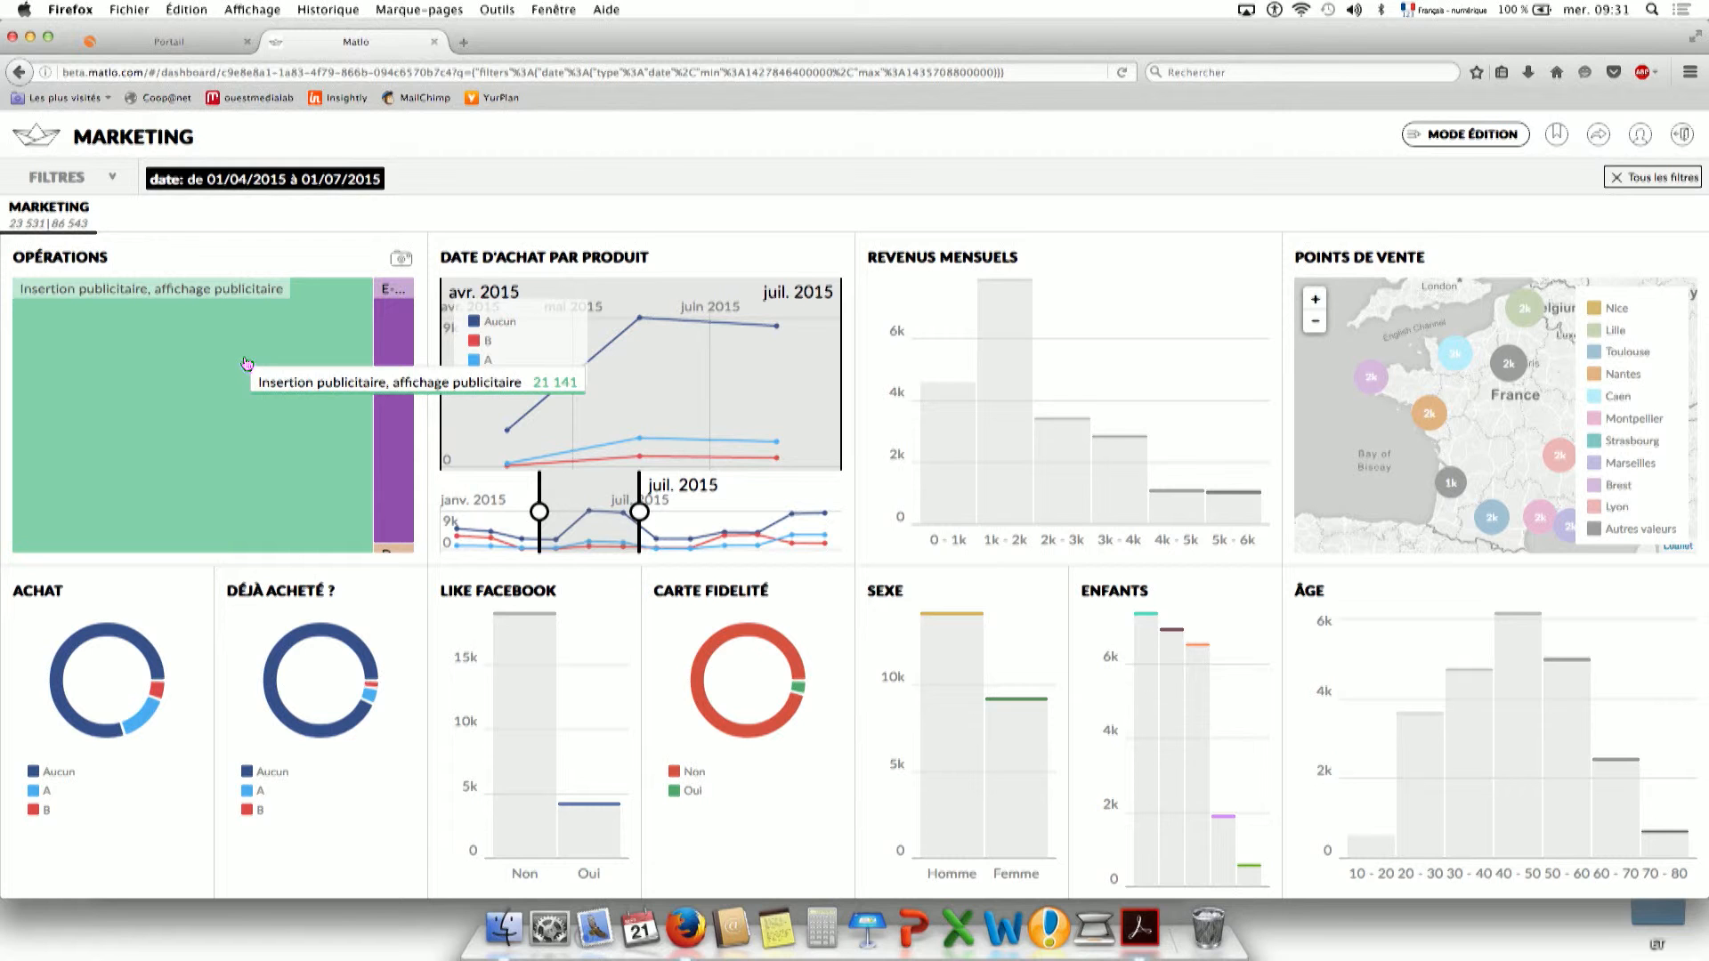
{"action": "left_click", "coordinate": [203, 179]}
{"action": "left_click", "coordinate": [203, 178]}
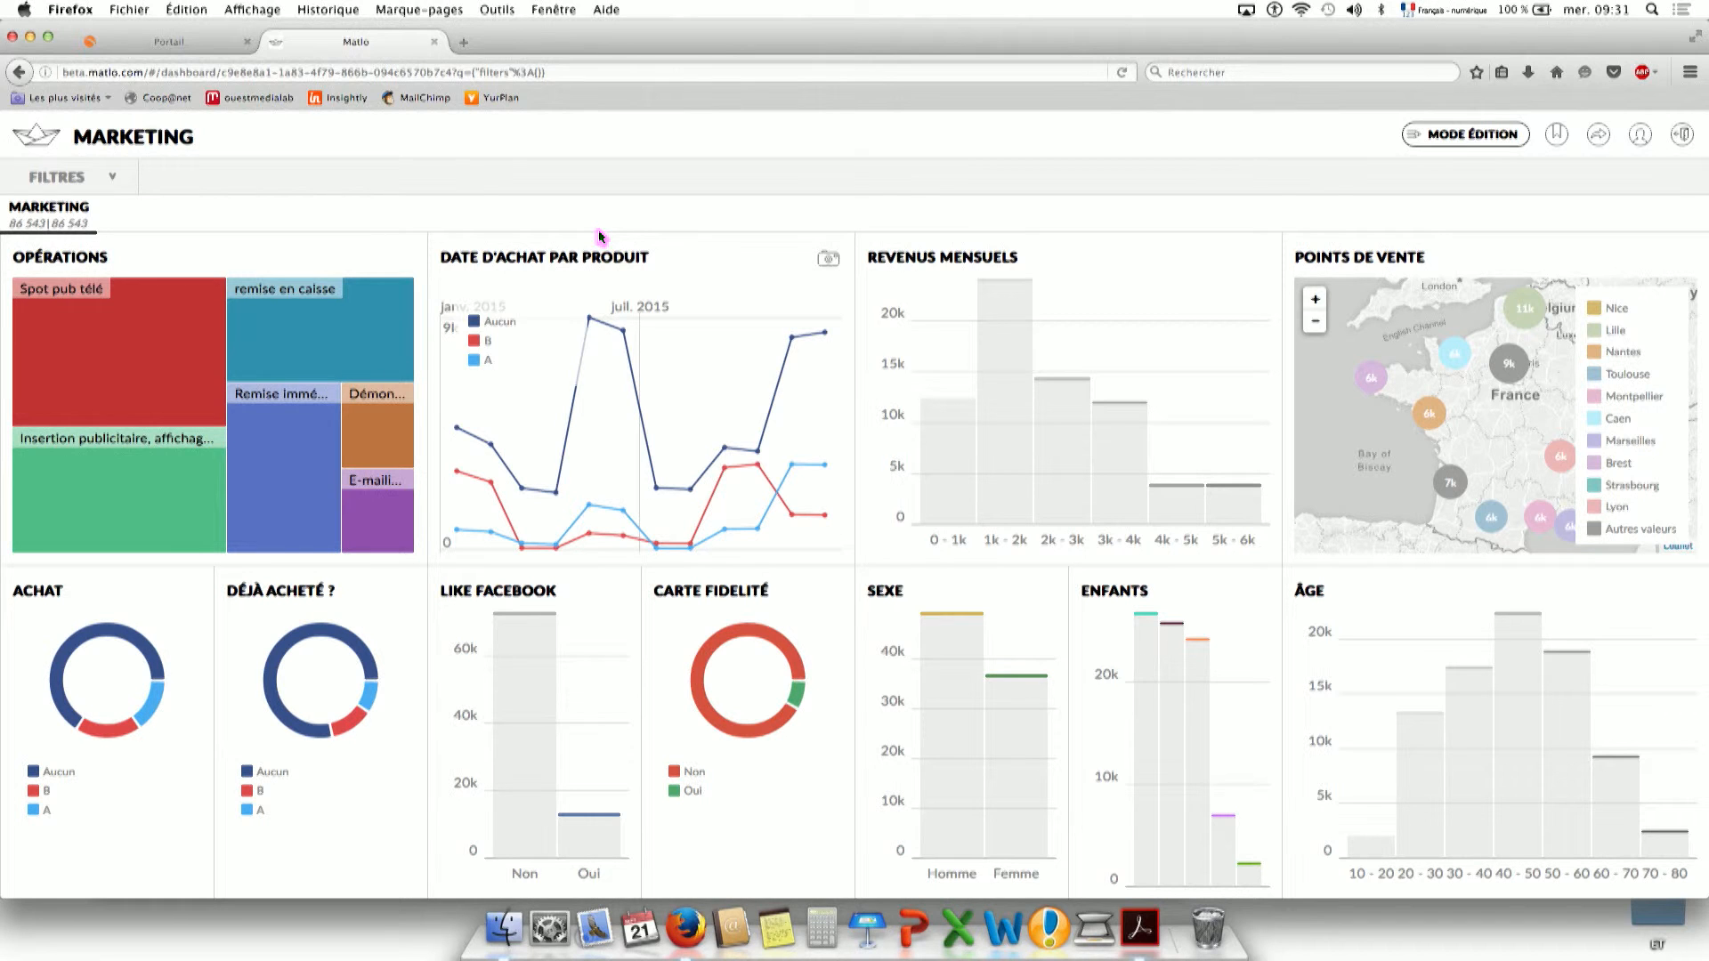
Filter to the remise en caisse operation, then clear that filter.
{"action": "mouse_move", "coordinate": [383, 361]}
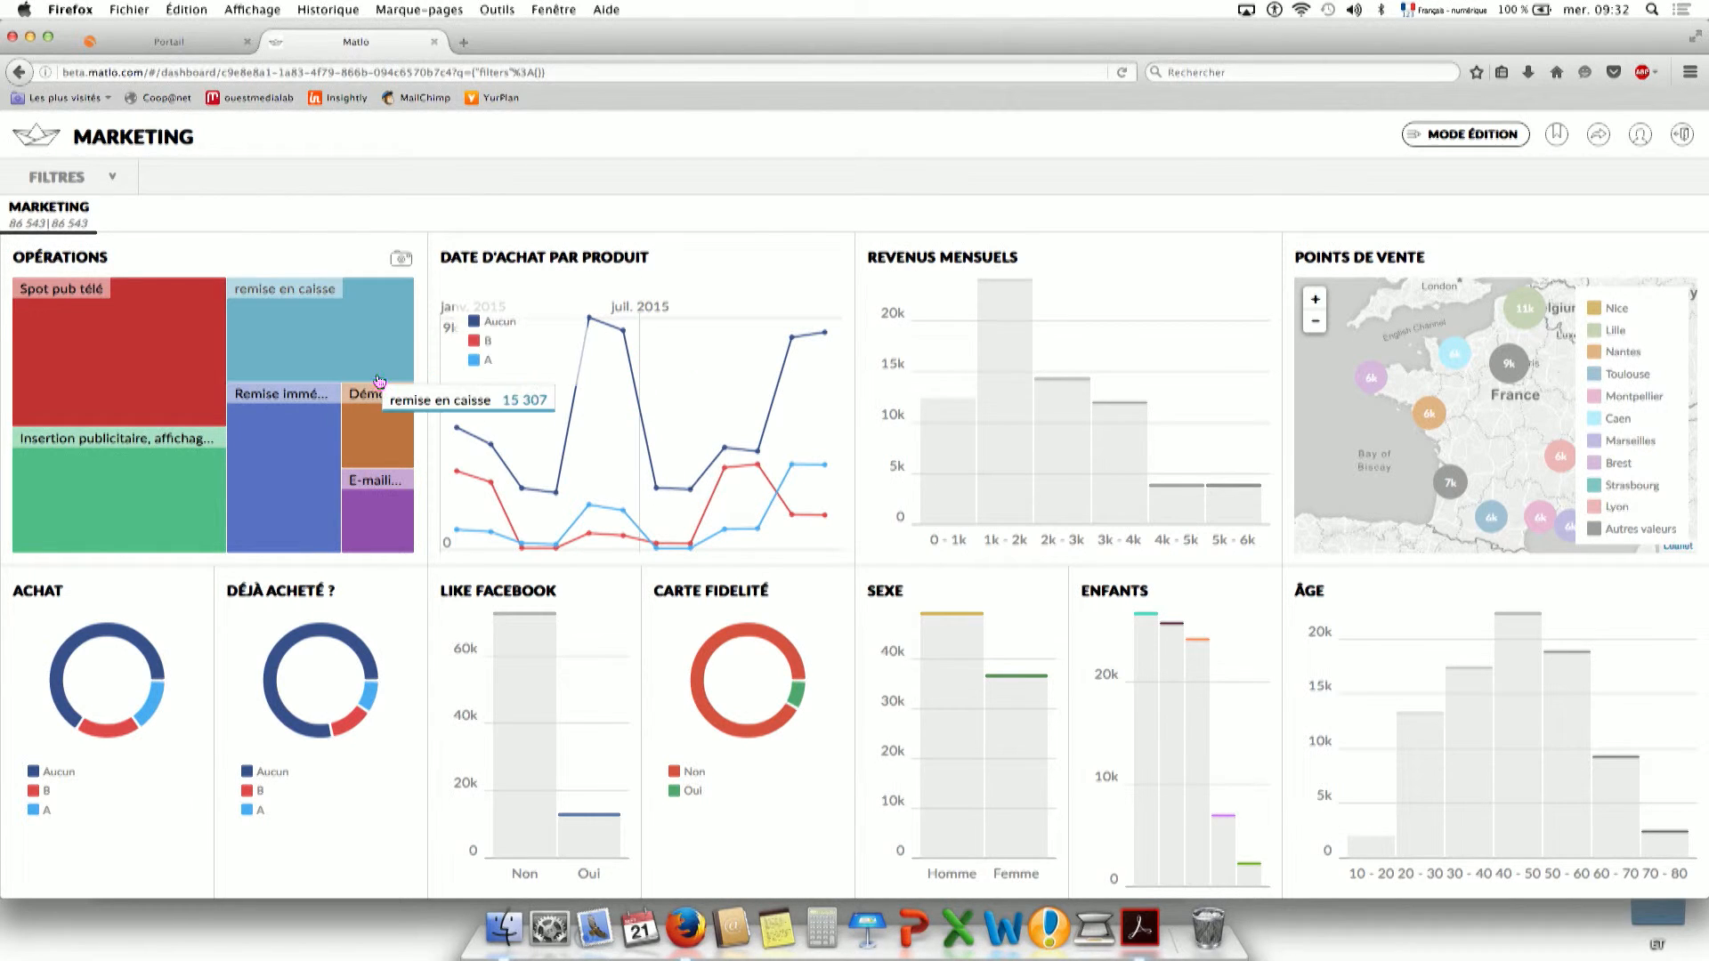
{"action": "left_click", "coordinate": [334, 326]}
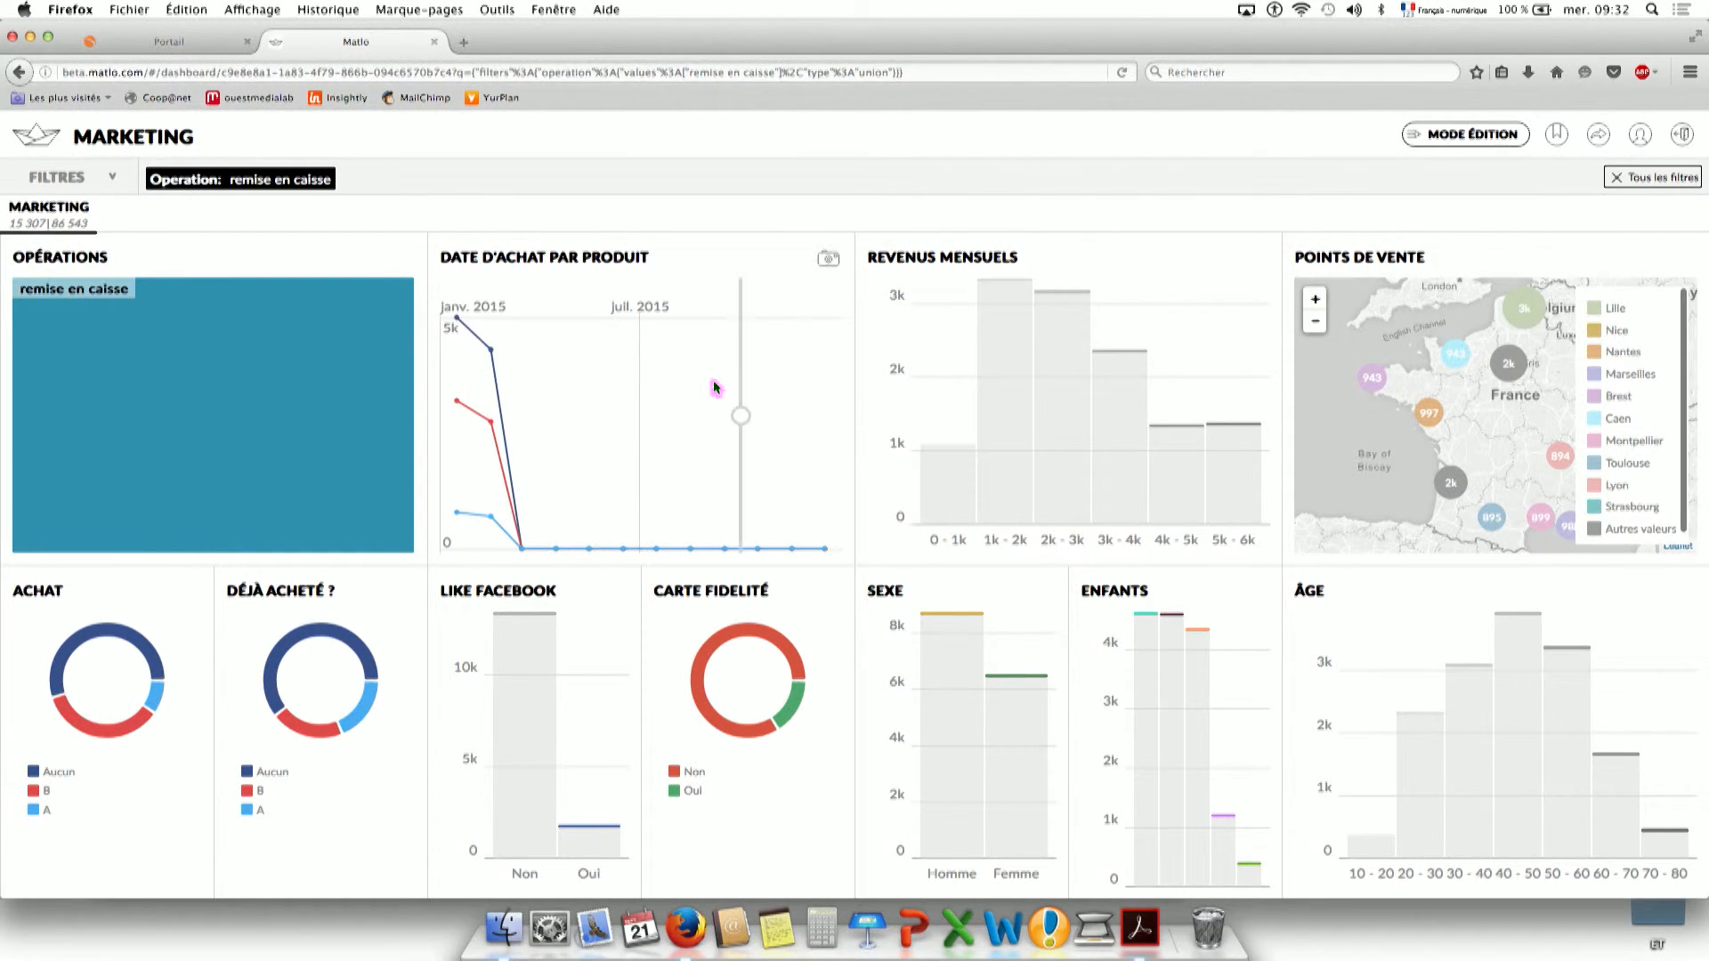
{"action": "mouse_move", "coordinate": [240, 407]}
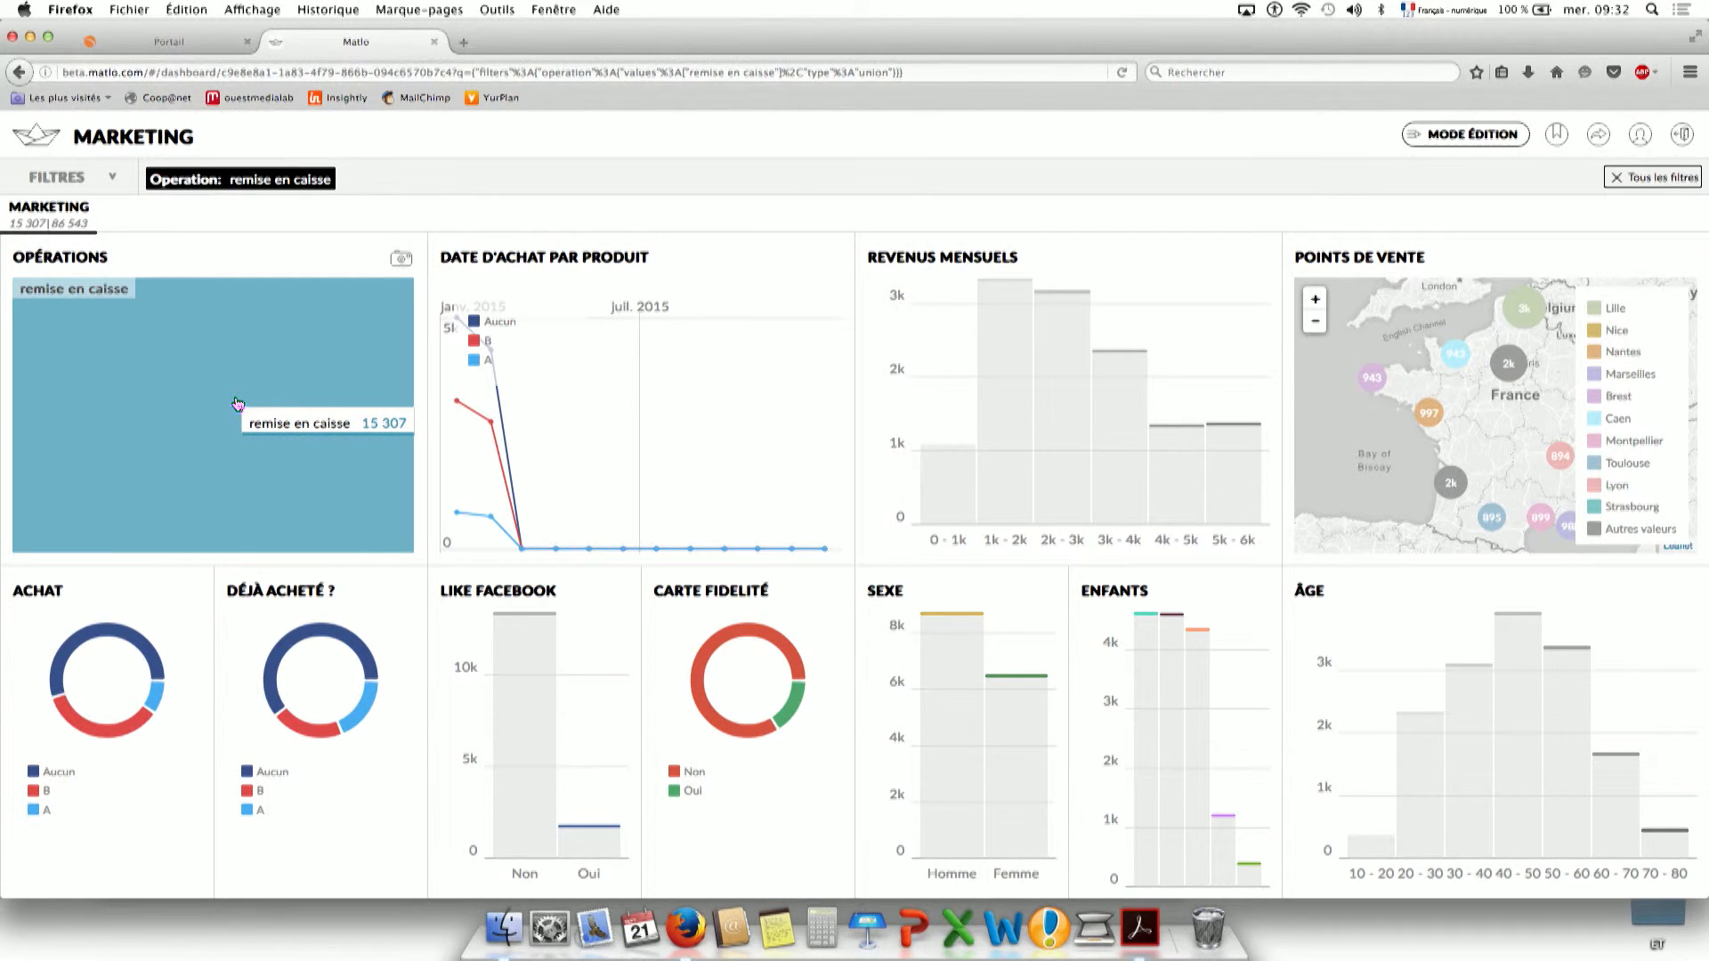
{"action": "left_click", "coordinate": [237, 398]}
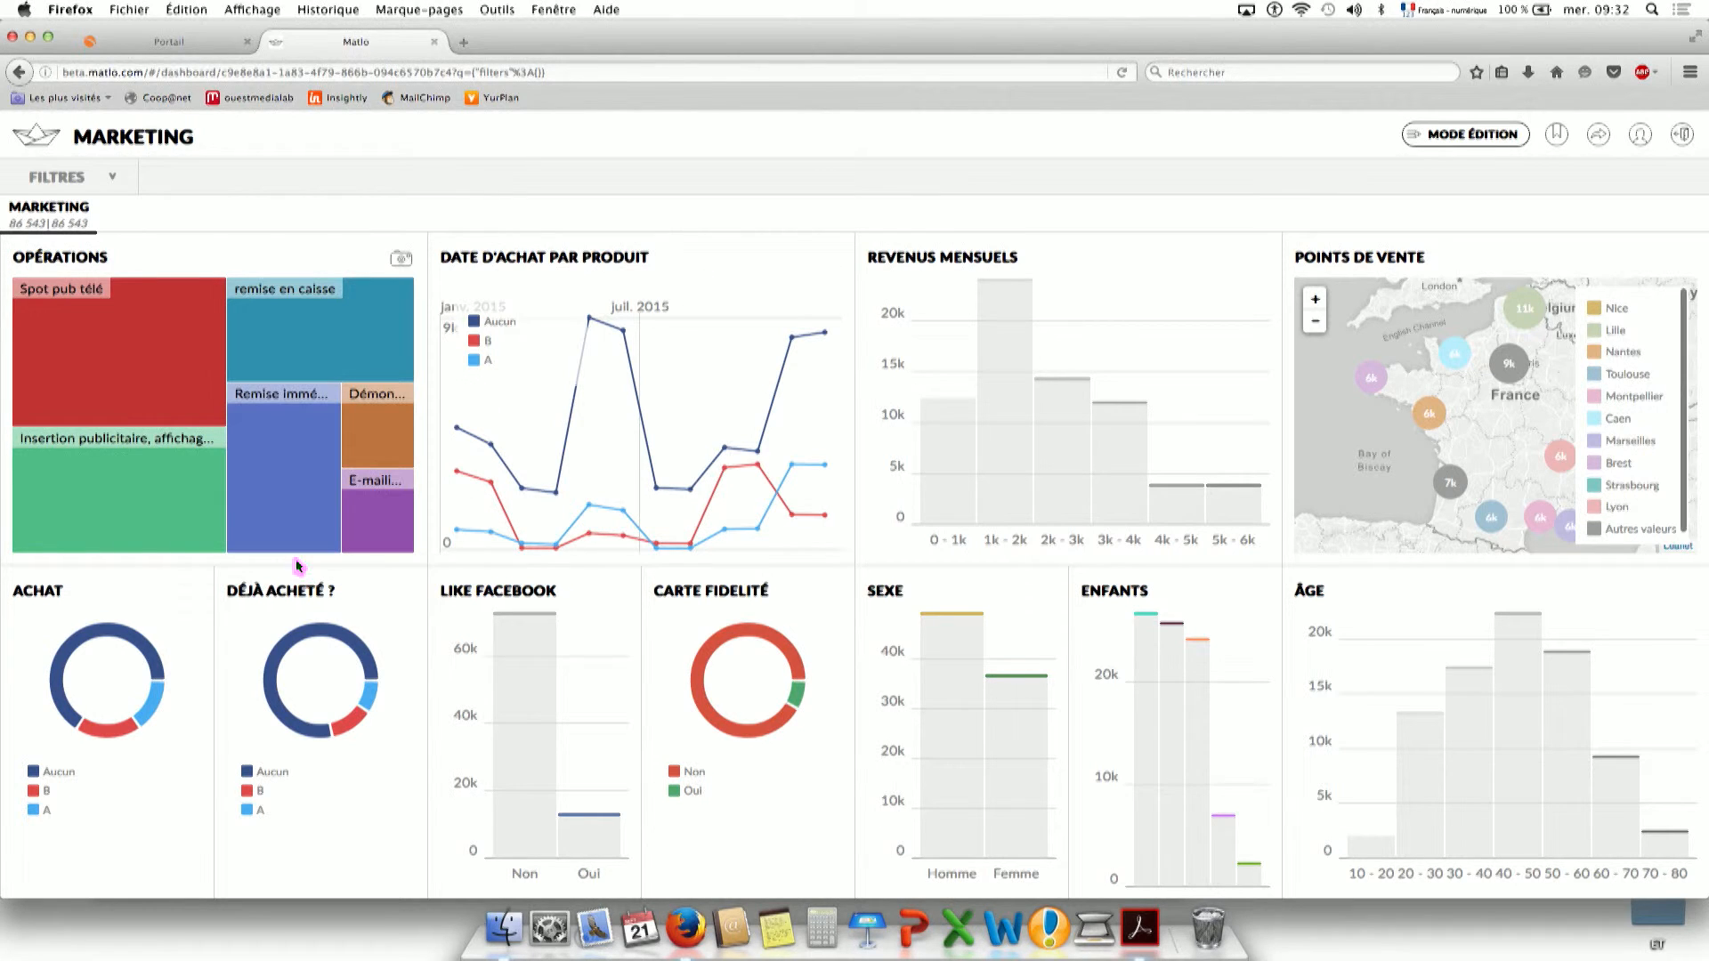
{"action": "mouse_move", "coordinate": [153, 708]}
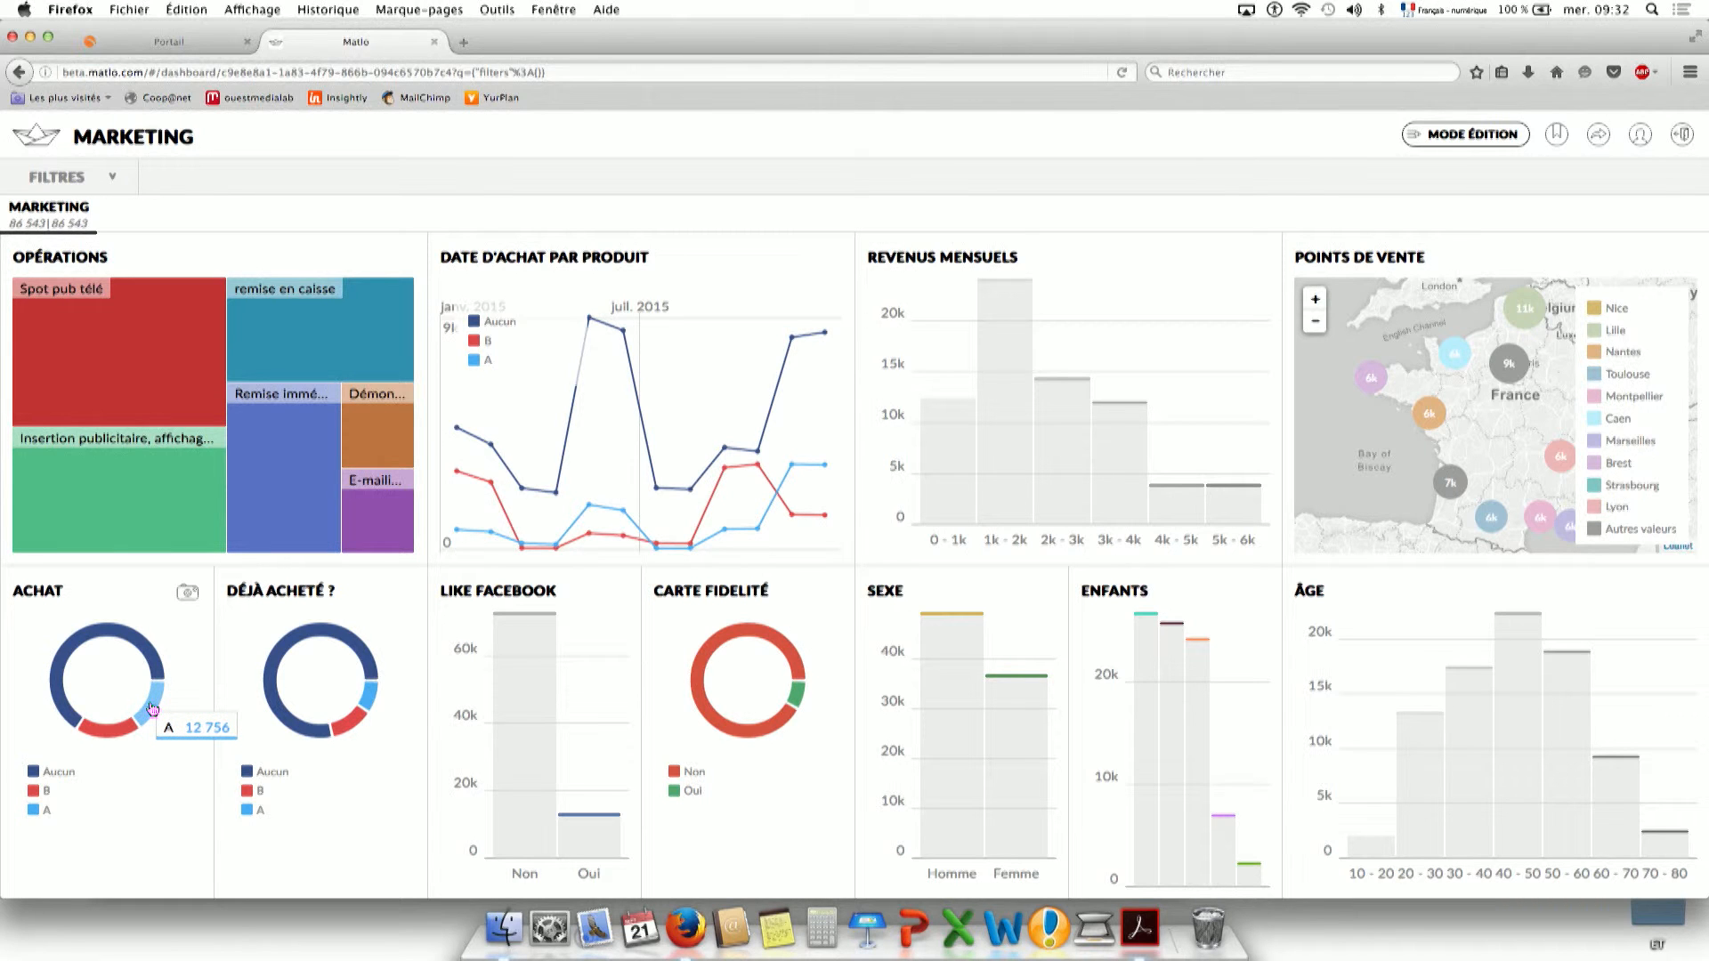
{"action": "left_click", "coordinate": [152, 707]}
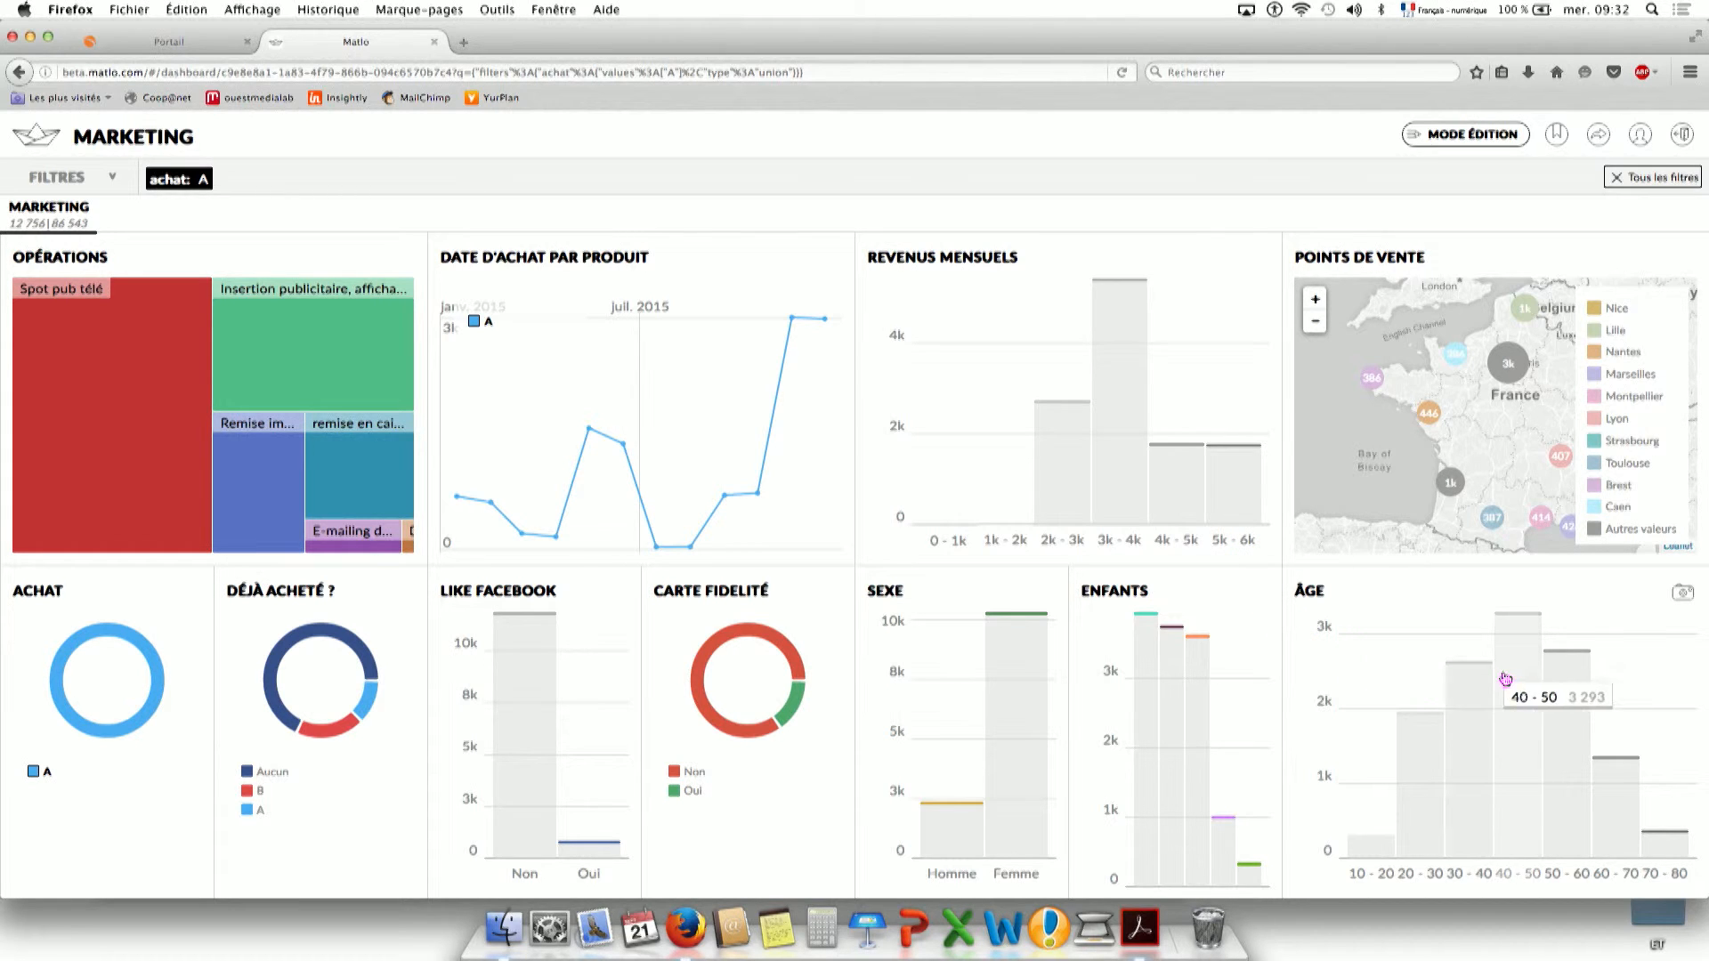
{"action": "left_click", "coordinate": [119, 638]}
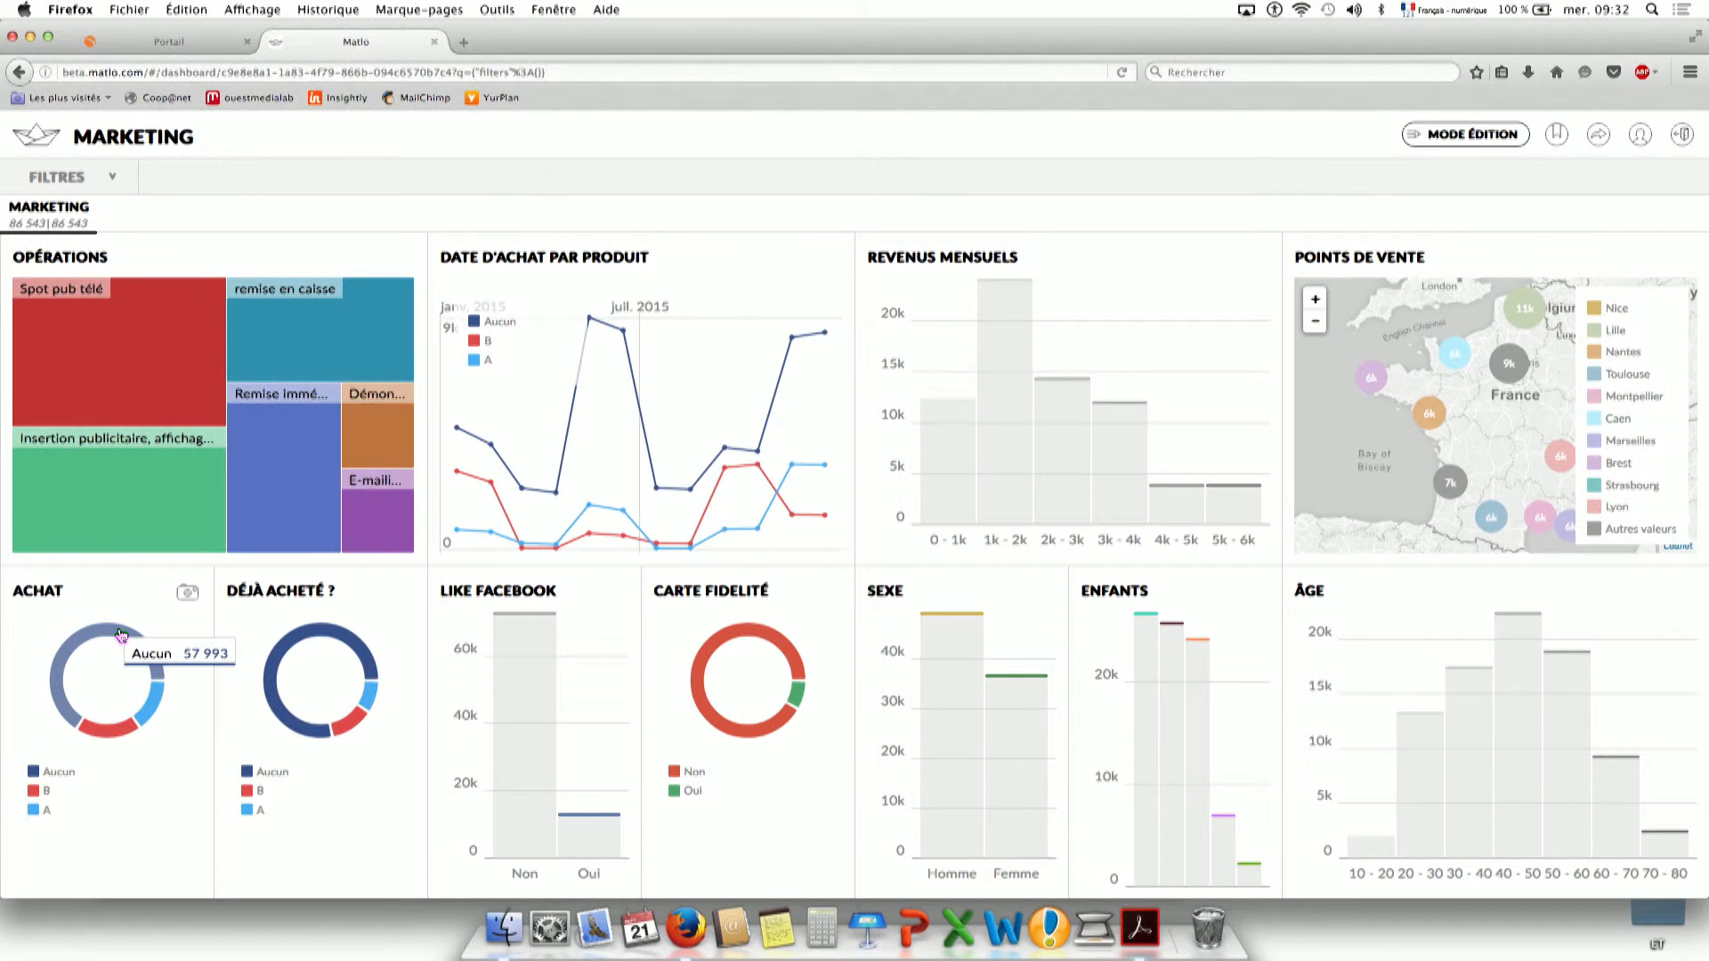
{"action": "left_click", "coordinate": [120, 635]}
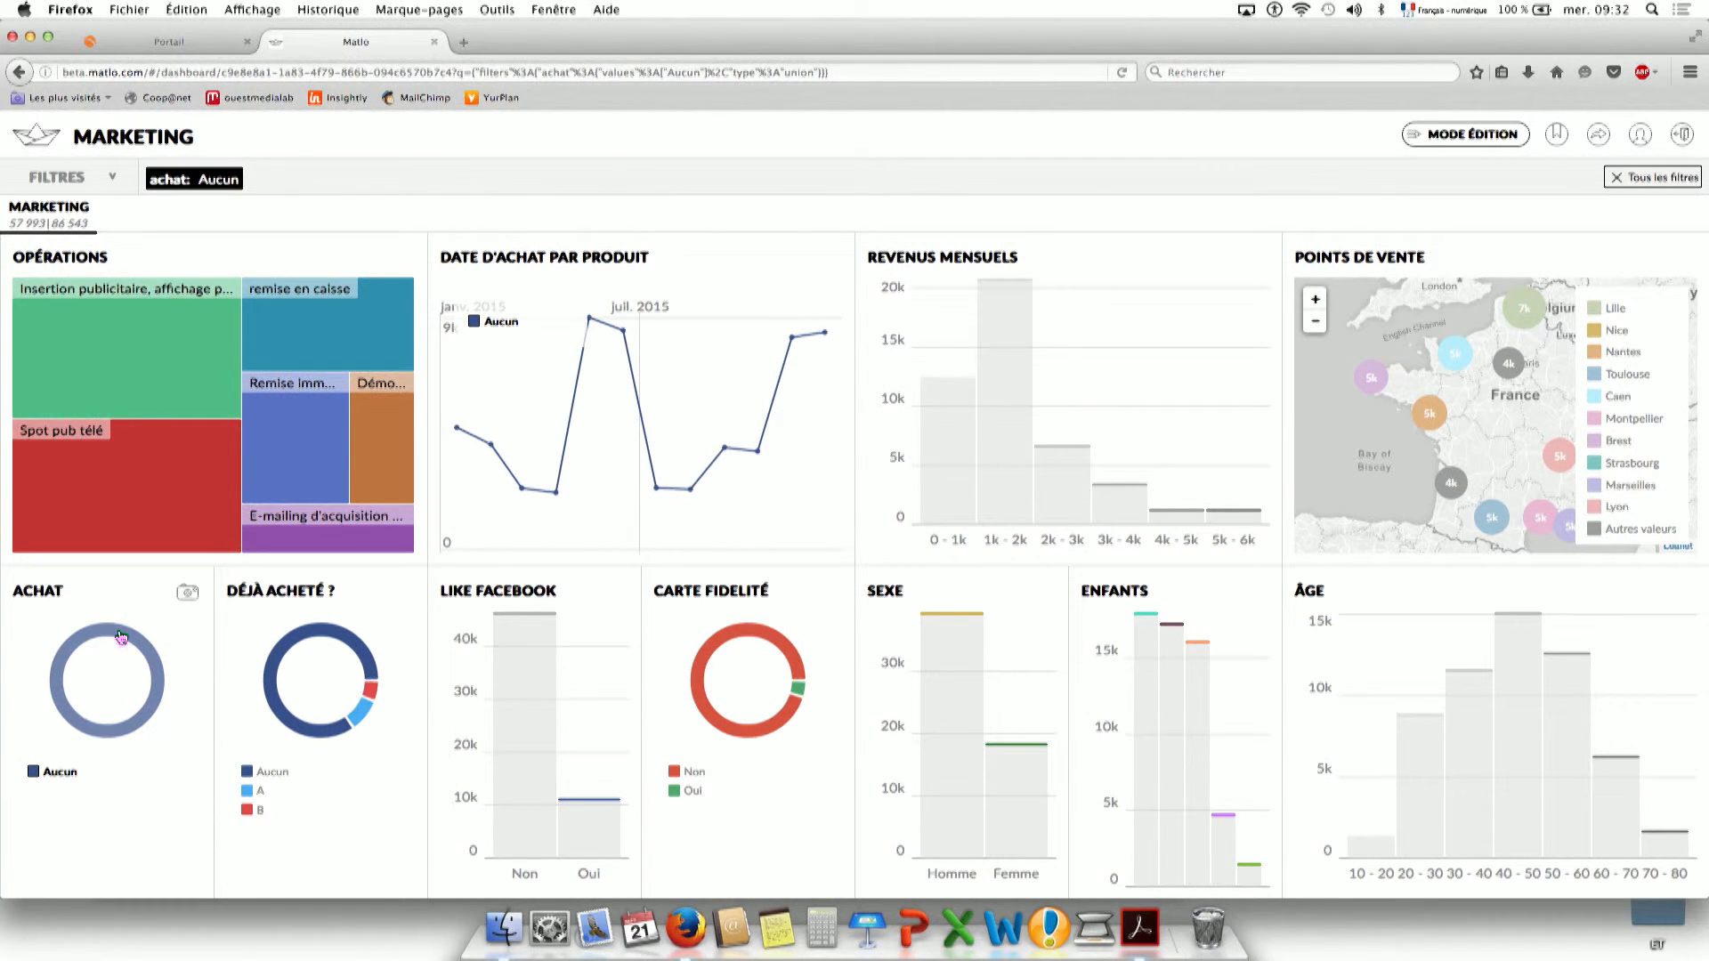
{"action": "left_click", "coordinate": [120, 634]}
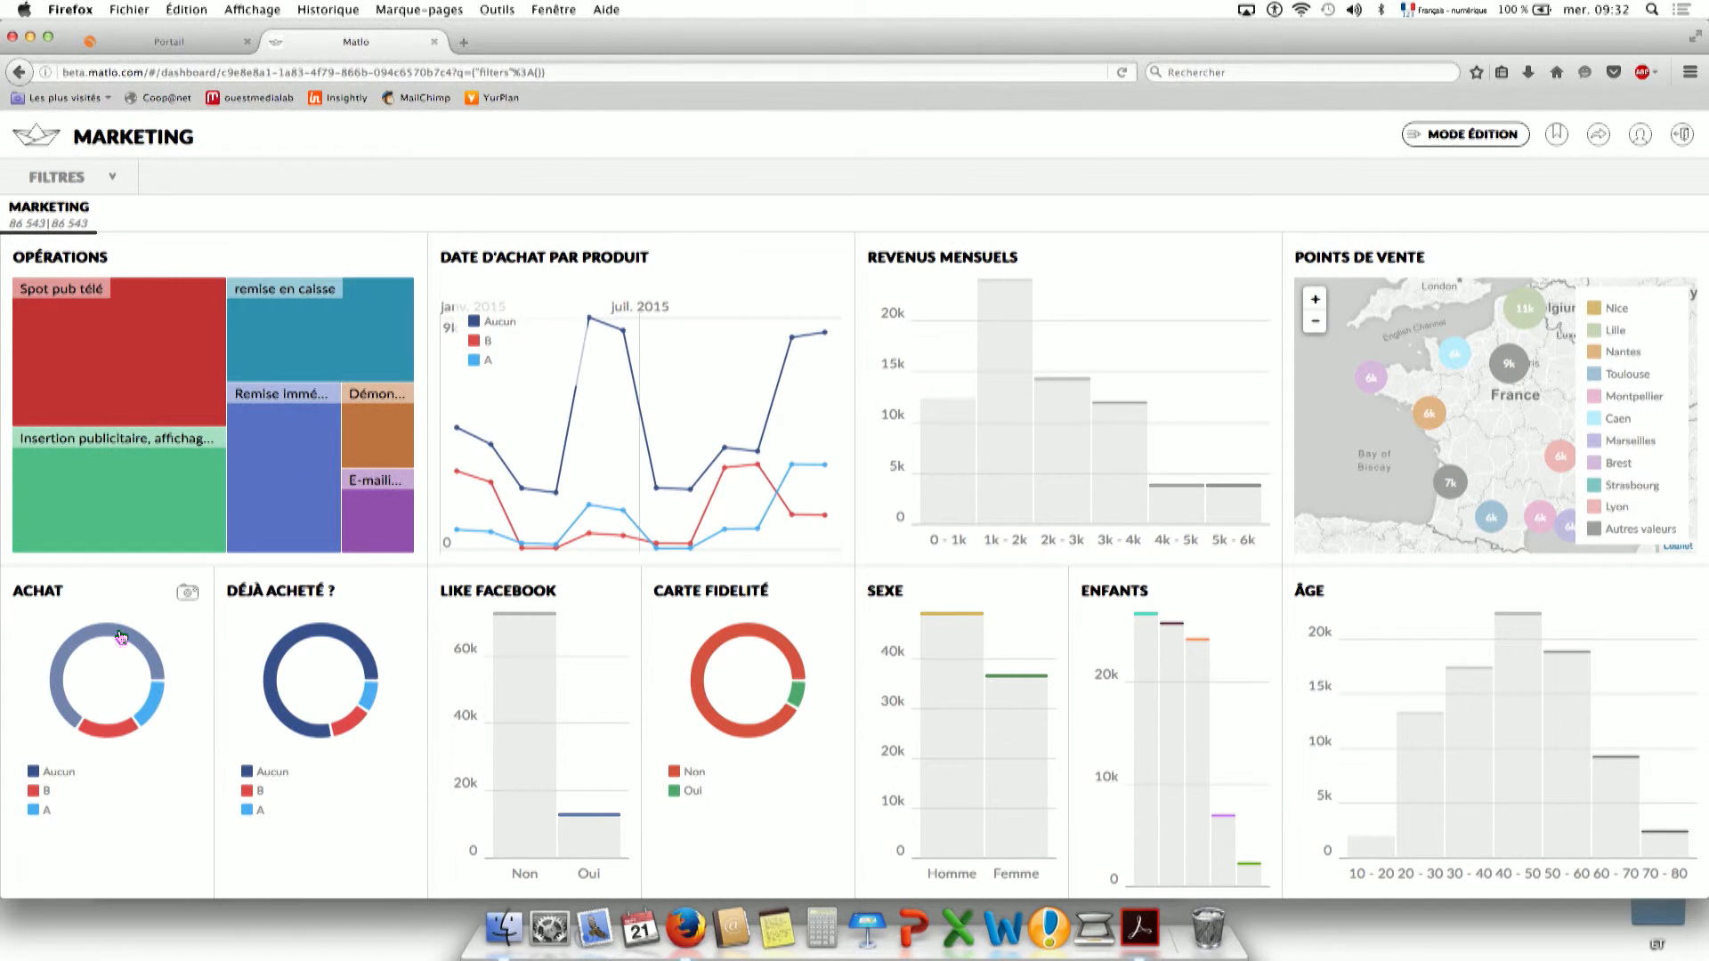
{"action": "left_click", "coordinate": [121, 635]}
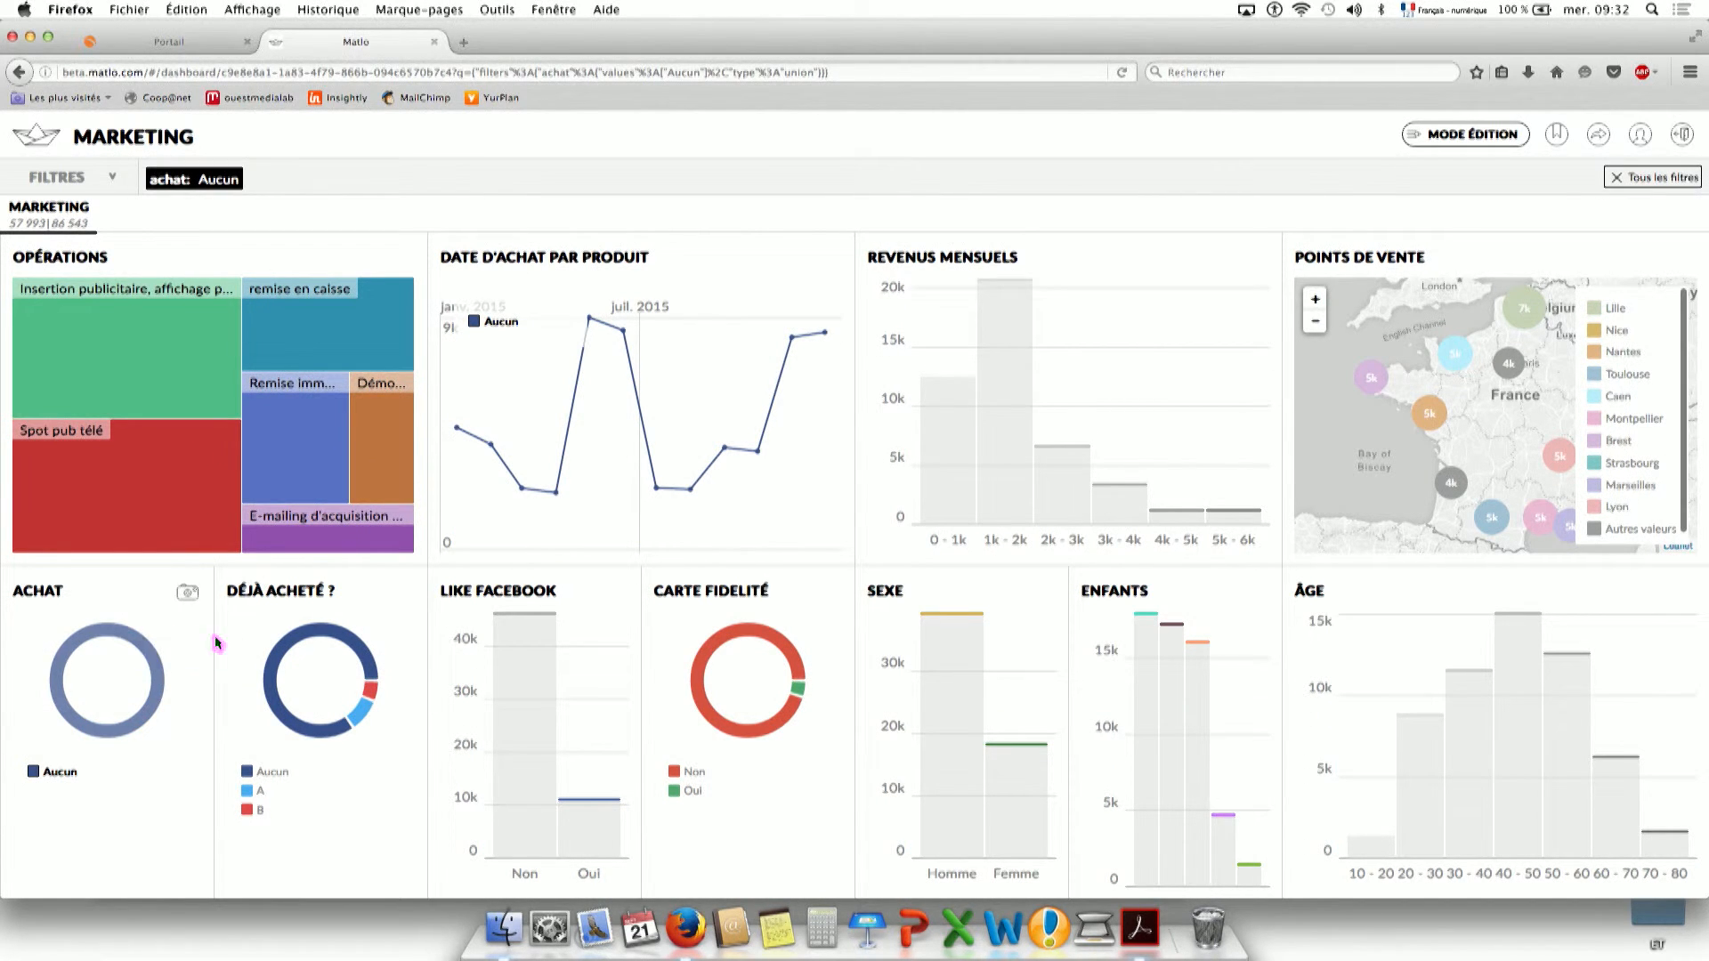
{"action": "left_click", "coordinate": [95, 633]}
{"action": "left_click", "coordinate": [152, 712]}
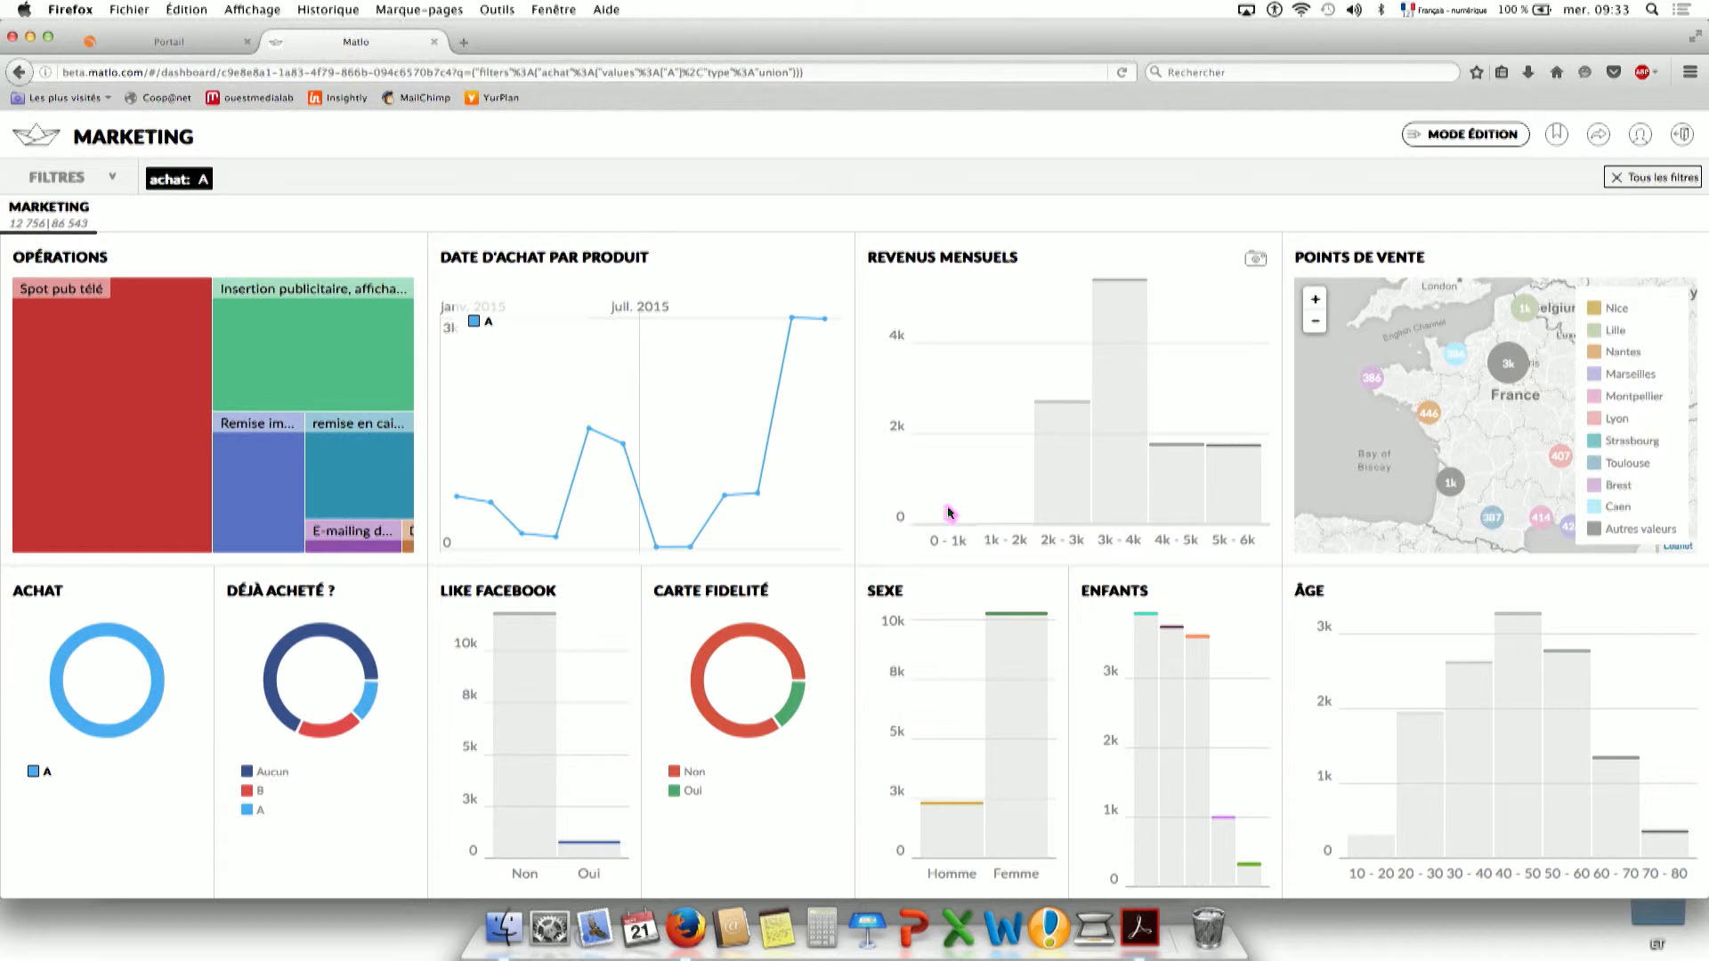
{"action": "left_click", "coordinate": [93, 640]}
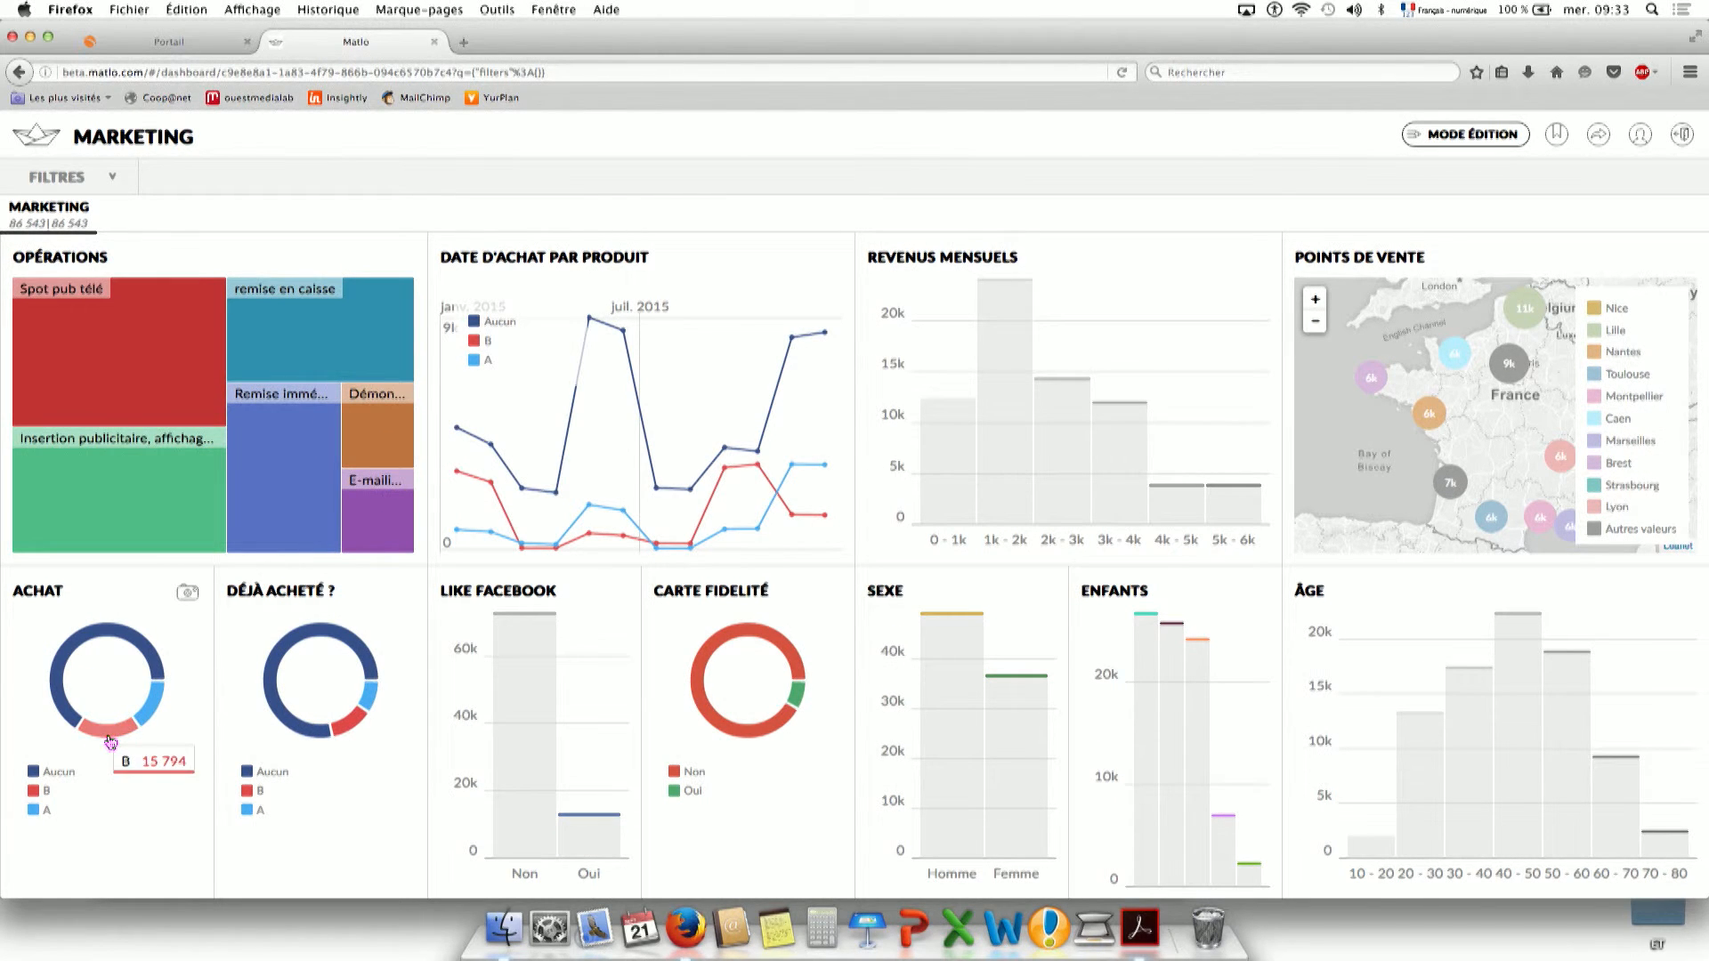
{"action": "left_click", "coordinate": [110, 739]}
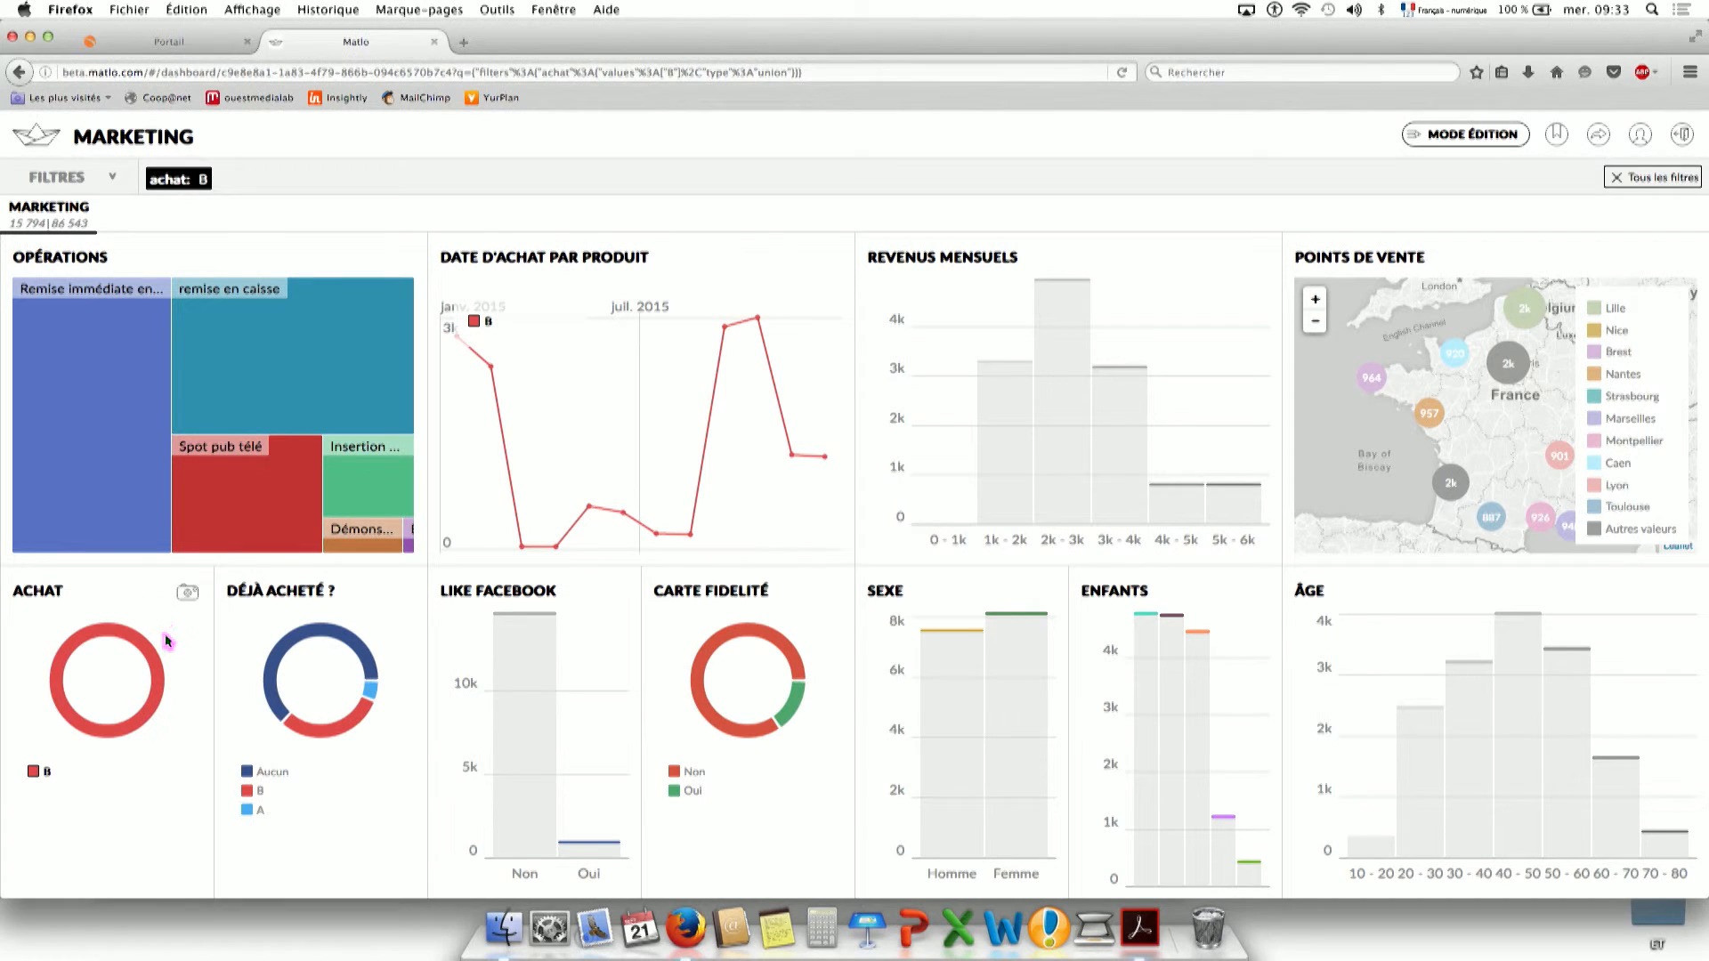
{"action": "left_click", "coordinate": [152, 657]}
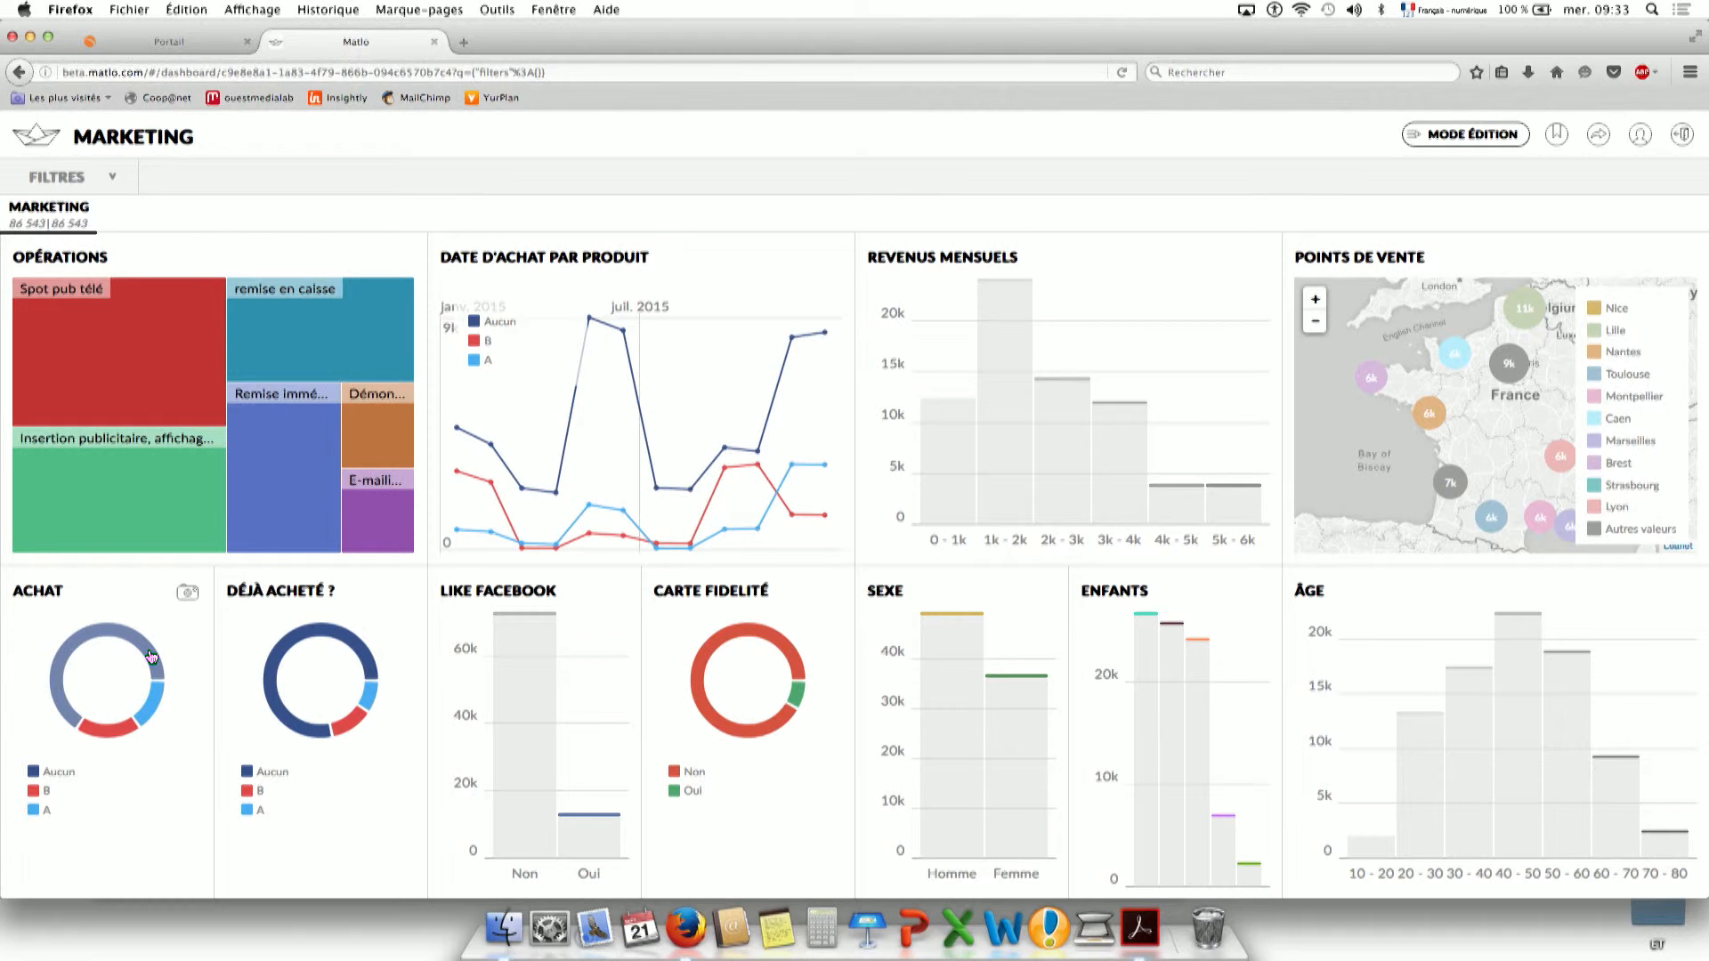
{"action": "mouse_move", "coordinate": [581, 849]}
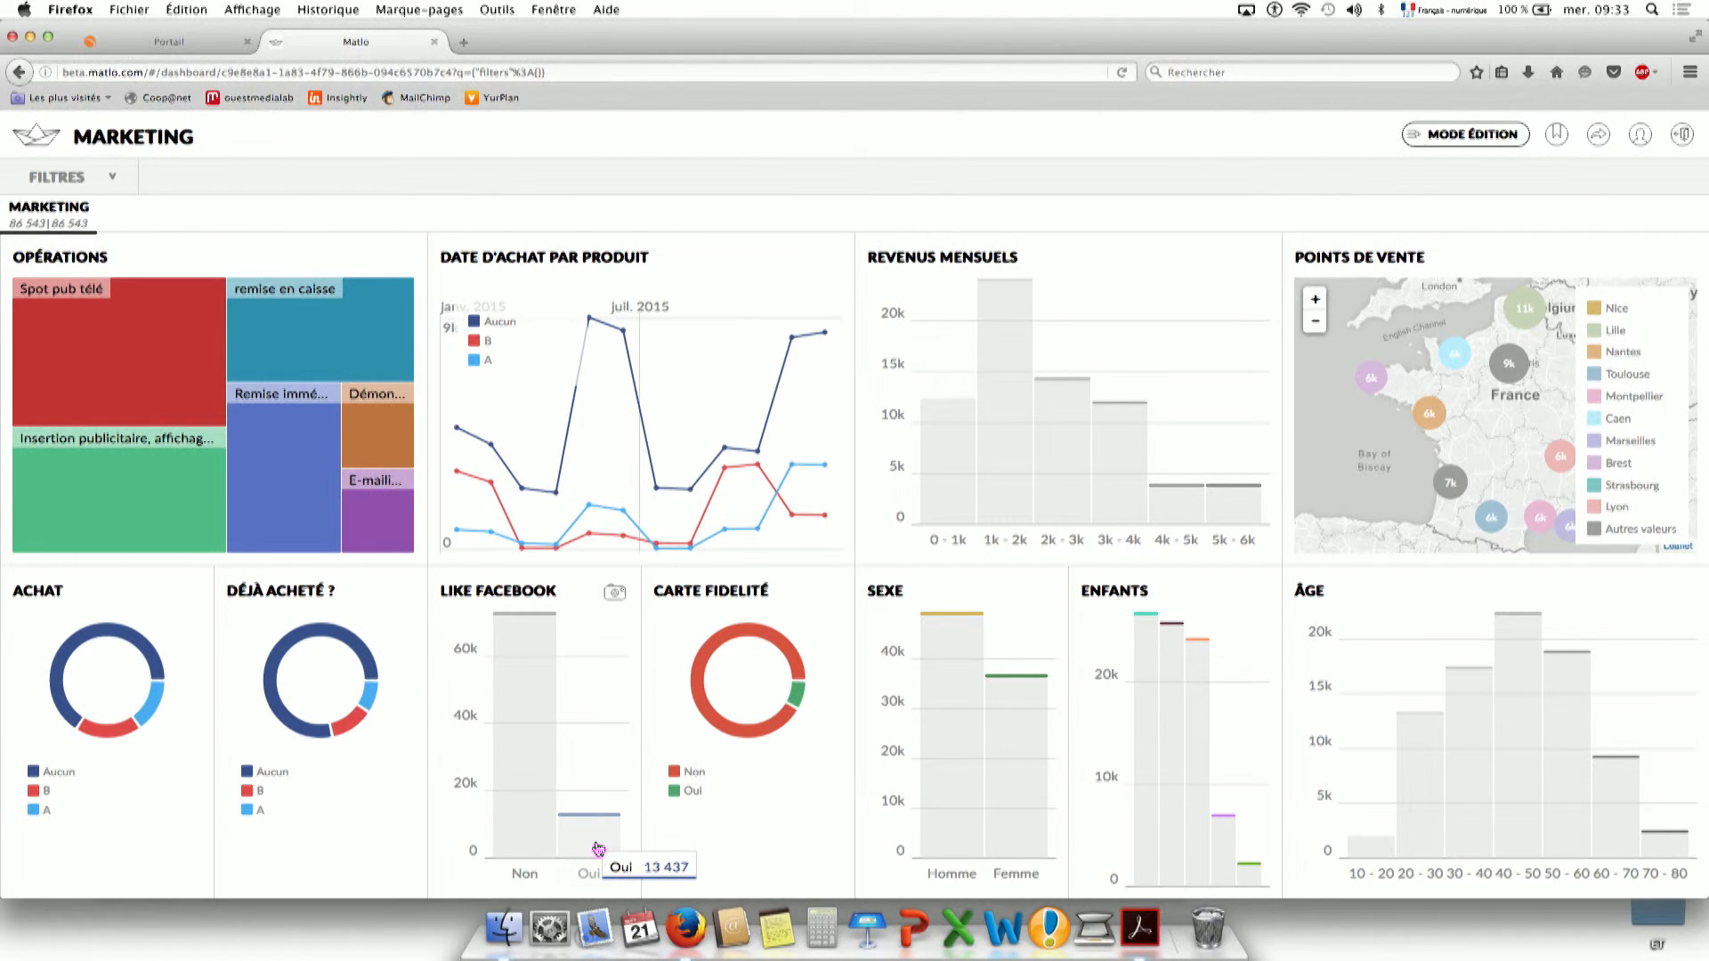
{"action": "left_click", "coordinate": [598, 849]}
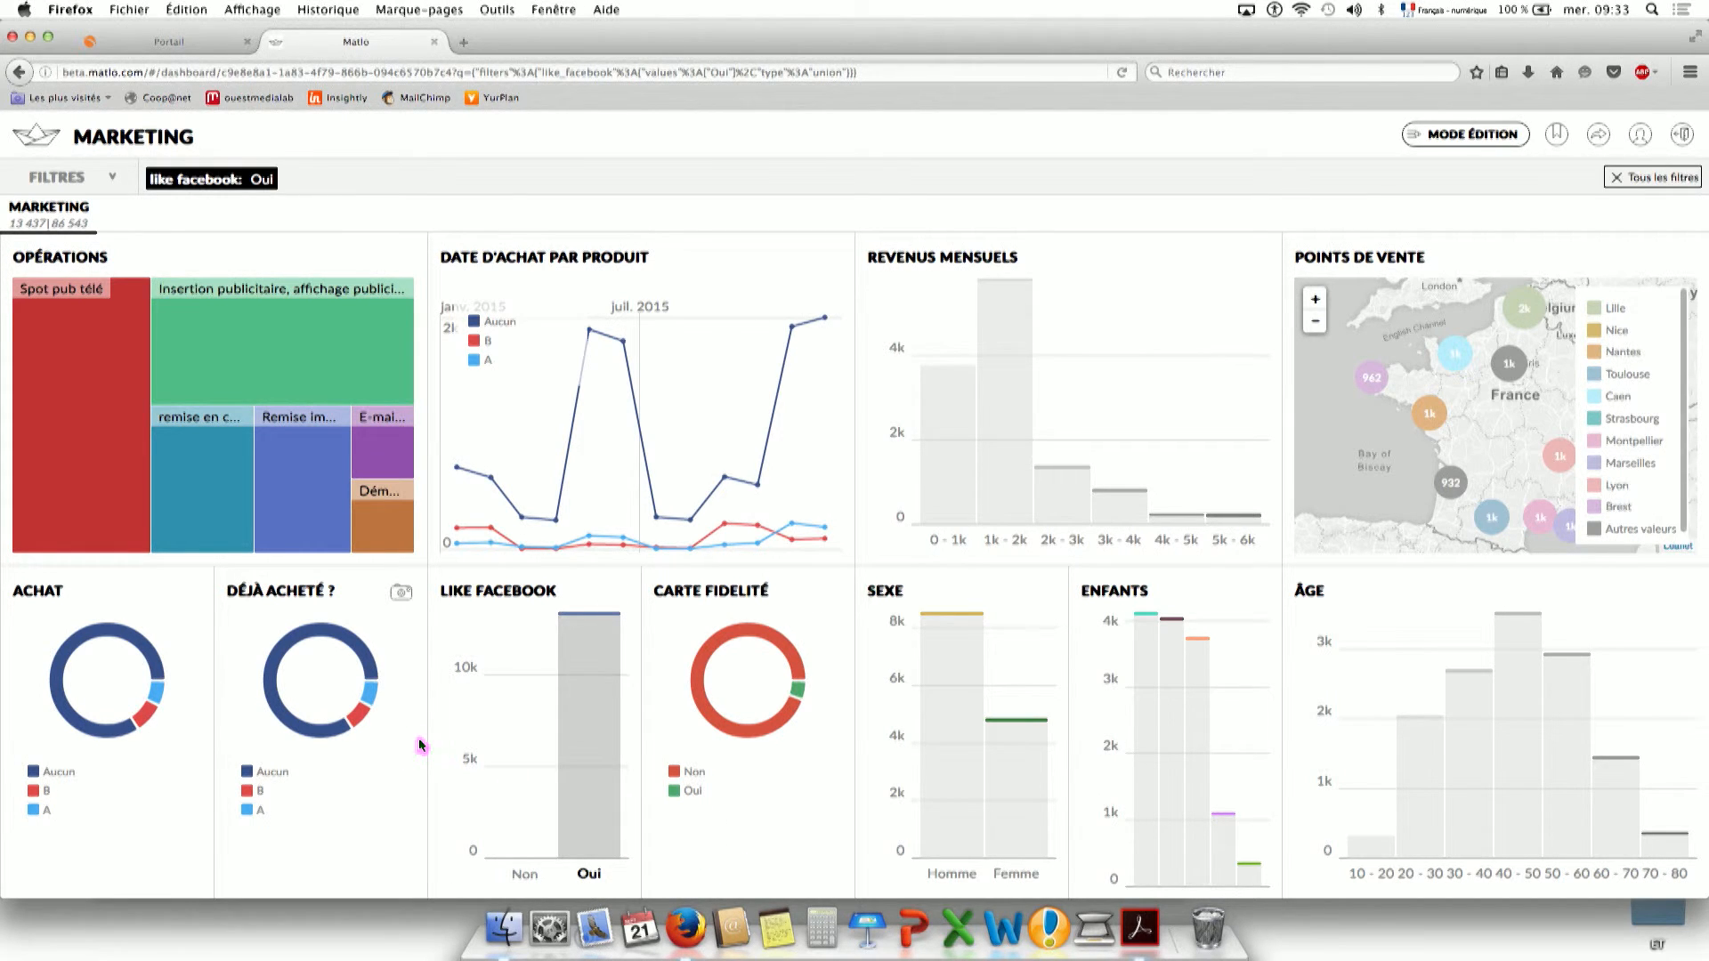
{"action": "left_click", "coordinate": [134, 640]}
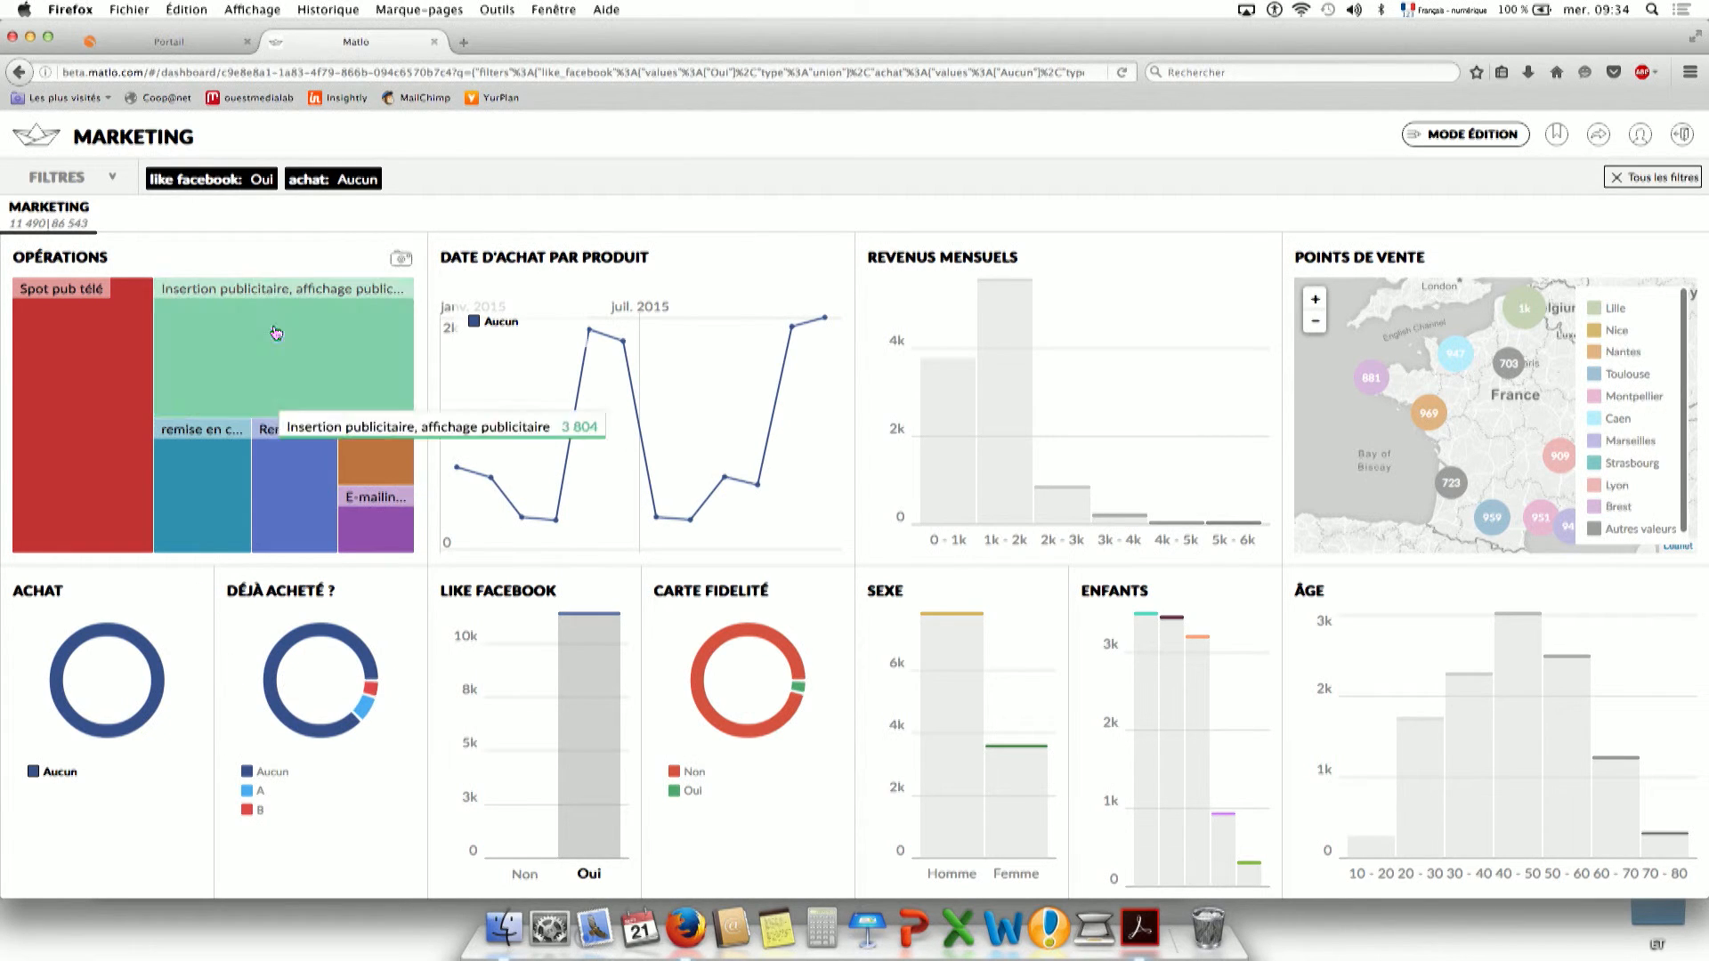
{"action": "left_click", "coordinate": [199, 186]}
{"action": "left_click", "coordinate": [210, 182]}
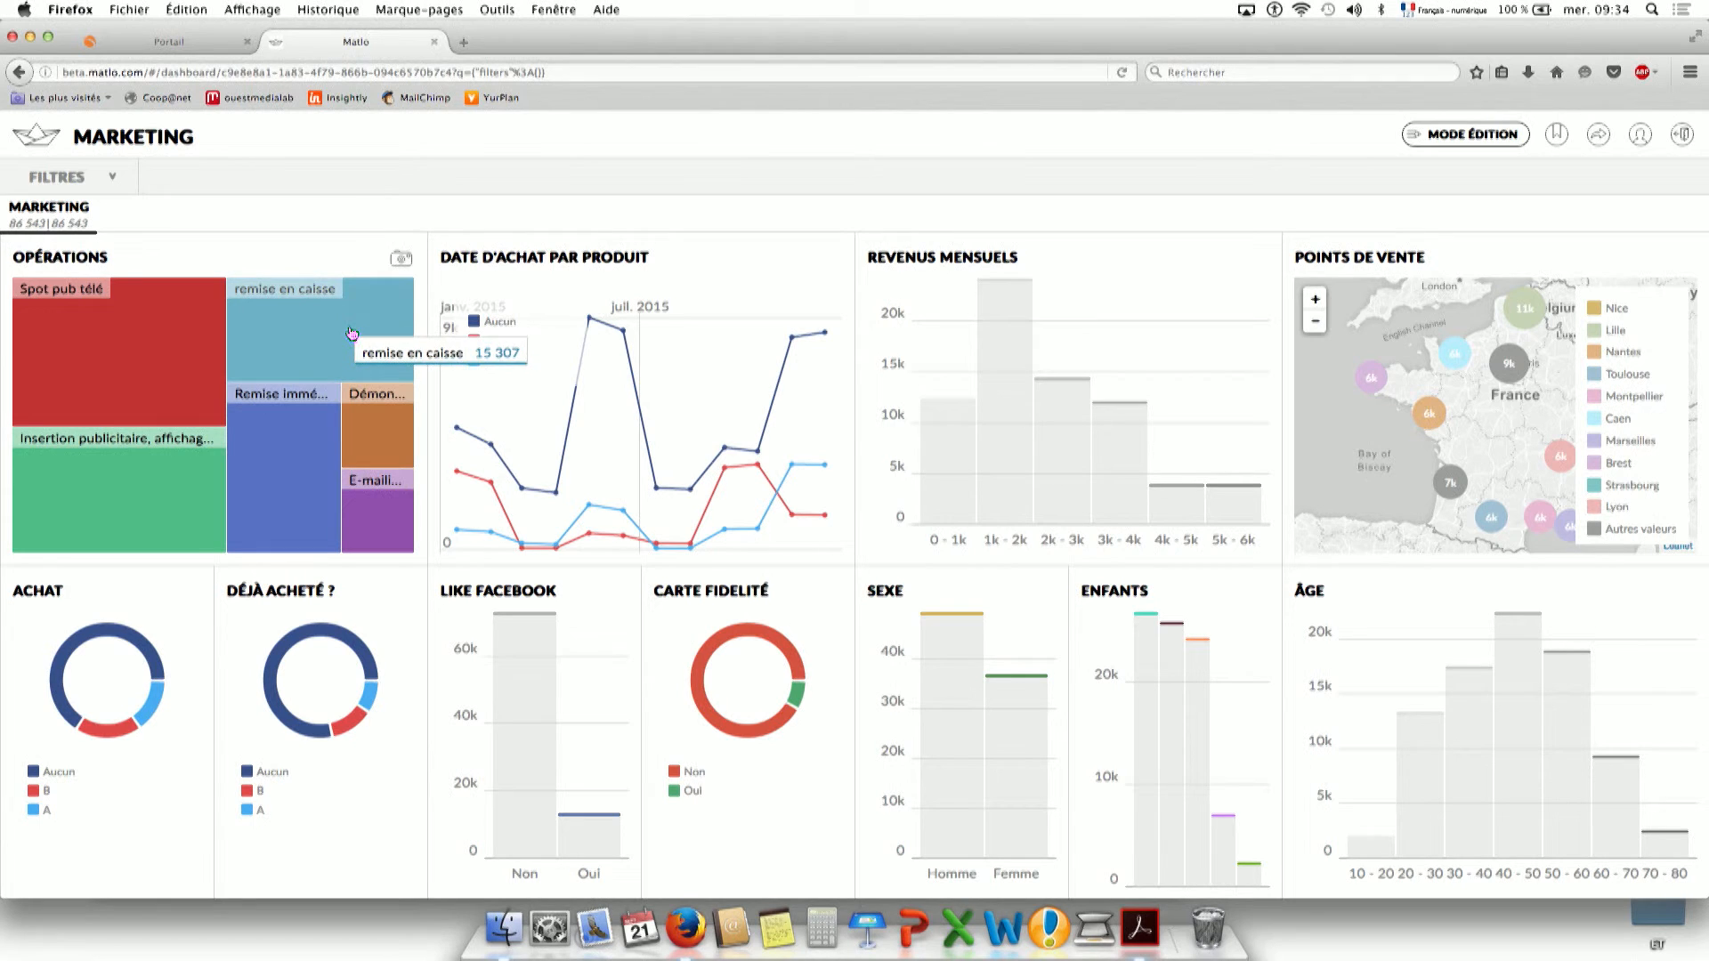
{"action": "left_click", "coordinate": [304, 321]}
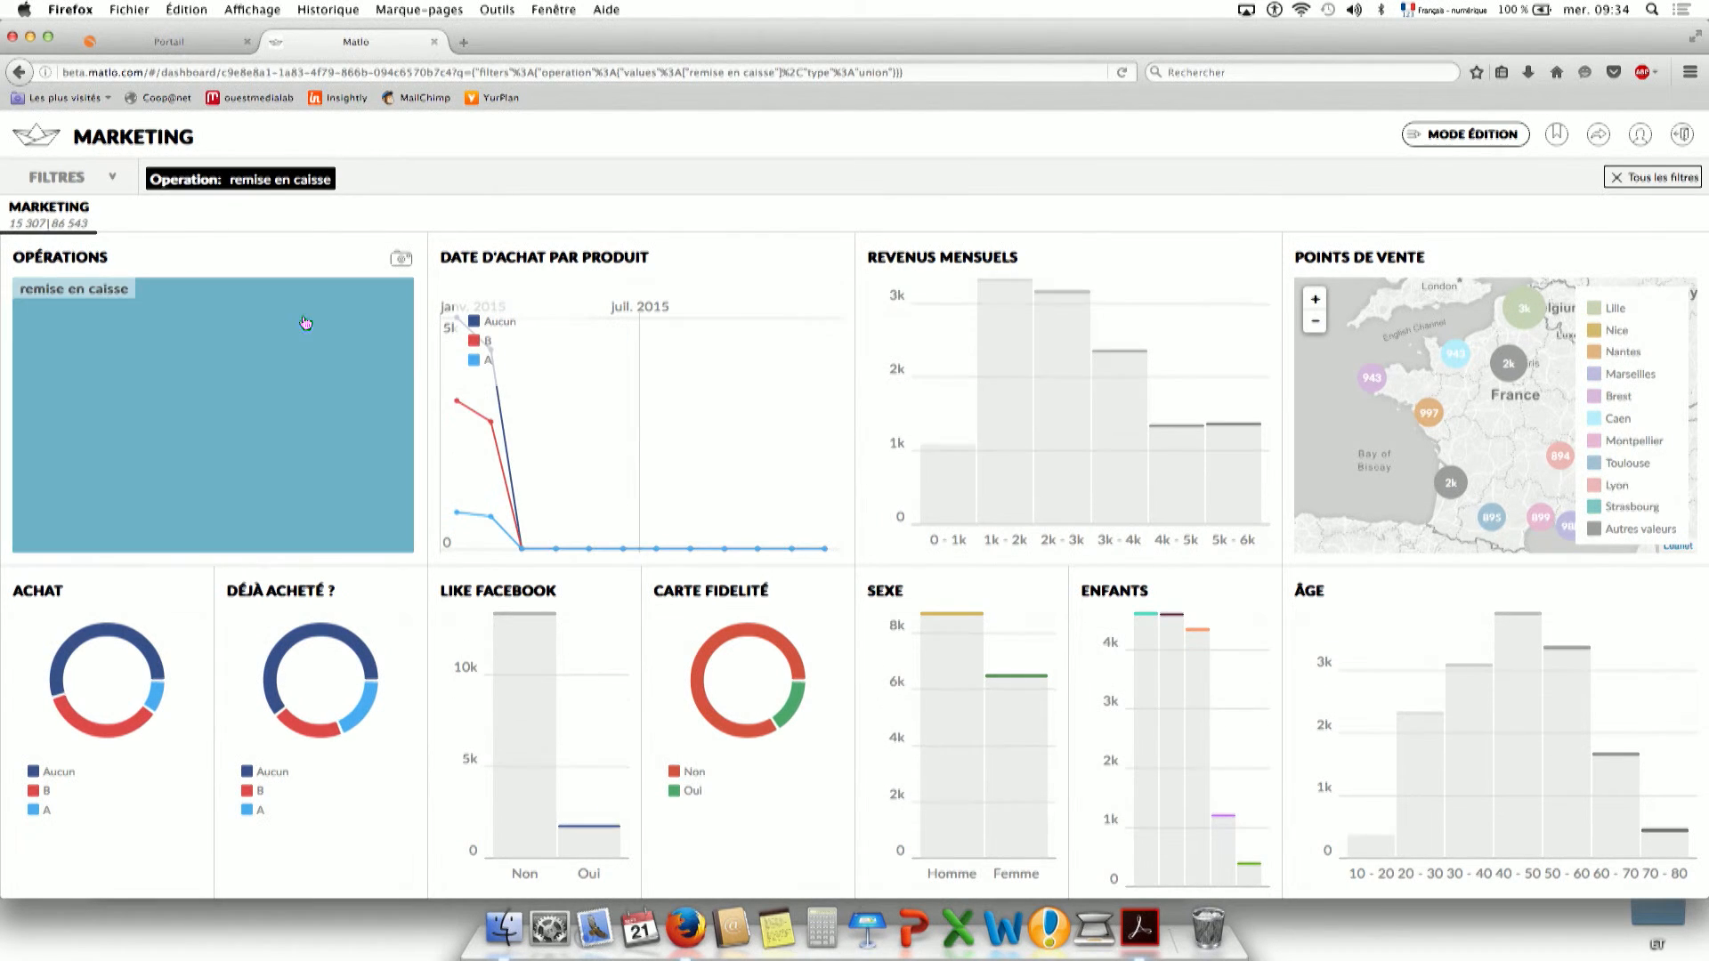
{"action": "left_click", "coordinate": [332, 338]}
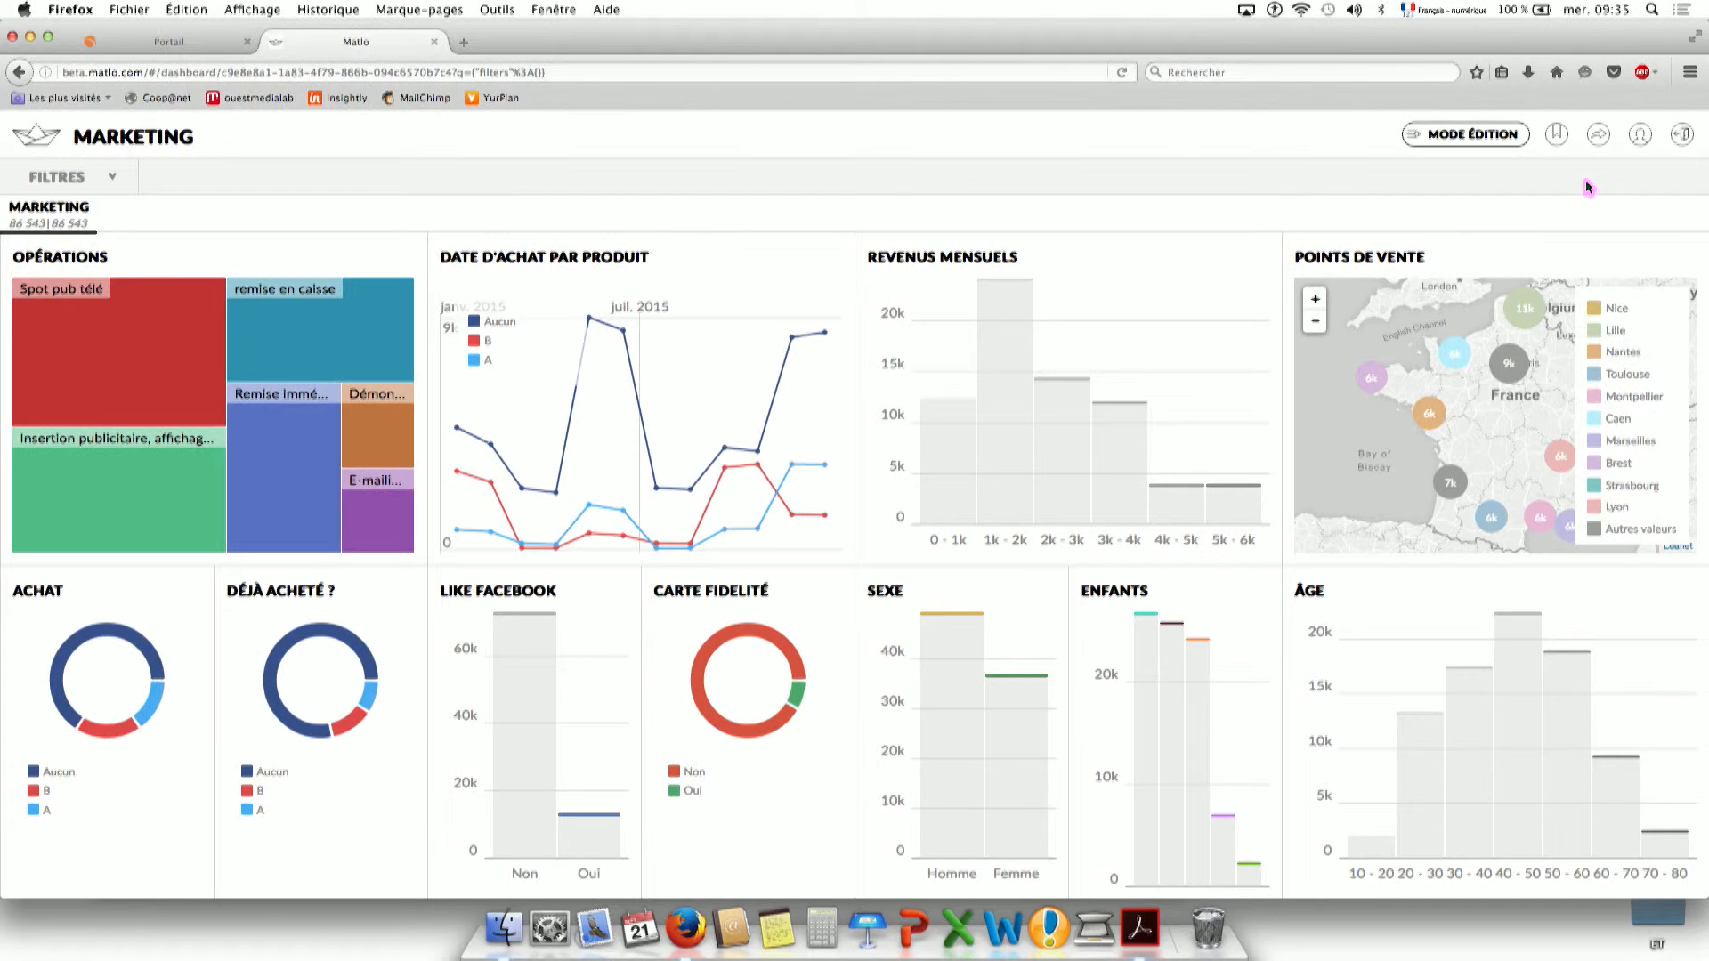
Start a new annotation titled 'impact sur les revenus' with placeholder comment text.
{"action": "left_click", "coordinate": [1557, 136]}
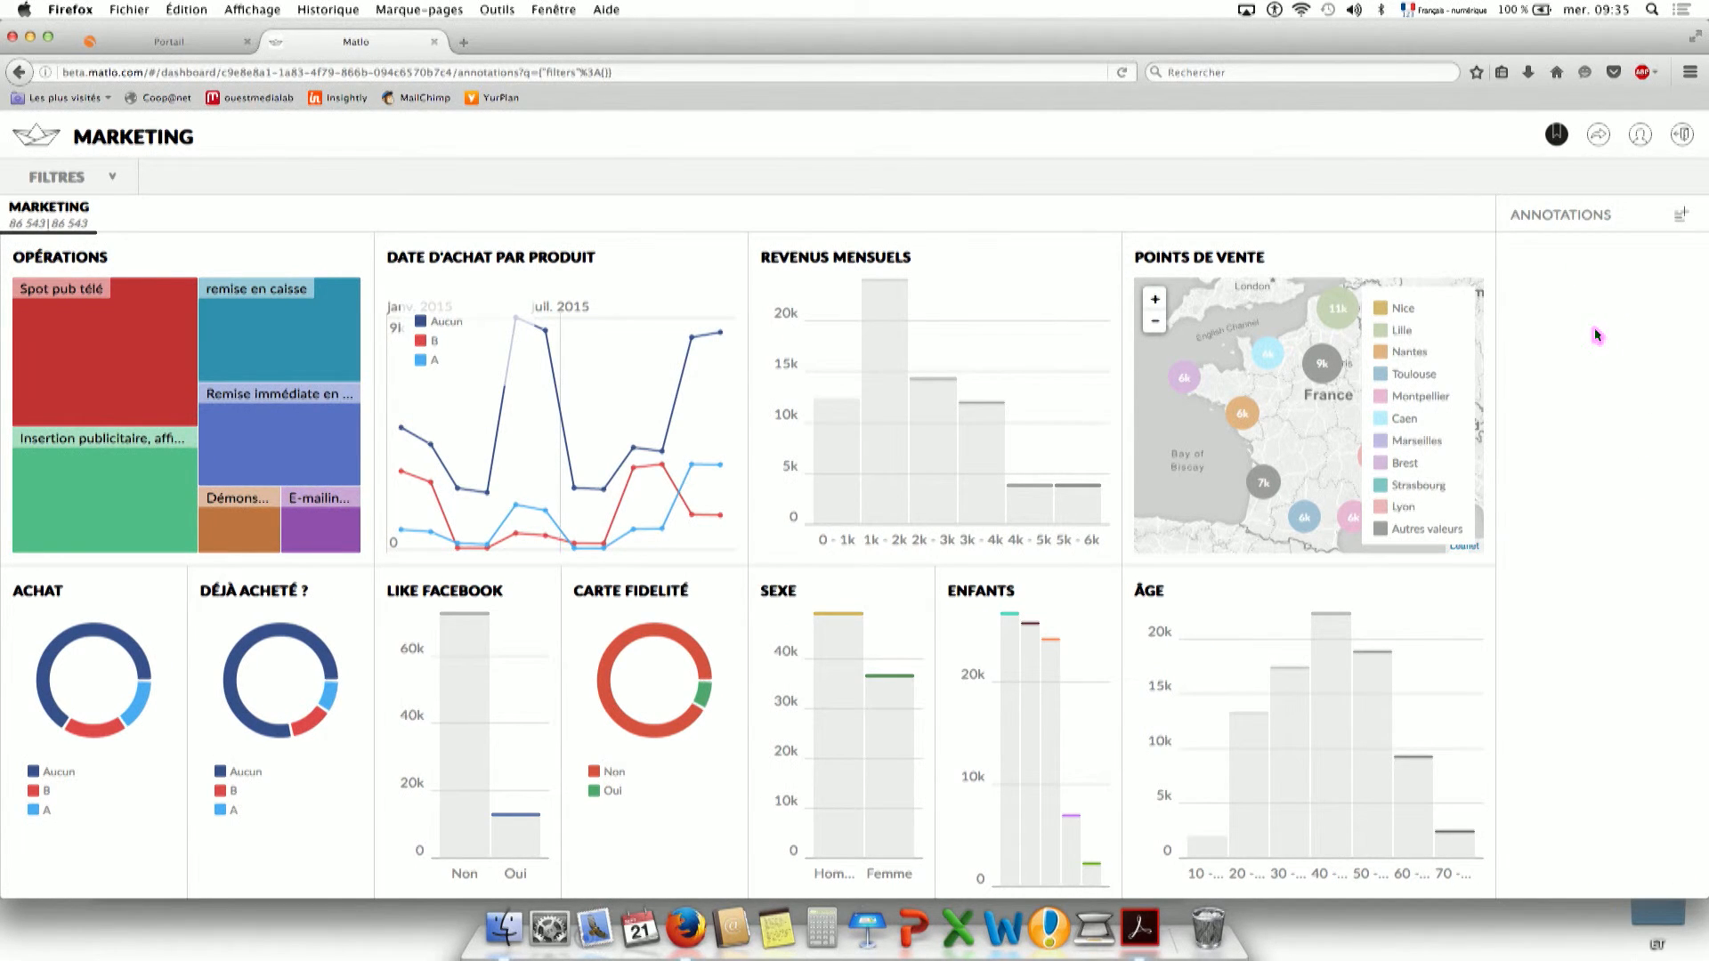
{"action": "left_click", "coordinate": [1671, 222]}
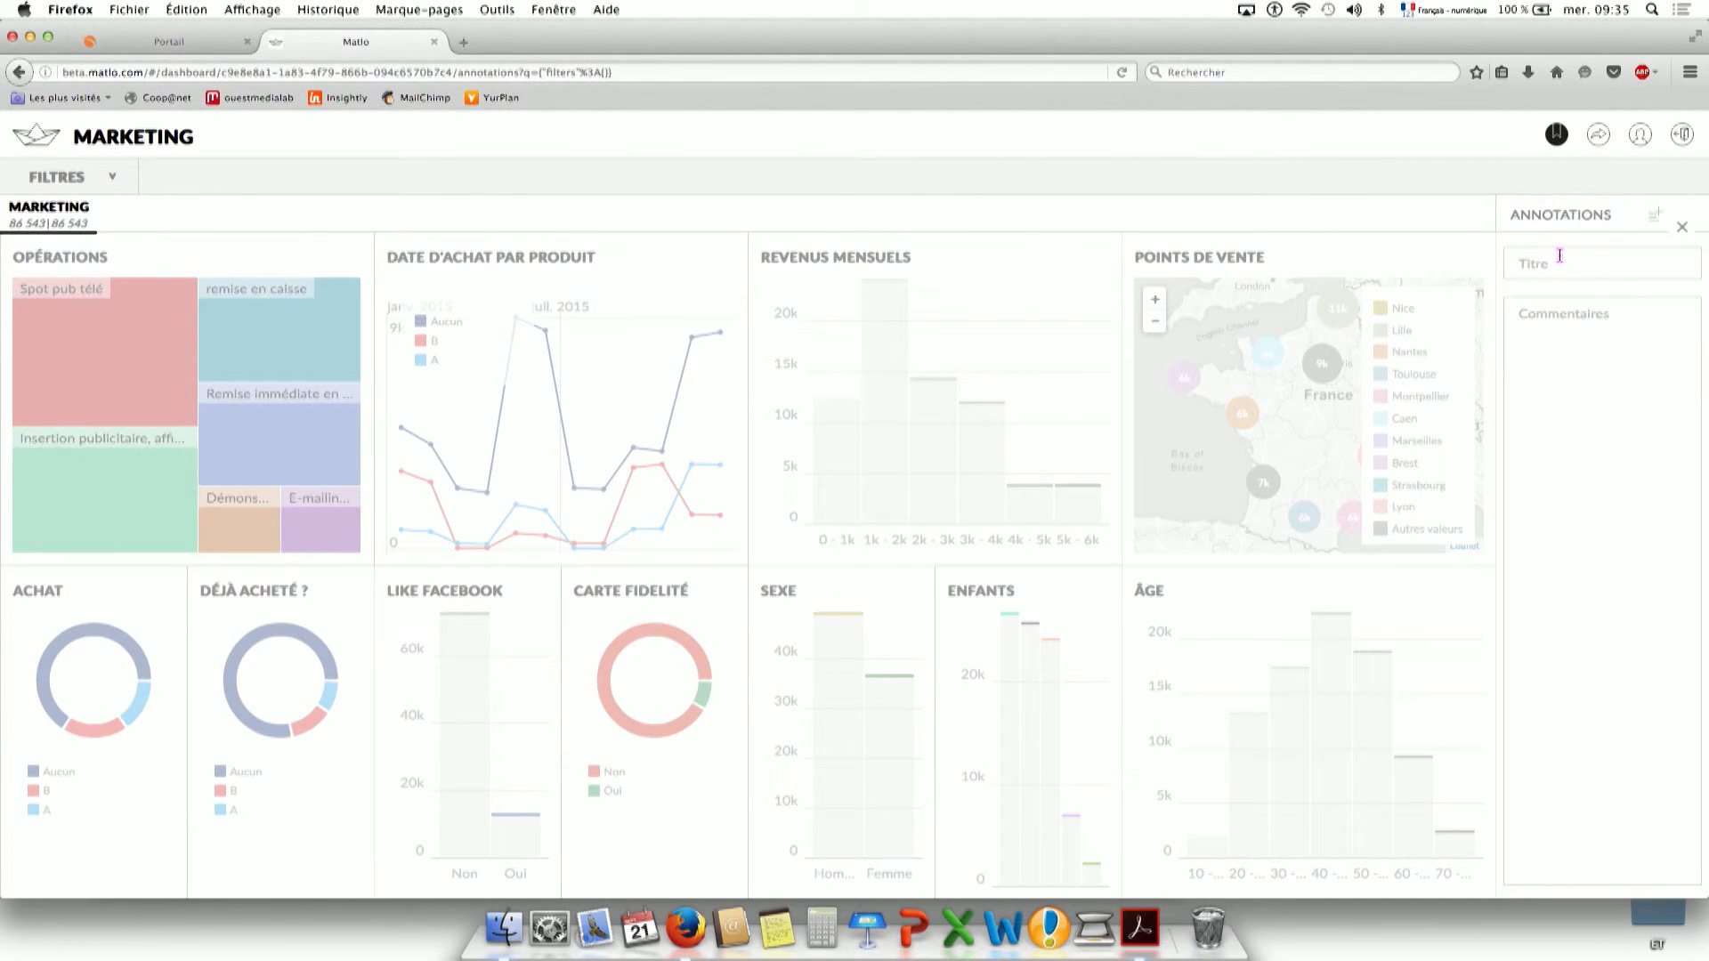
{"action": "type", "text": "impact sur les revenus"}
{"action": "left_click", "coordinate": [1617, 392]}
{"action": "type", "text": "lopjdfqsdolj oqsidjf lsqodjf"}
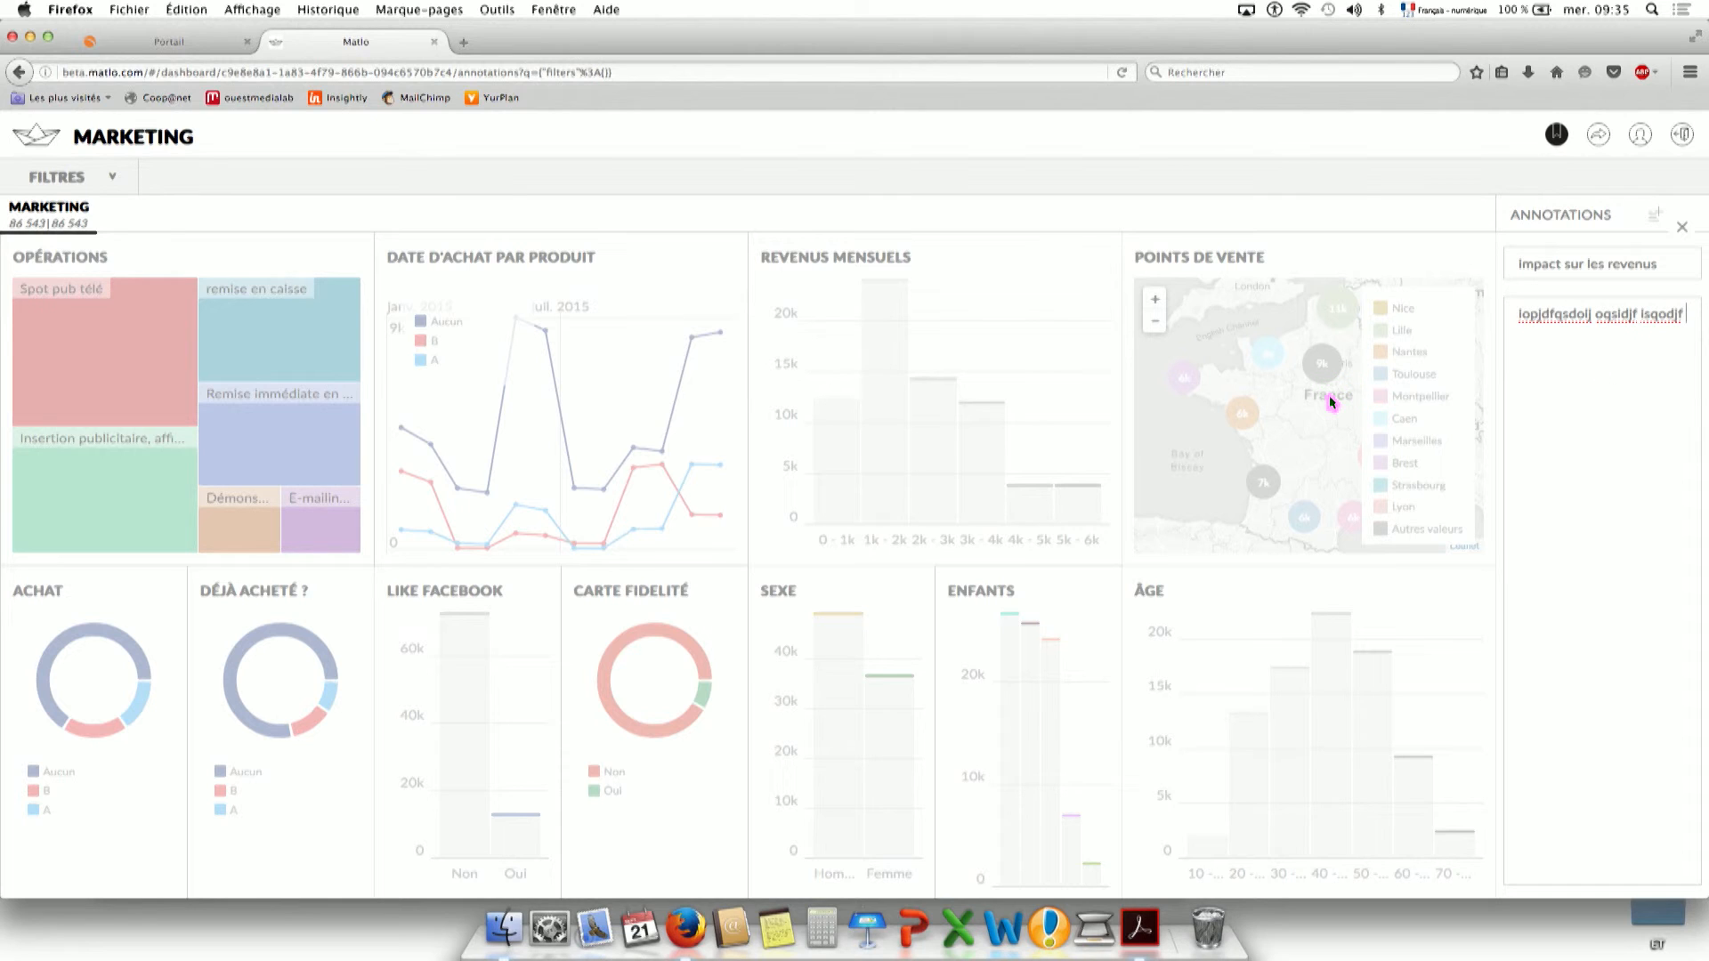
Link the Revenus mensuels and Achat charts, save the annotation, and open Partager.
{"action": "left_click", "coordinate": [974, 413]}
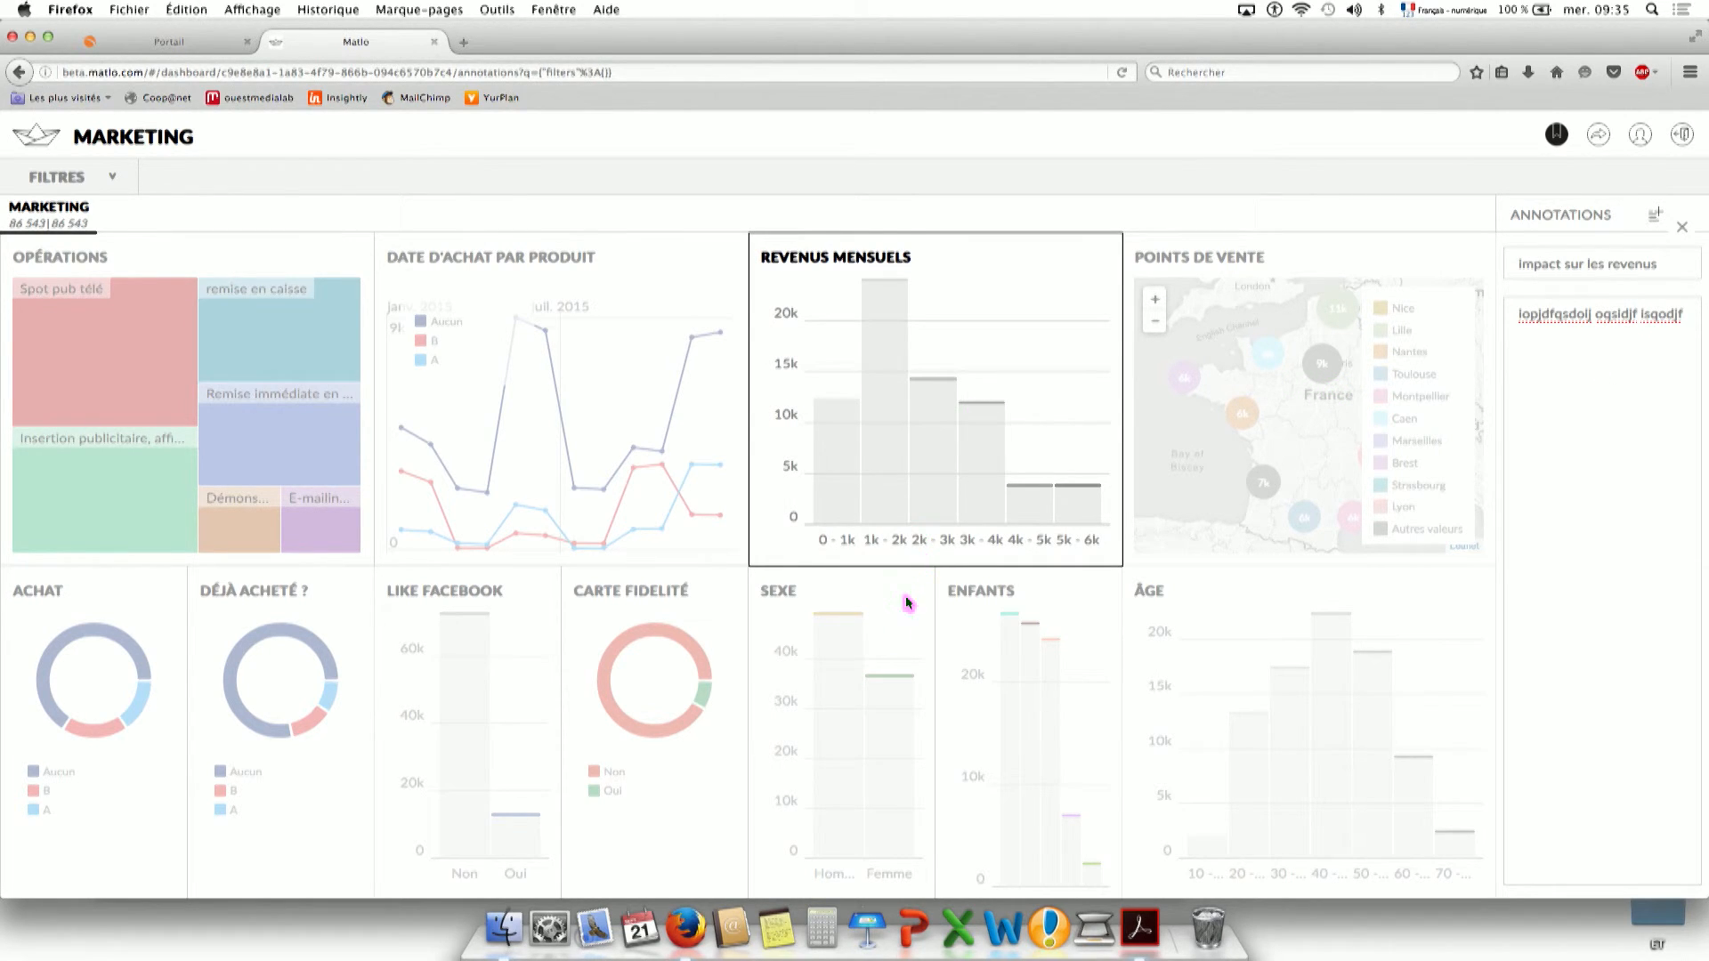
{"action": "left_click", "coordinate": [114, 663]}
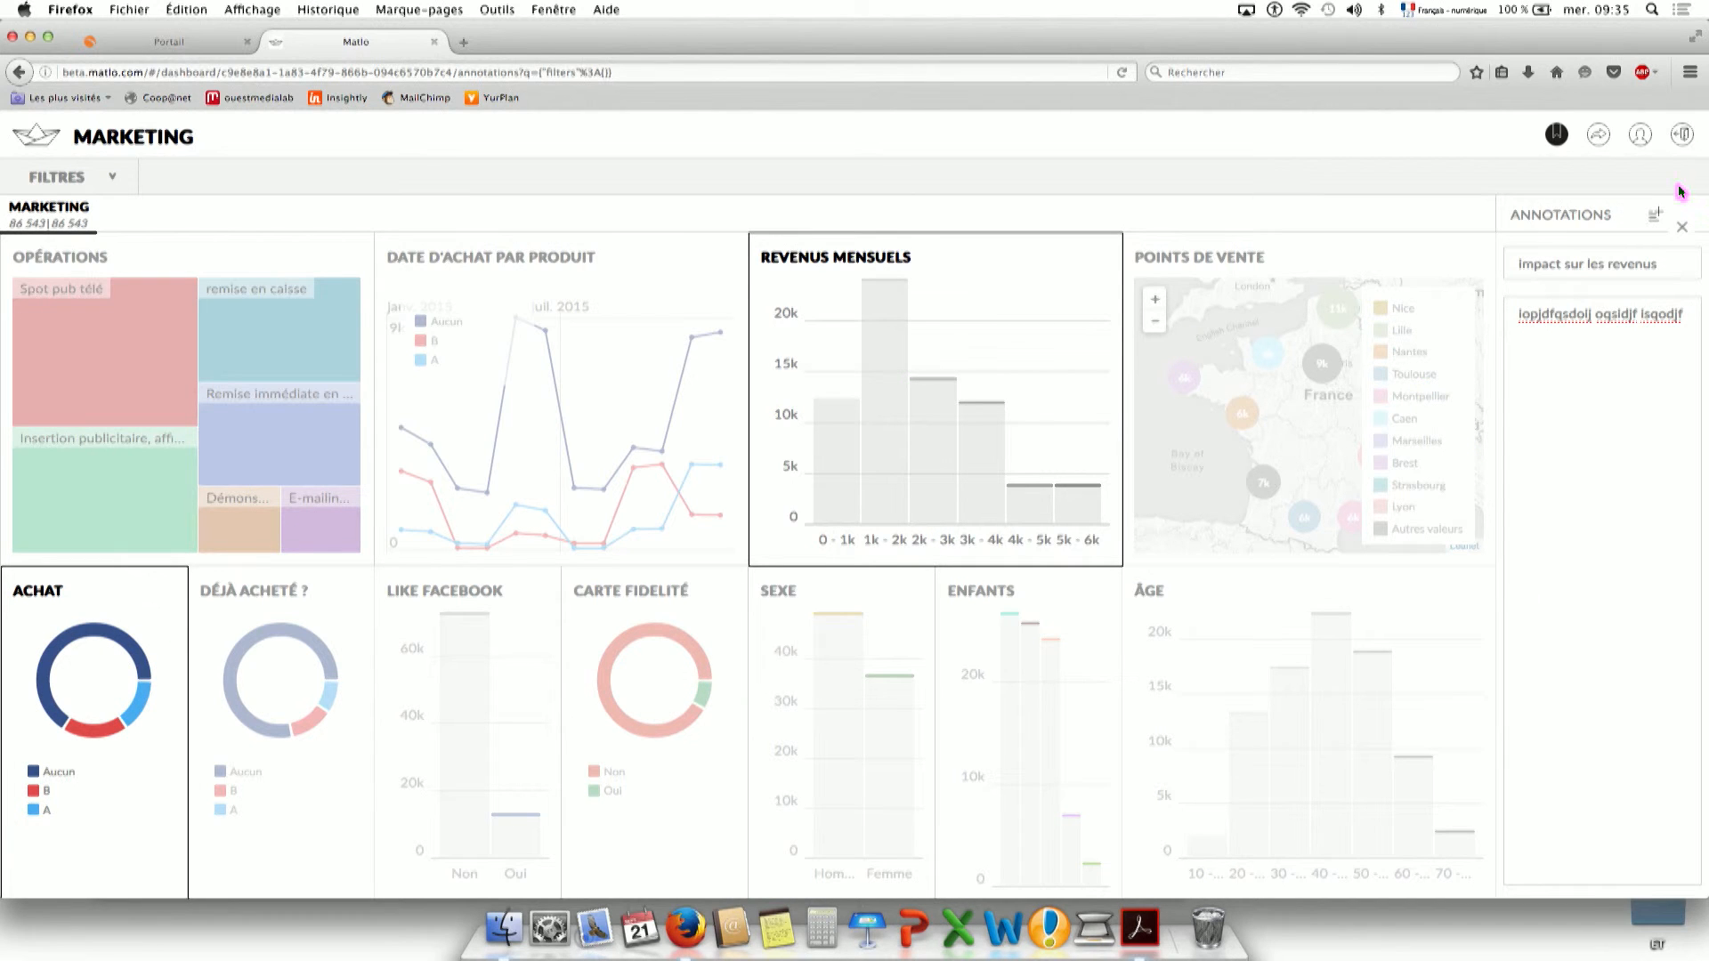
{"action": "left_click", "coordinate": [1655, 218]}
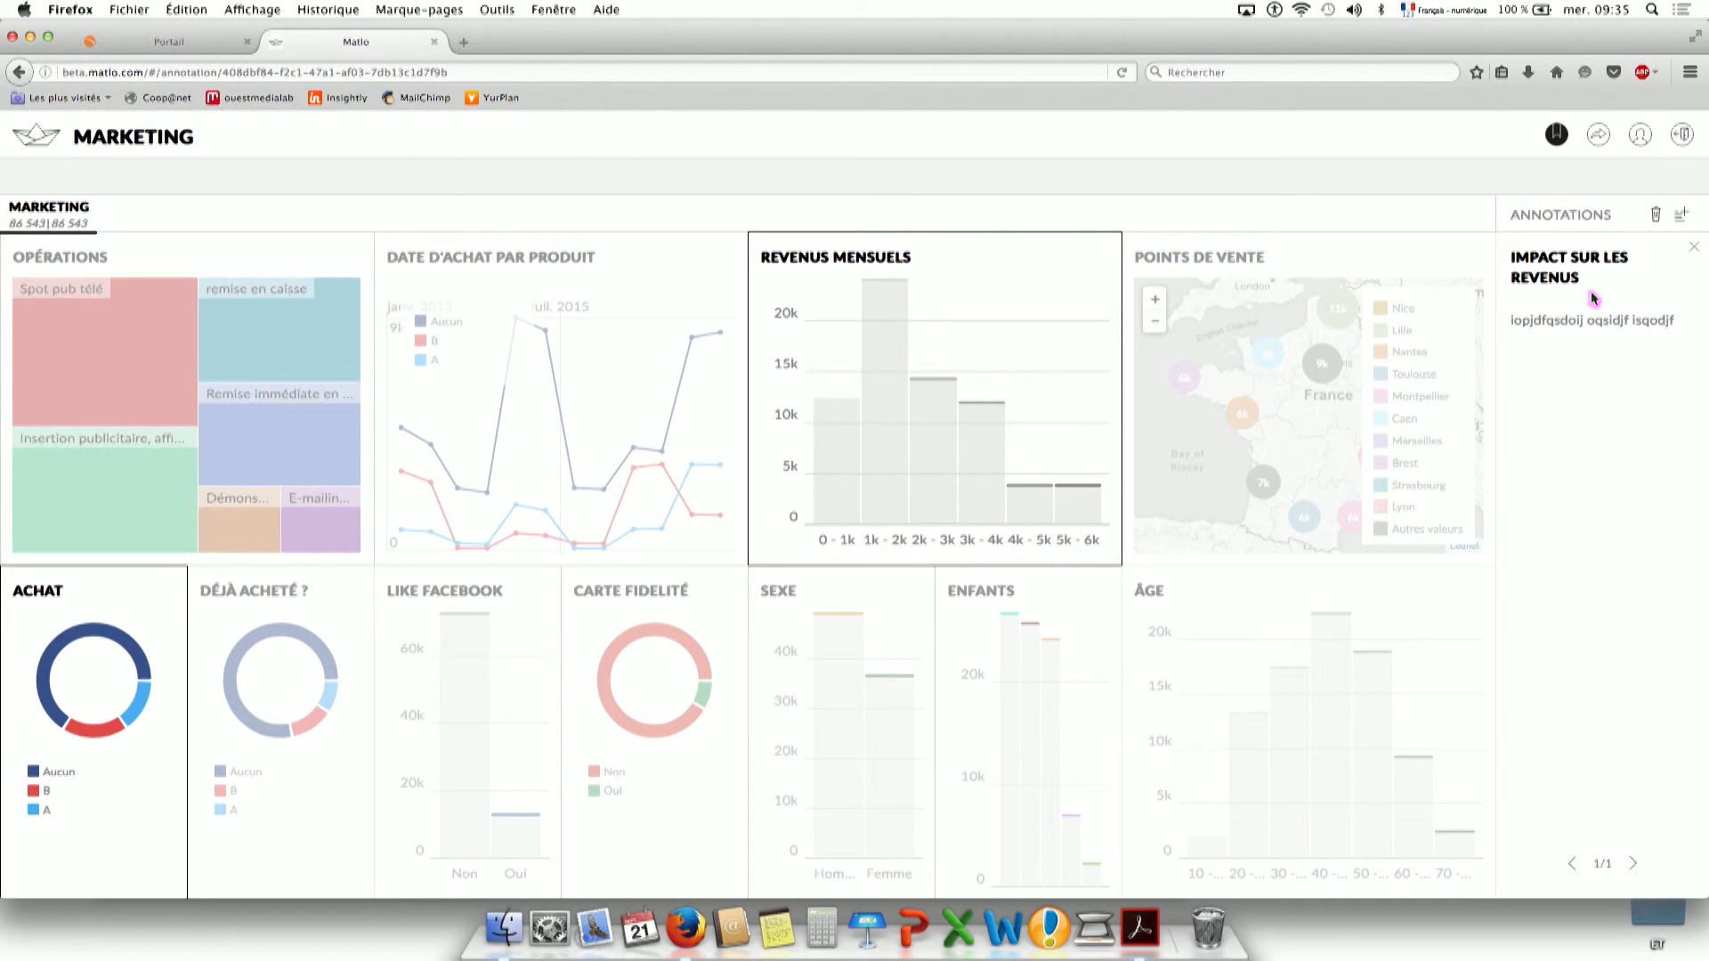
{"action": "left_click", "coordinate": [1556, 133]}
{"action": "left_click", "coordinate": [1599, 133]}
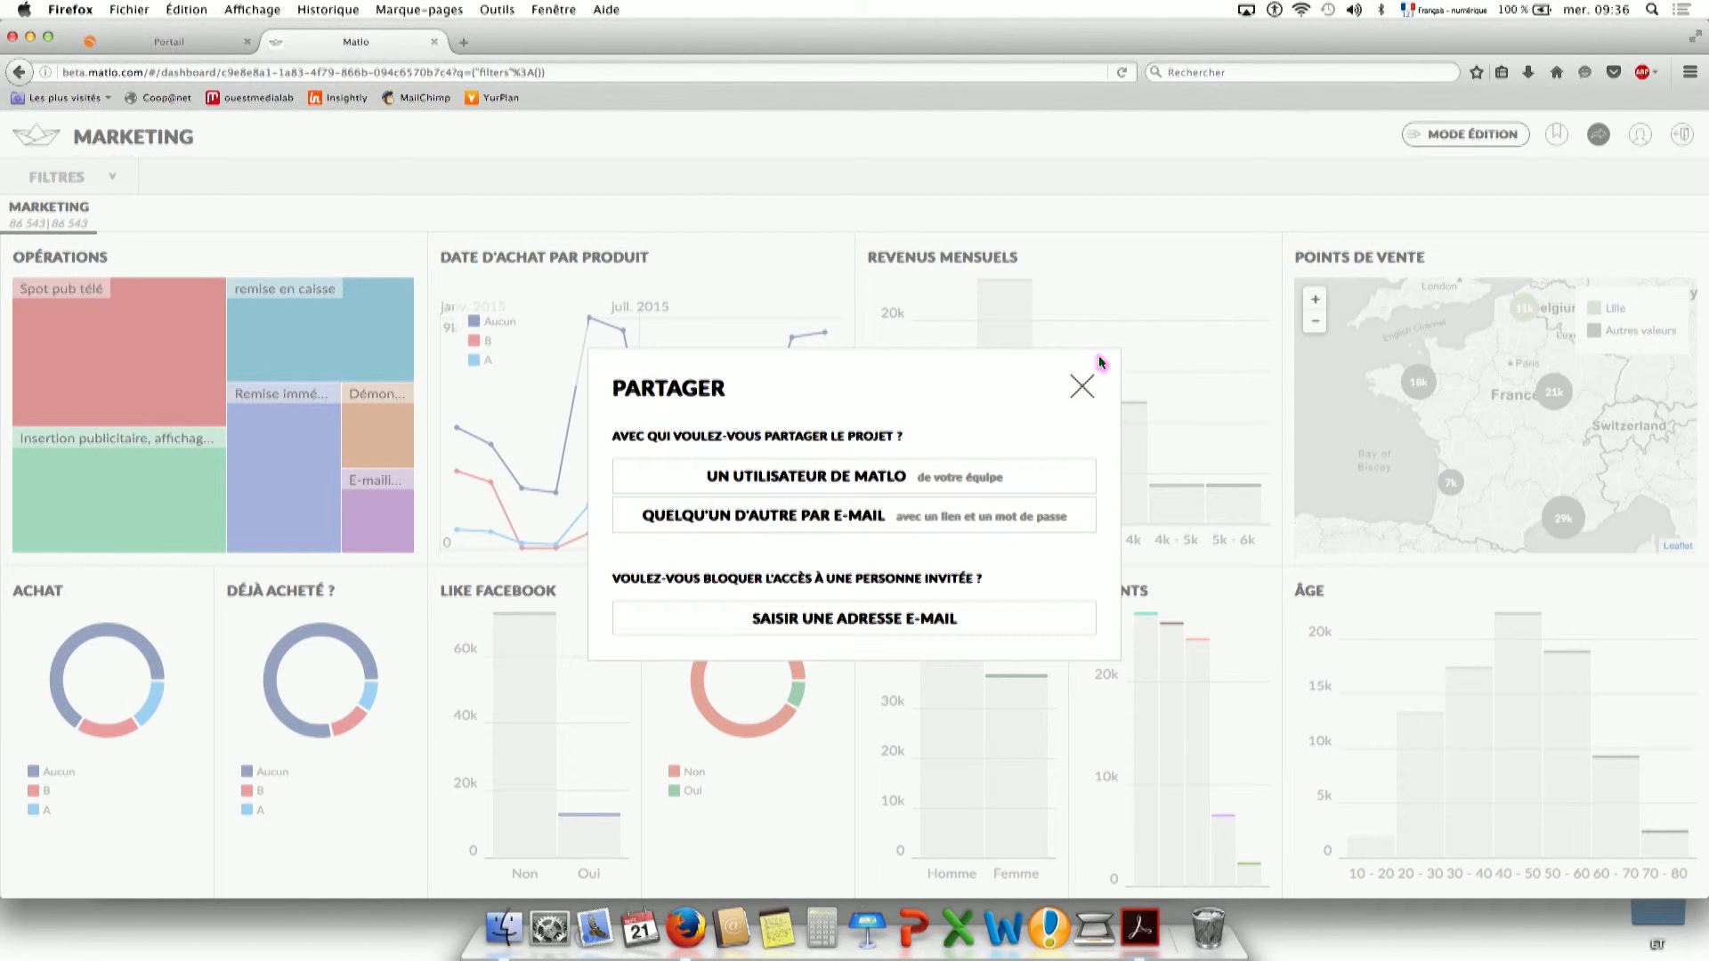
Close Partager, filter revenue to 1k–2k, toggle Mode Édition, then clear the filter to show all 86 543 records.
{"action": "left_click", "coordinate": [1082, 387]}
{"action": "left_click", "coordinate": [1026, 410]}
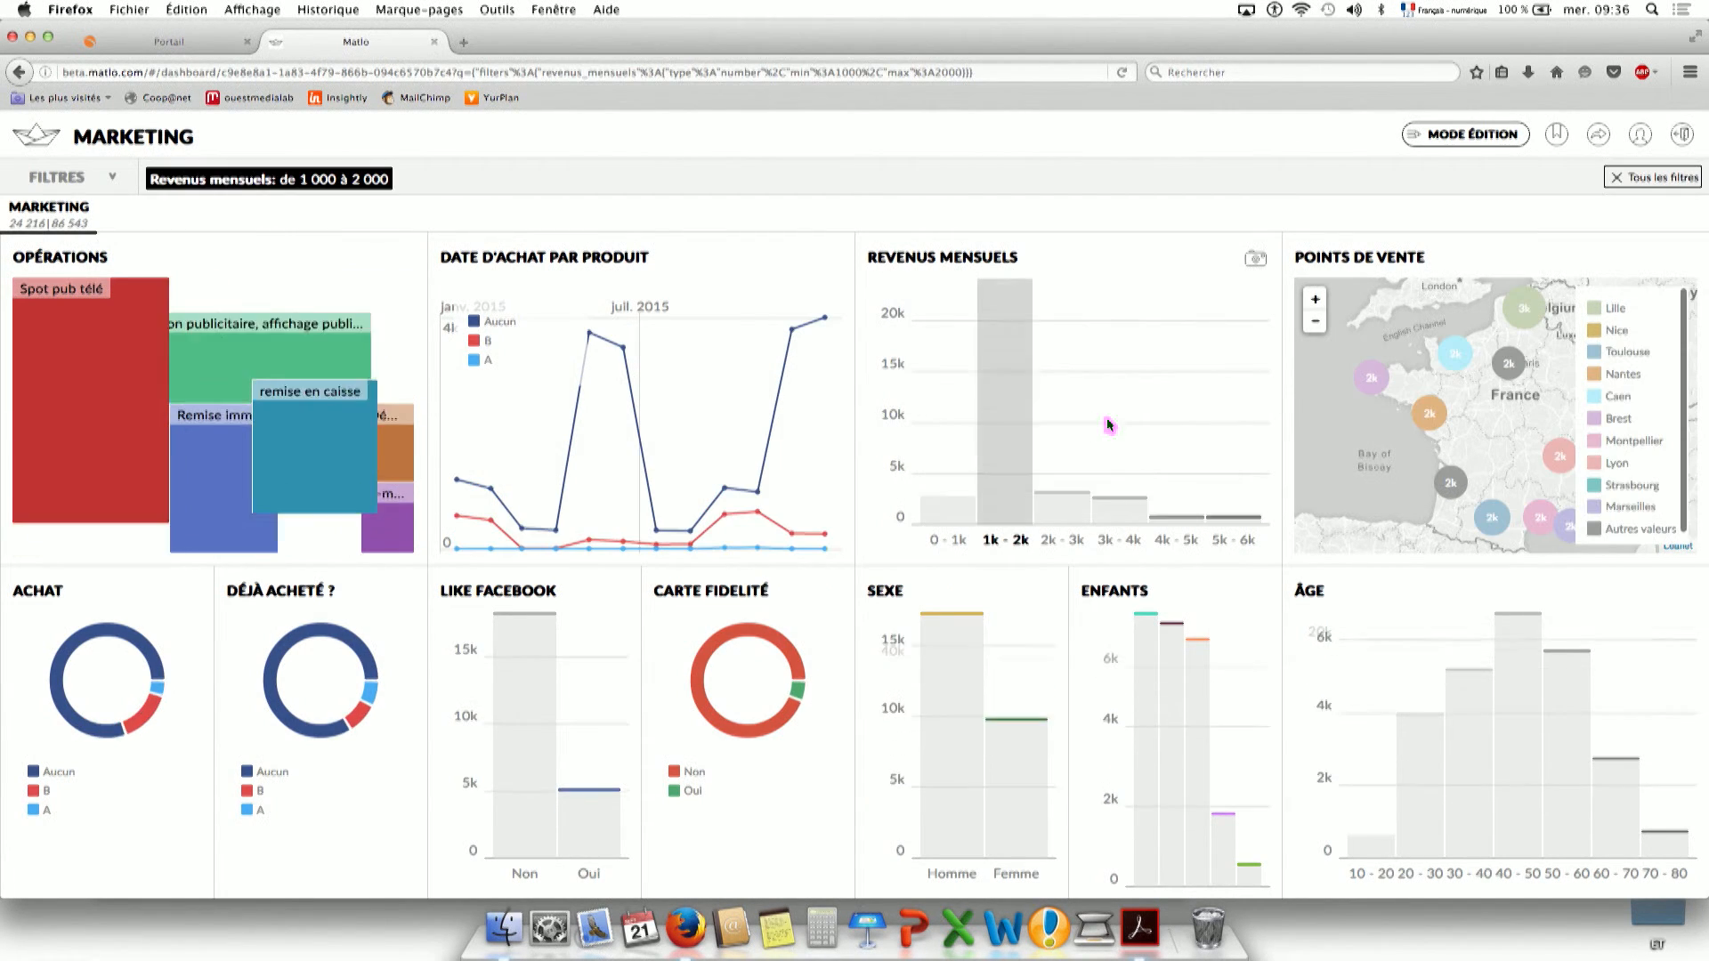
{"action": "left_click", "coordinate": [1465, 145]}
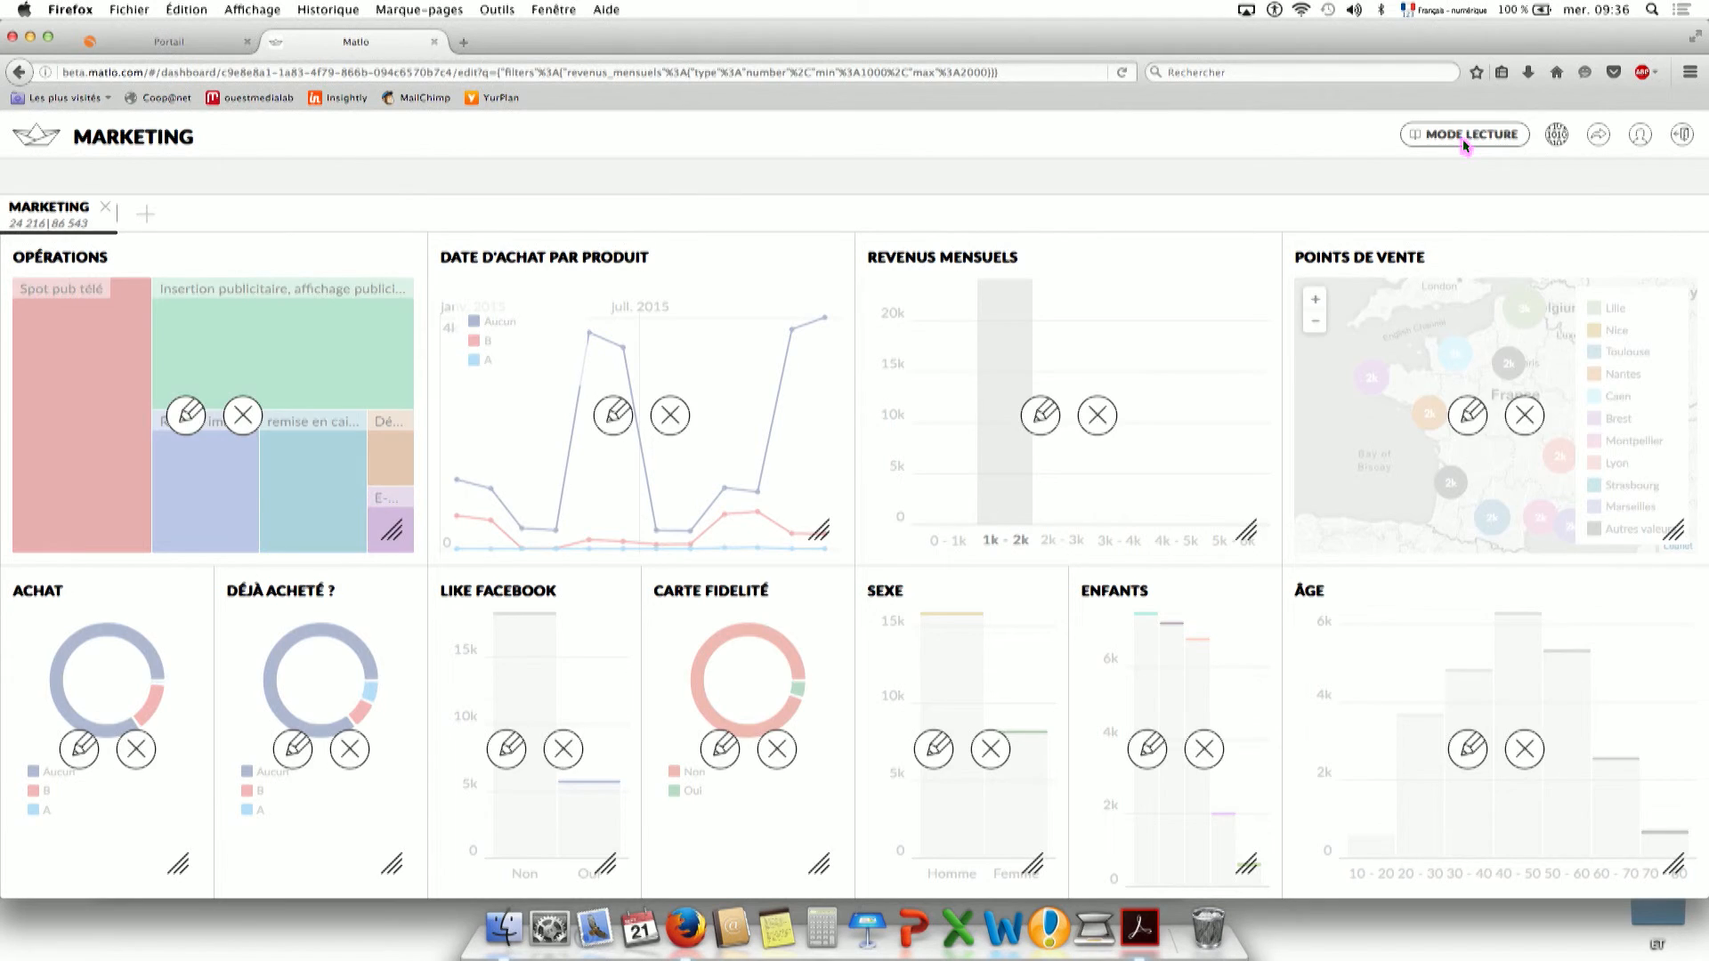
{"action": "left_click", "coordinate": [1464, 145]}
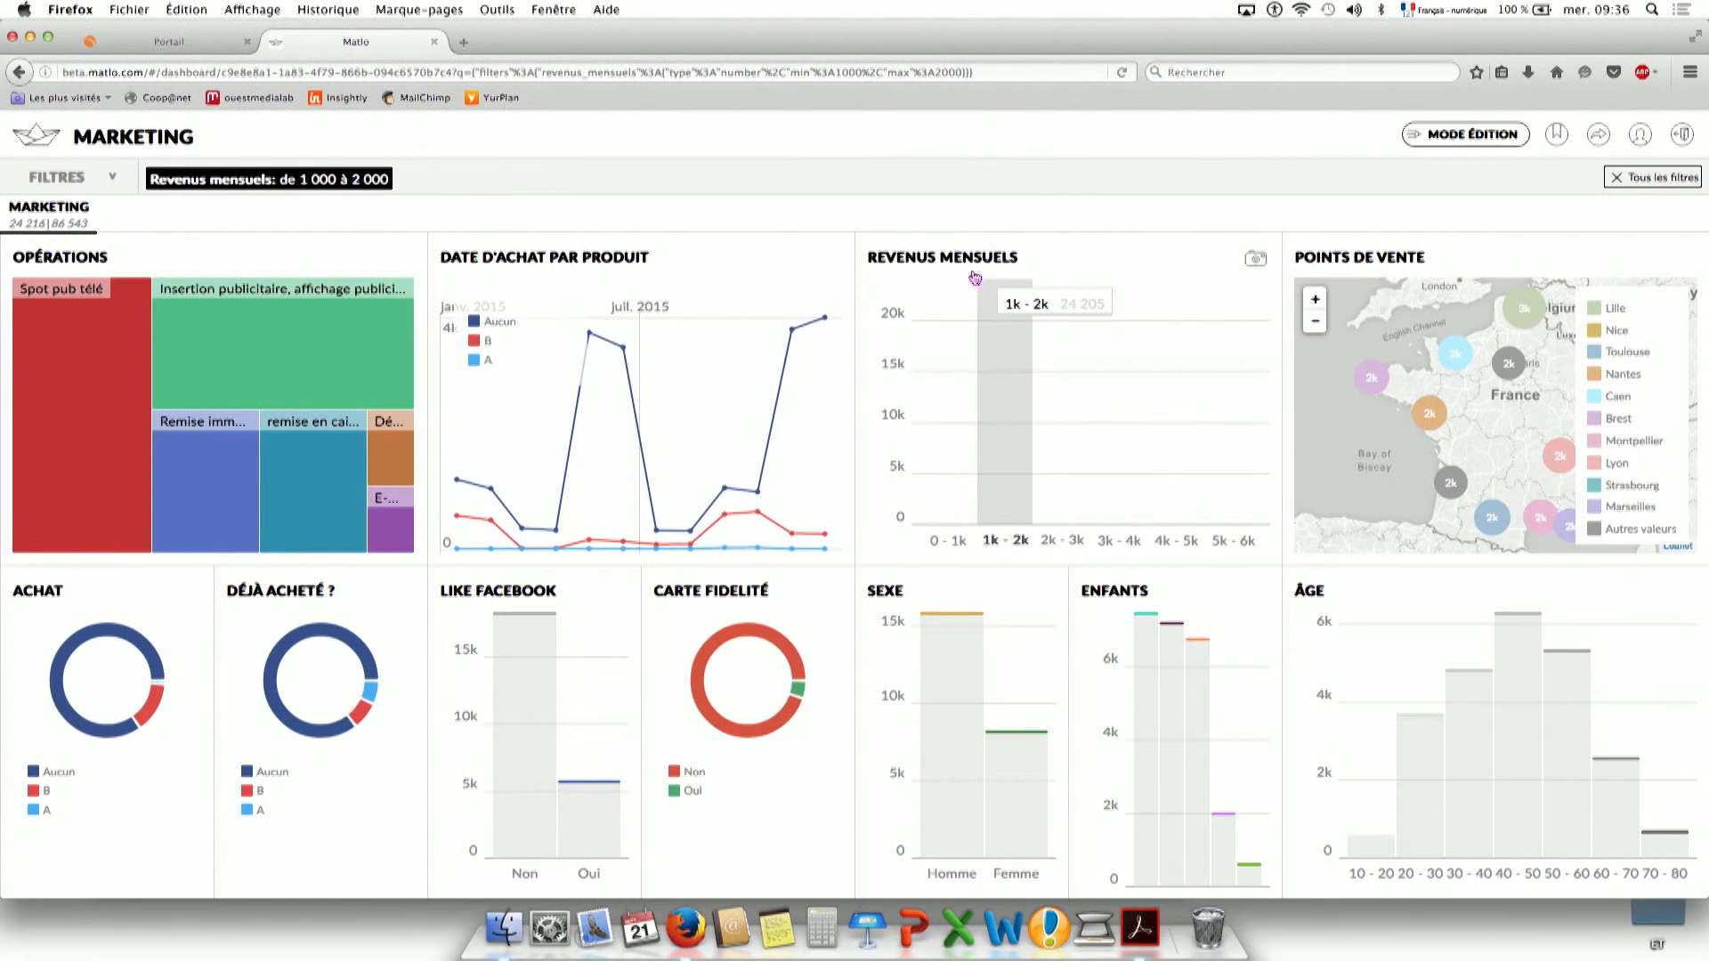
{"action": "left_click", "coordinate": [221, 181]}
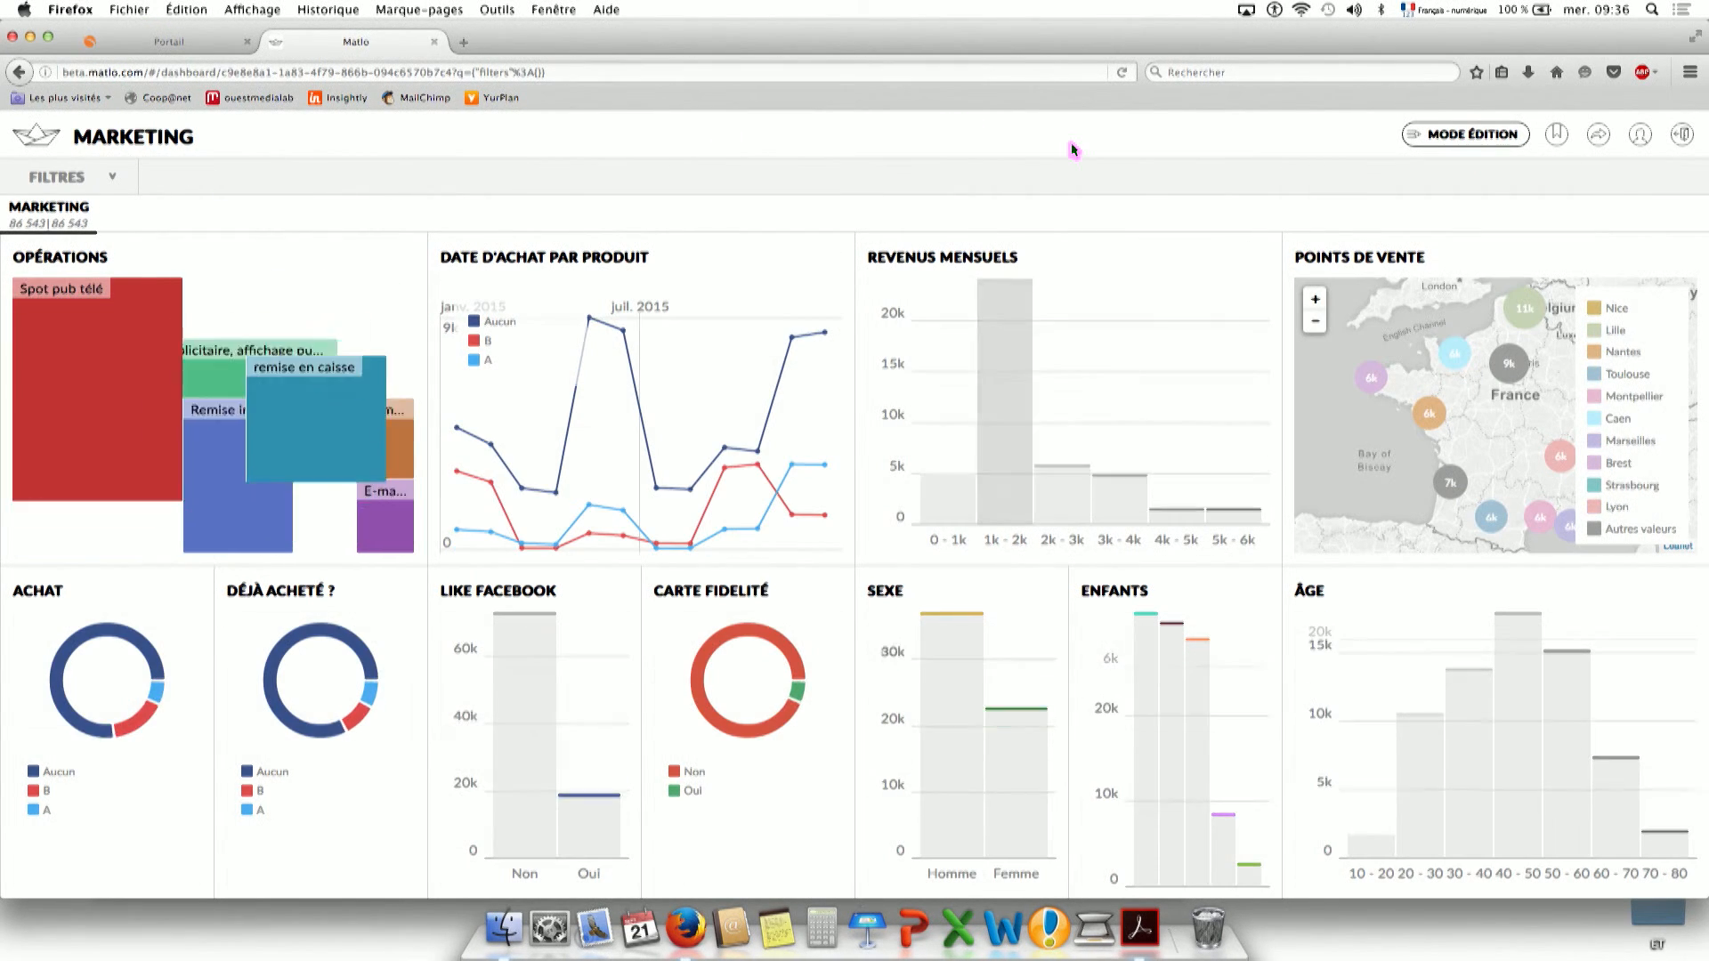